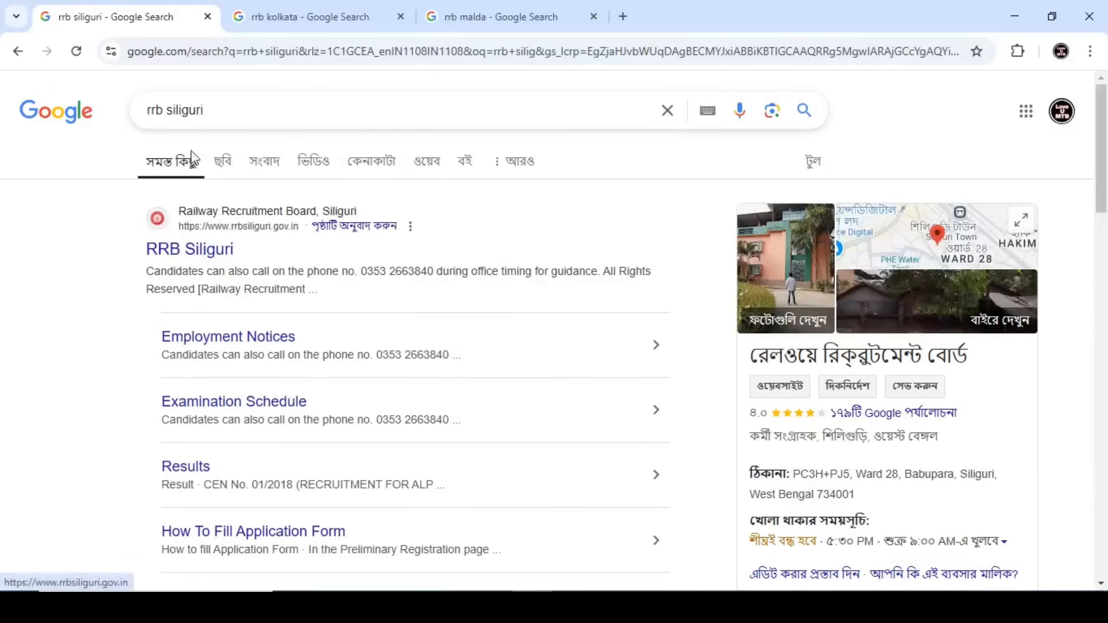
Step: From the Google result tabs, open the official RRB Siliguri and RRB Kolkata websites
{"action": "left_click", "coordinate": [309, 17]}
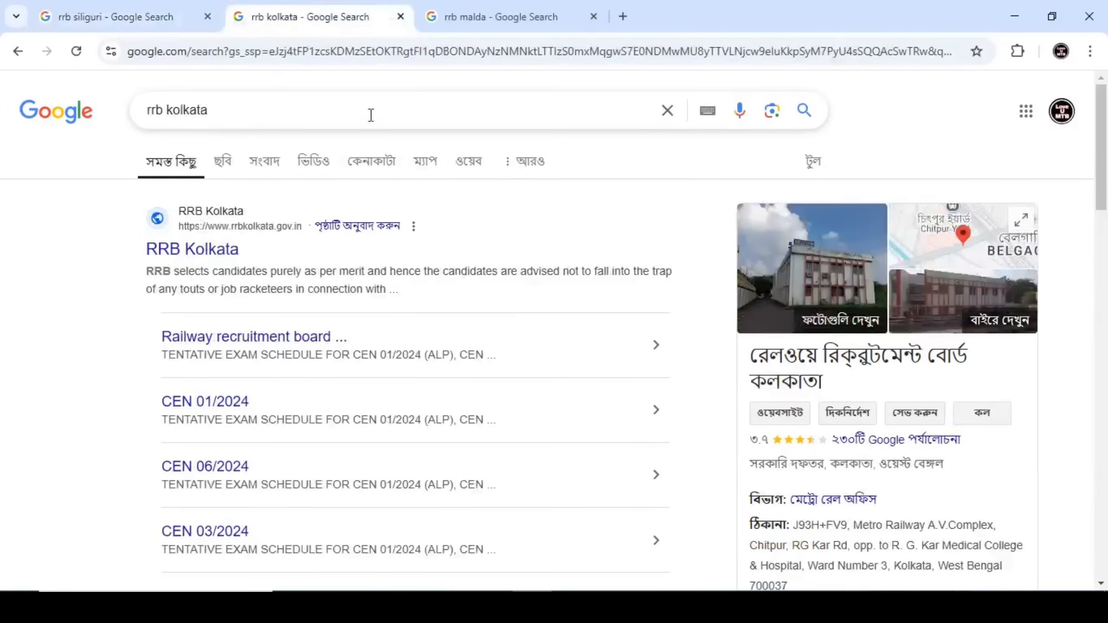
{"action": "left_click", "coordinate": [465, 23]}
{"action": "left_click", "coordinate": [140, 17]}
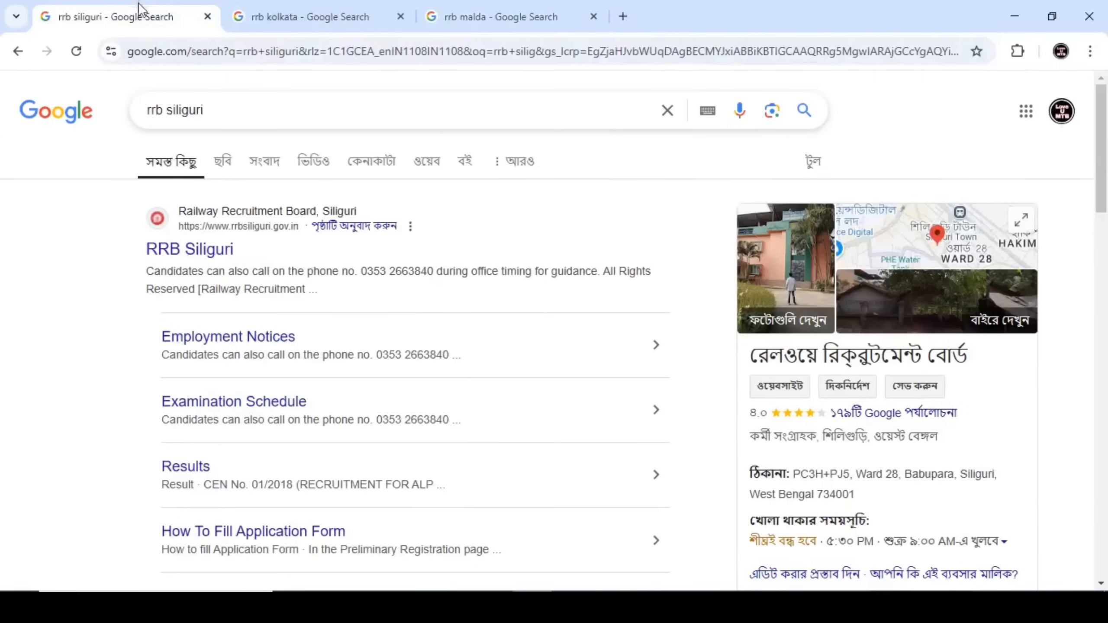
{"action": "left_click", "coordinate": [187, 256]}
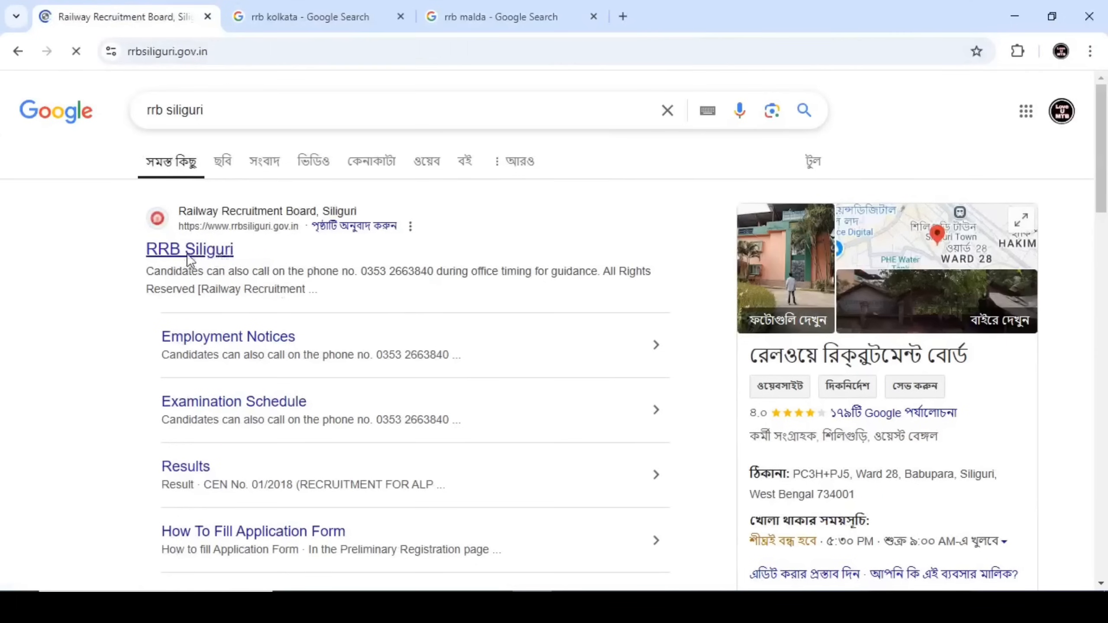
{"action": "left_click", "coordinate": [301, 15]}
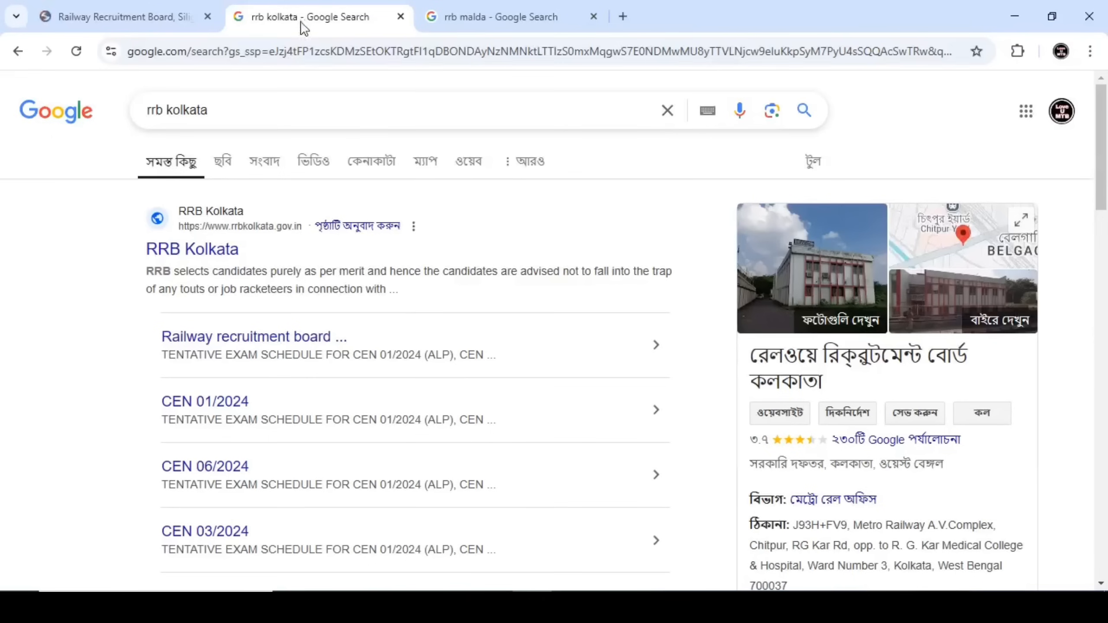
{"action": "left_click", "coordinate": [221, 257]}
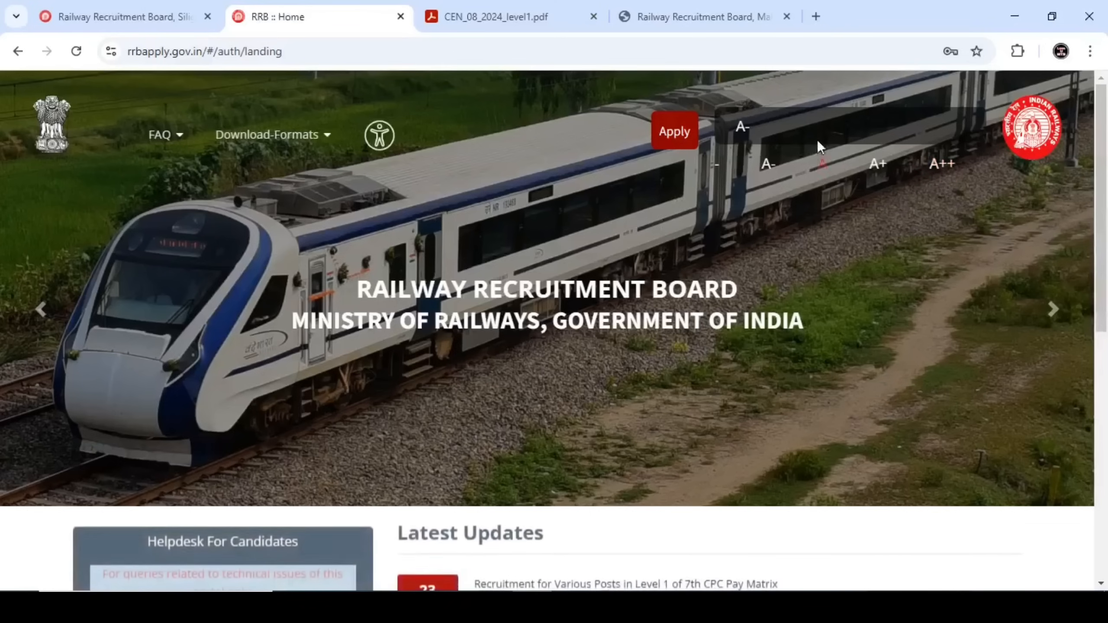
Step: Sign in to an existing account with the saved login and reCAPTCHA, then view Online Application
{"action": "left_click", "coordinate": [681, 141]}
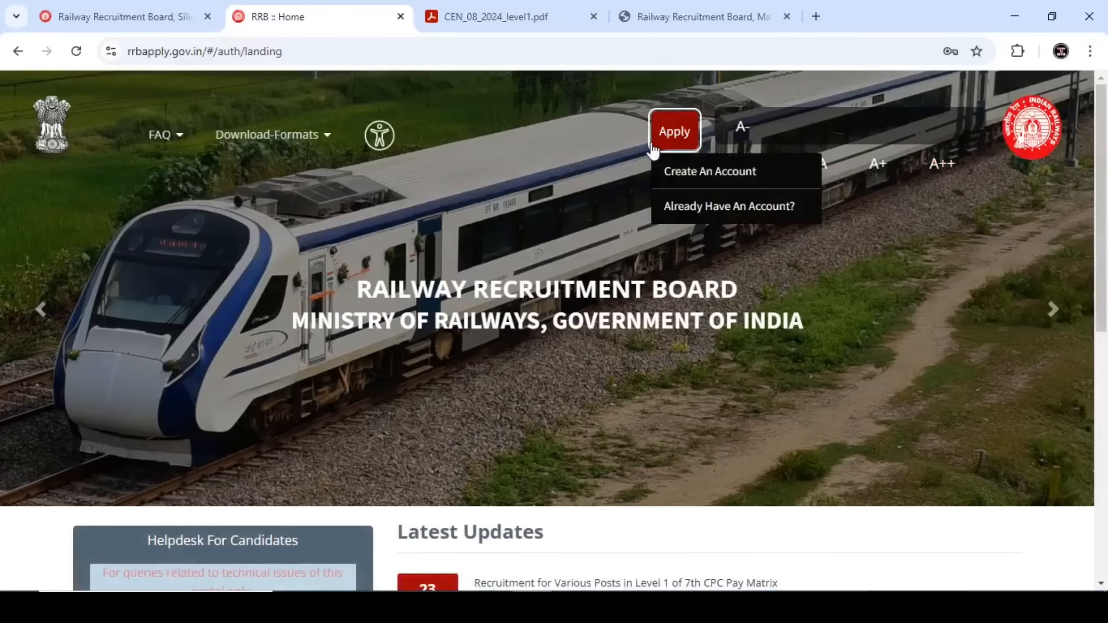
{"action": "left_click", "coordinate": [723, 205]}
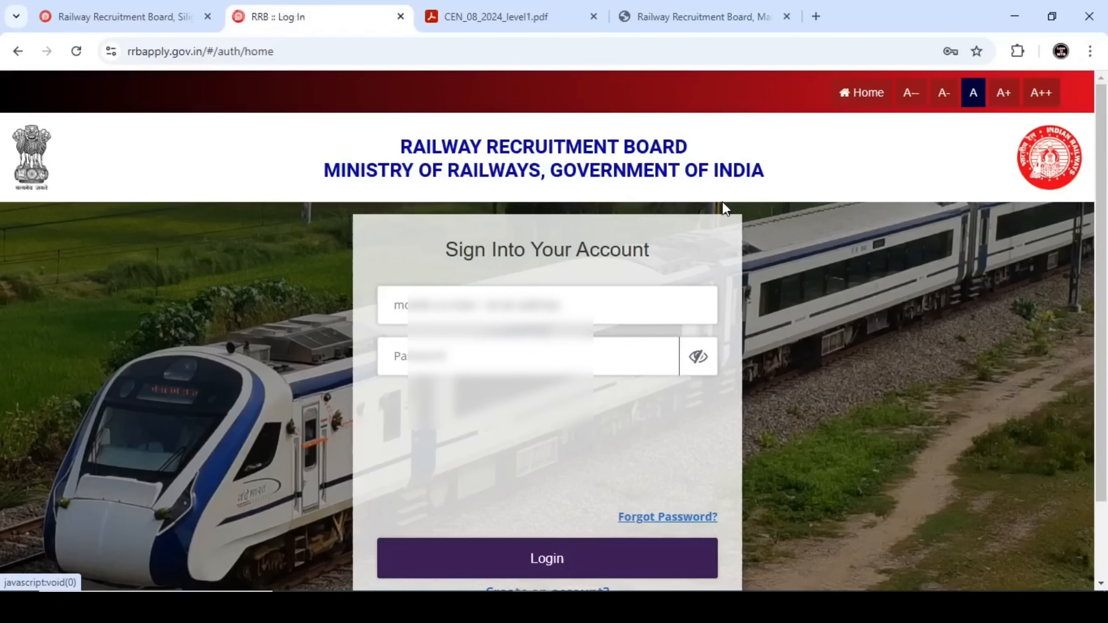
{"action": "left_click", "coordinate": [539, 307]}
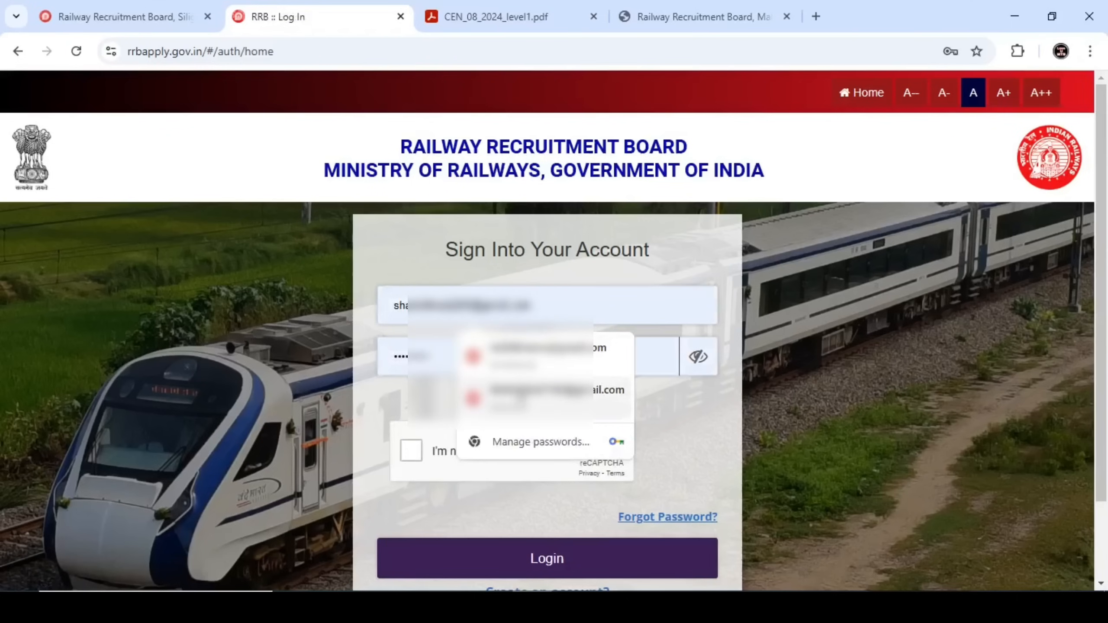
{"action": "left_click", "coordinate": [541, 393]}
{"action": "left_click", "coordinate": [405, 453]}
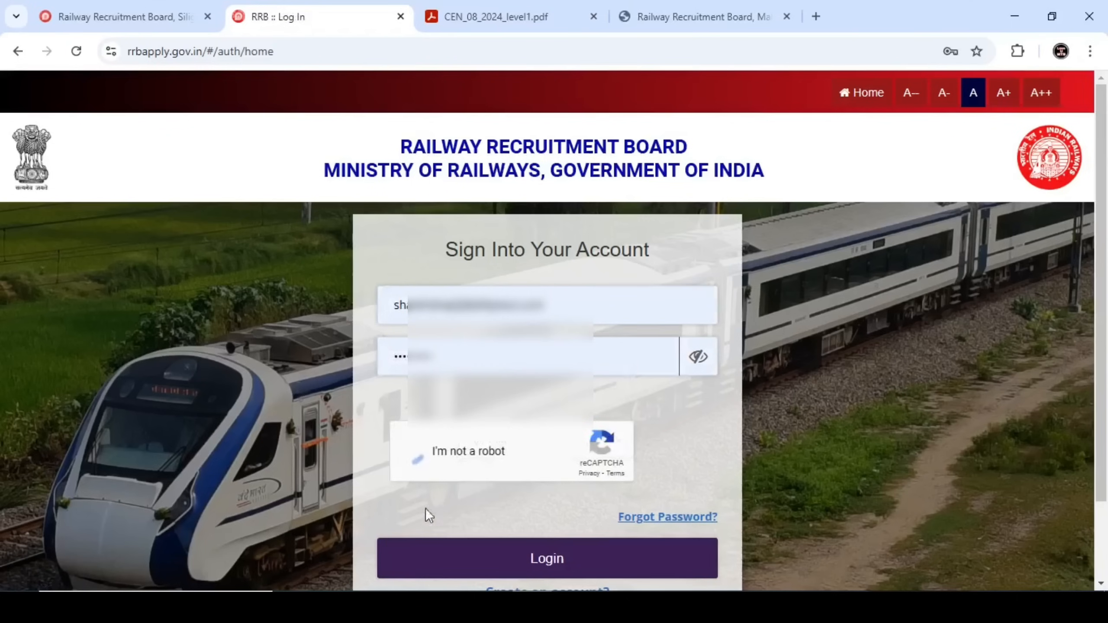
{"action": "left_click", "coordinate": [434, 570]}
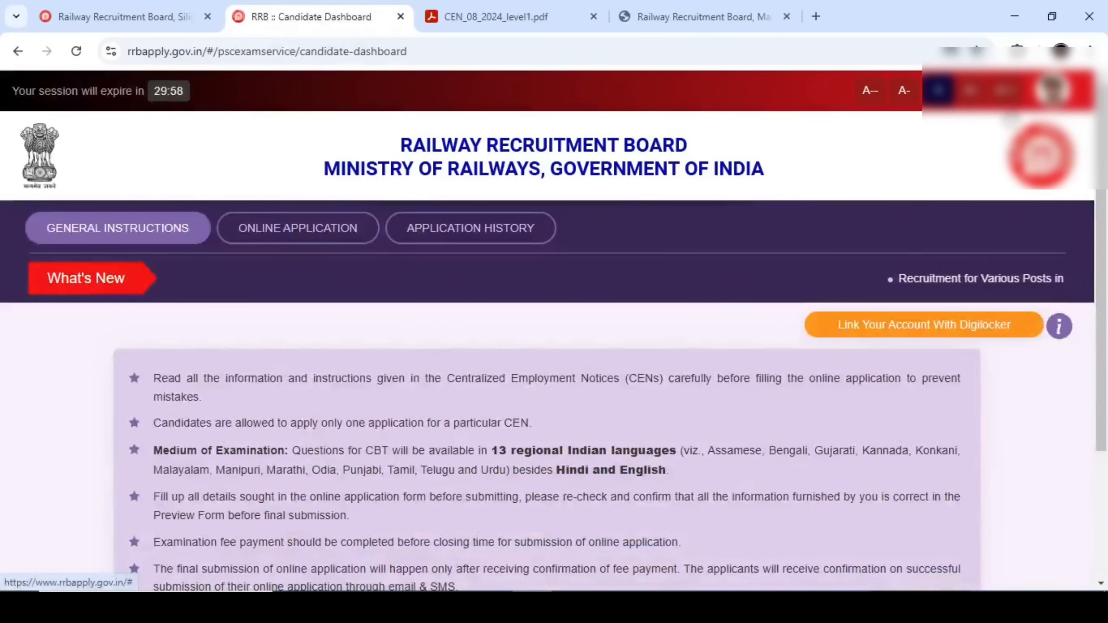
{"action": "left_click", "coordinate": [340, 231]}
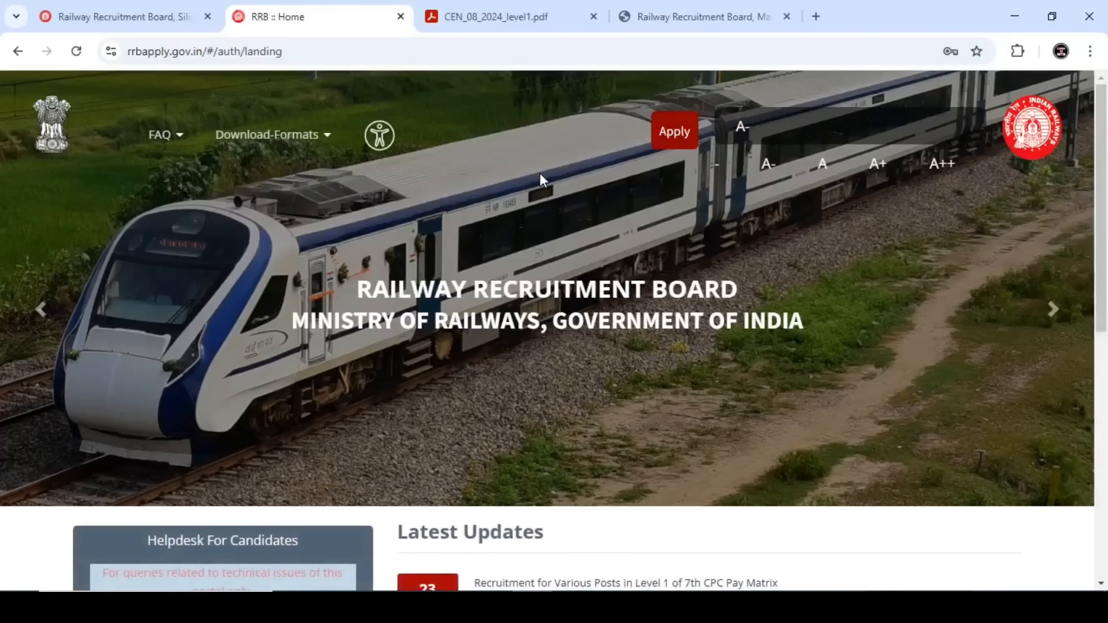
Step: Start a new account registration and dismiss the already-registered candidates notice
{"action": "left_click", "coordinate": [678, 131]}
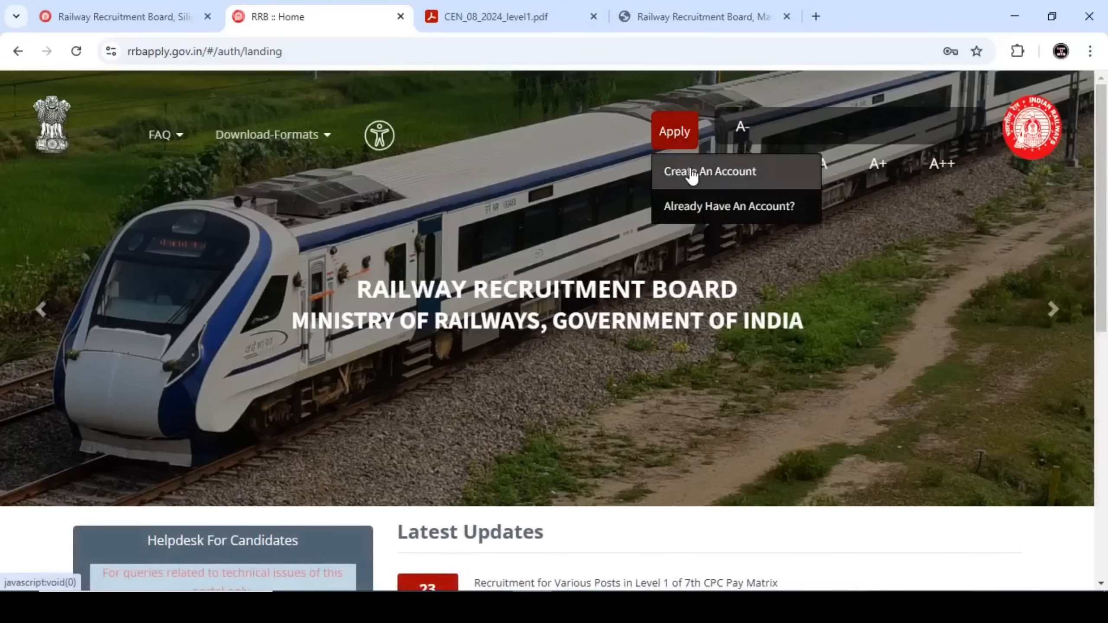
{"action": "left_click", "coordinate": [691, 171]}
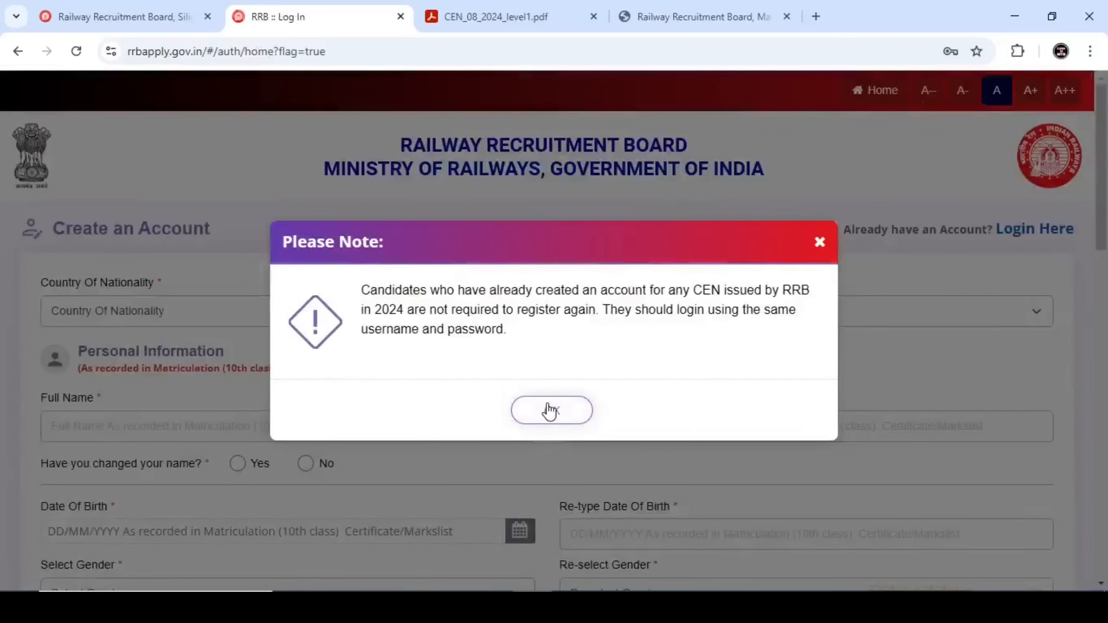
{"action": "left_click", "coordinate": [551, 411]}
Step: Set Country Of Nationality to India and highlight the matriculation certificate note
{"action": "scroll", "coordinate": [436, 376], "scroll_direction": "down", "scroll_amount": 2}
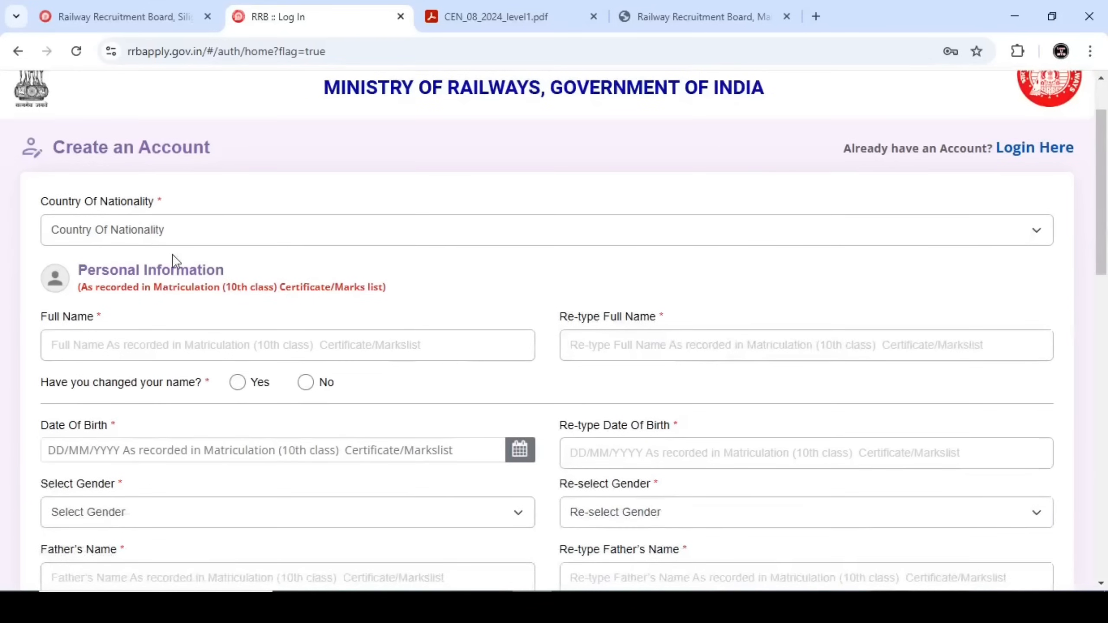
{"action": "scroll", "coordinate": [170, 239], "scroll_direction": "down", "scroll_amount": 2}
{"action": "left_click", "coordinate": [113, 146]}
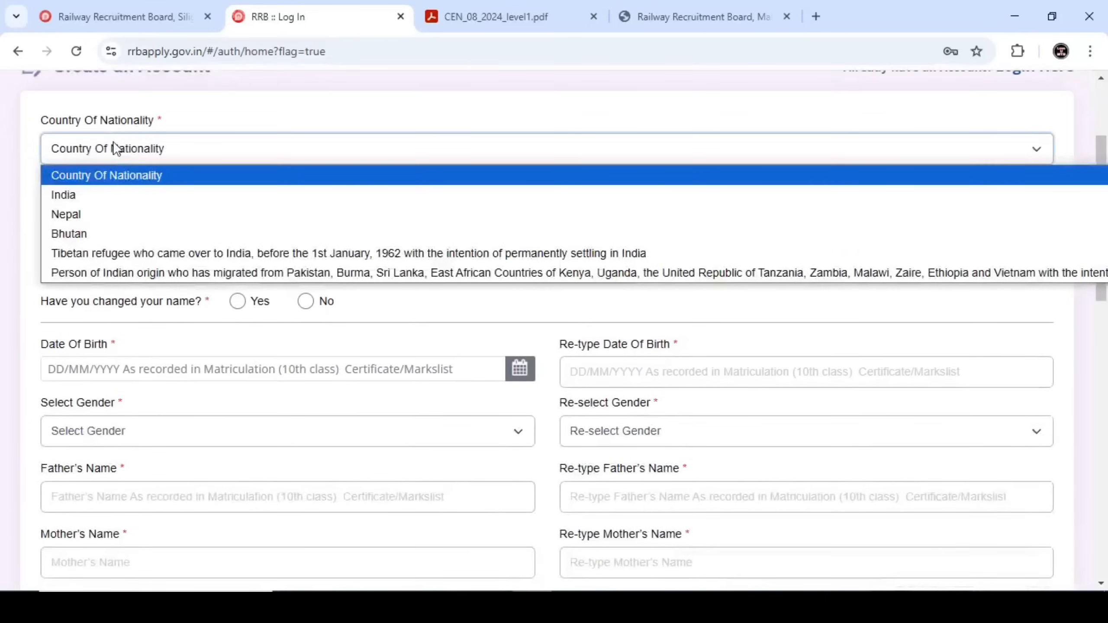
{"action": "left_click", "coordinate": [99, 194]}
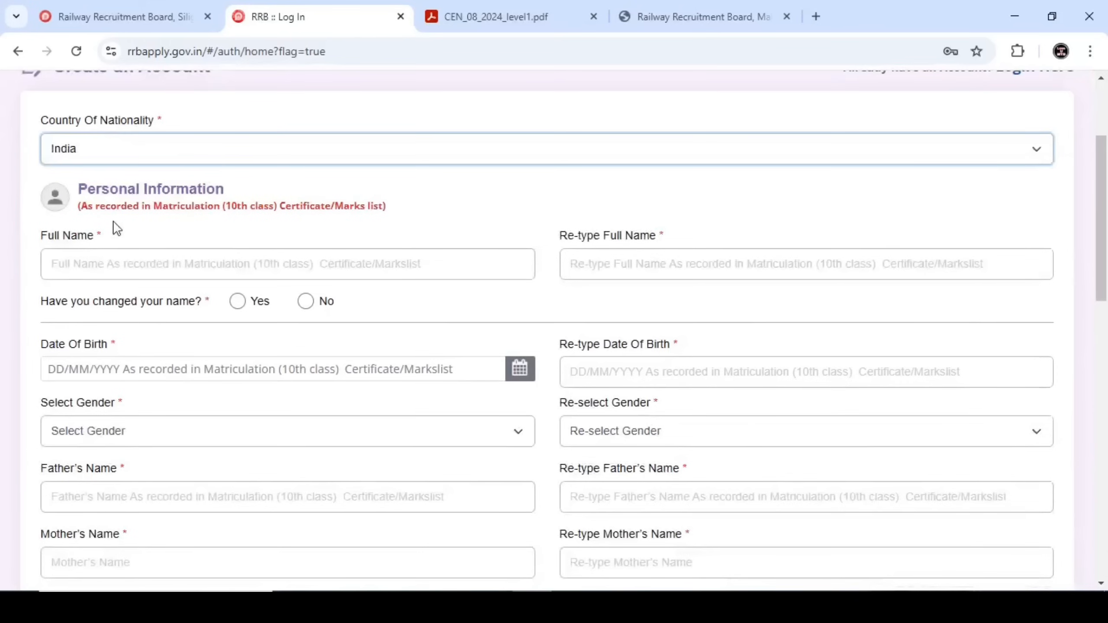
{"action": "left_click_drag", "start_coordinate": [78, 207], "coordinate": [393, 214]}
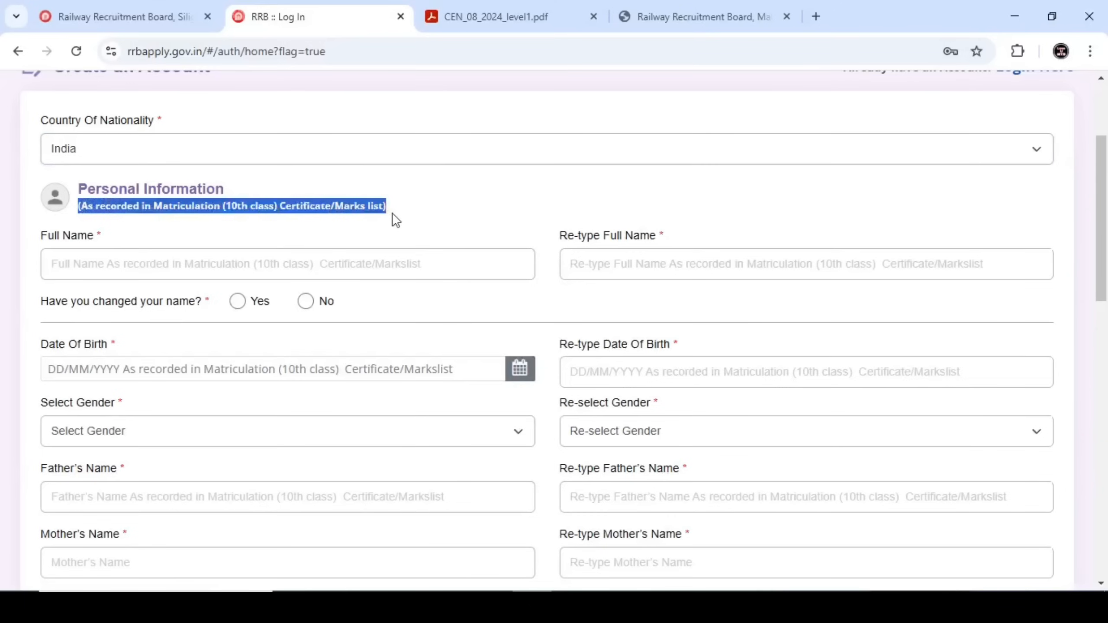
Step: Enter the applicant's full name and answer No to the name-change question
{"action": "left_click", "coordinate": [373, 206]}
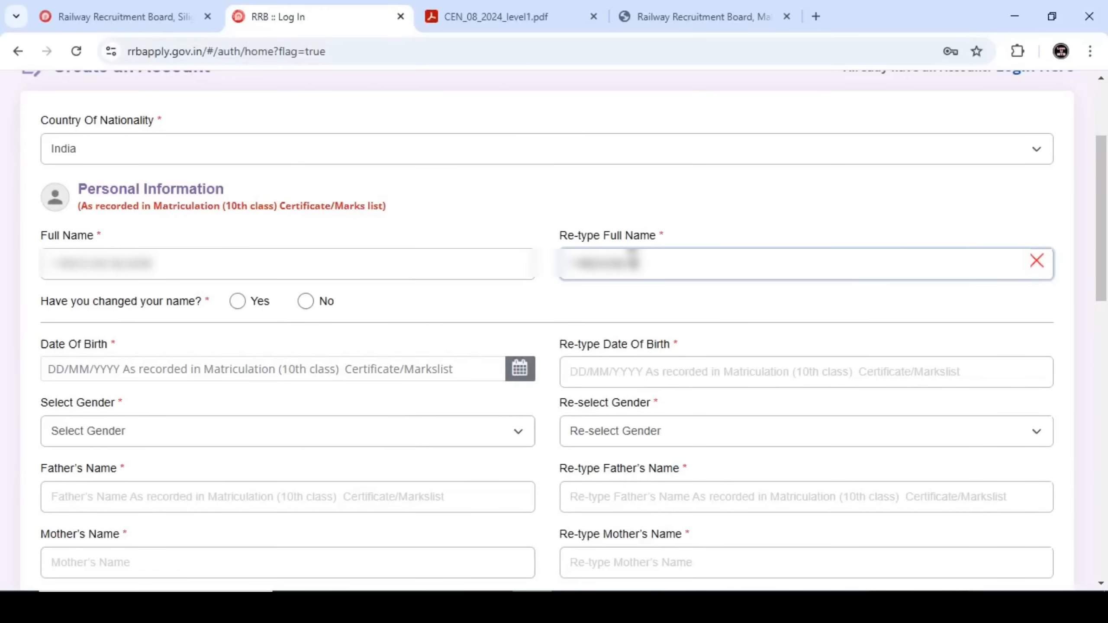
{"action": "type", "text": "UMAR"}
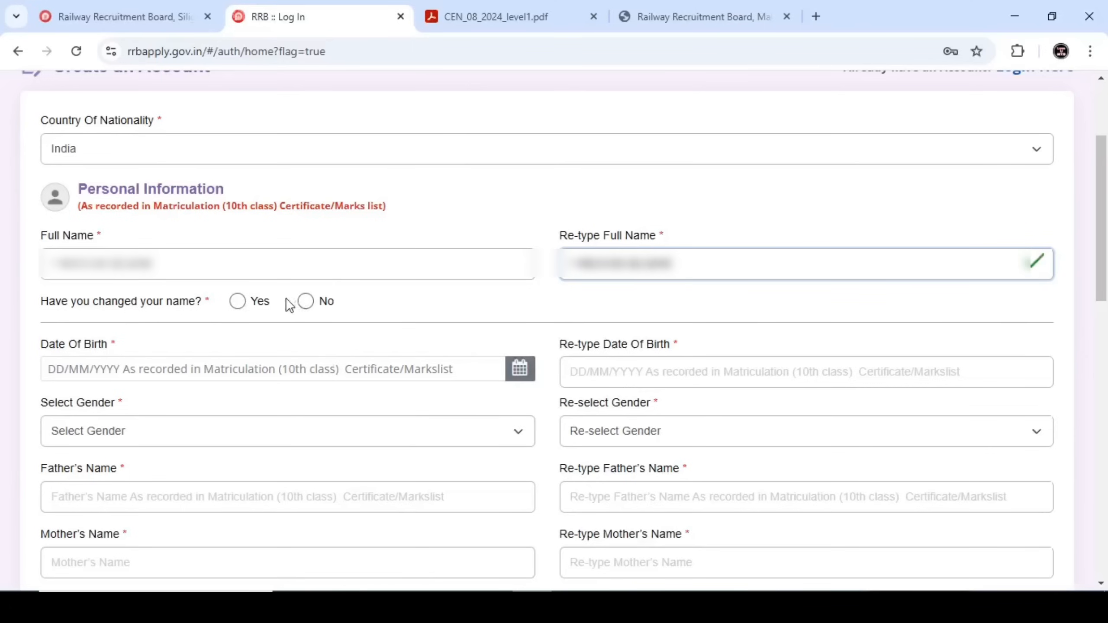
{"action": "left_click", "coordinate": [236, 305]}
{"action": "left_click", "coordinate": [523, 434]}
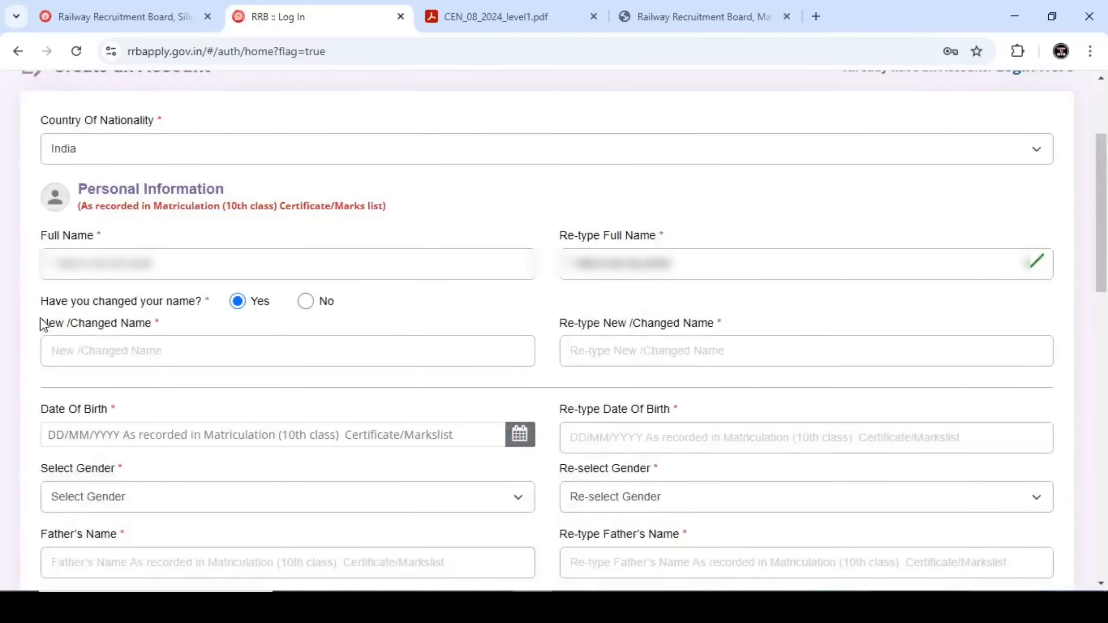
{"action": "left_click_drag", "start_coordinate": [81, 325], "coordinate": [145, 321]}
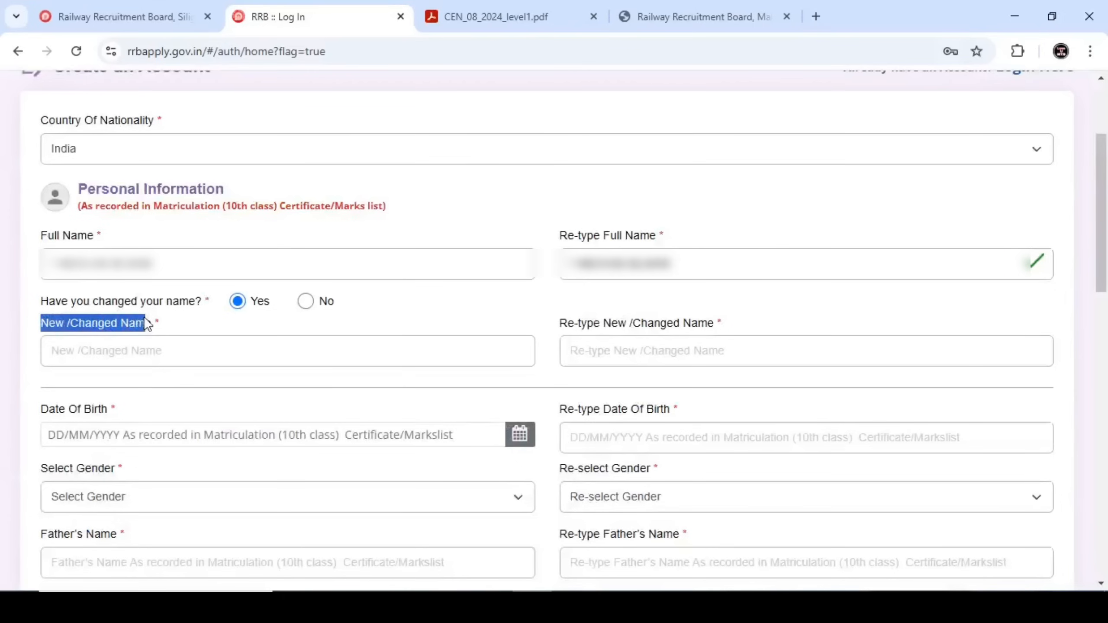
{"action": "left_click", "coordinate": [166, 324]}
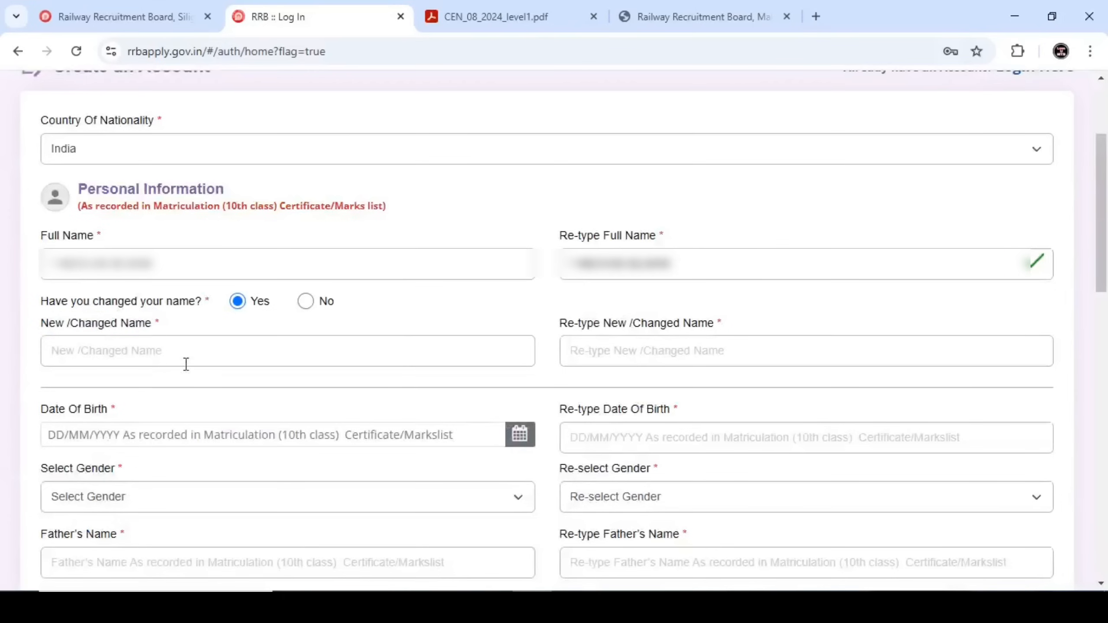
{"action": "left_click_drag", "start_coordinate": [561, 325], "coordinate": [720, 325]}
{"action": "left_click", "coordinate": [721, 325]}
{"action": "left_click", "coordinate": [306, 302]}
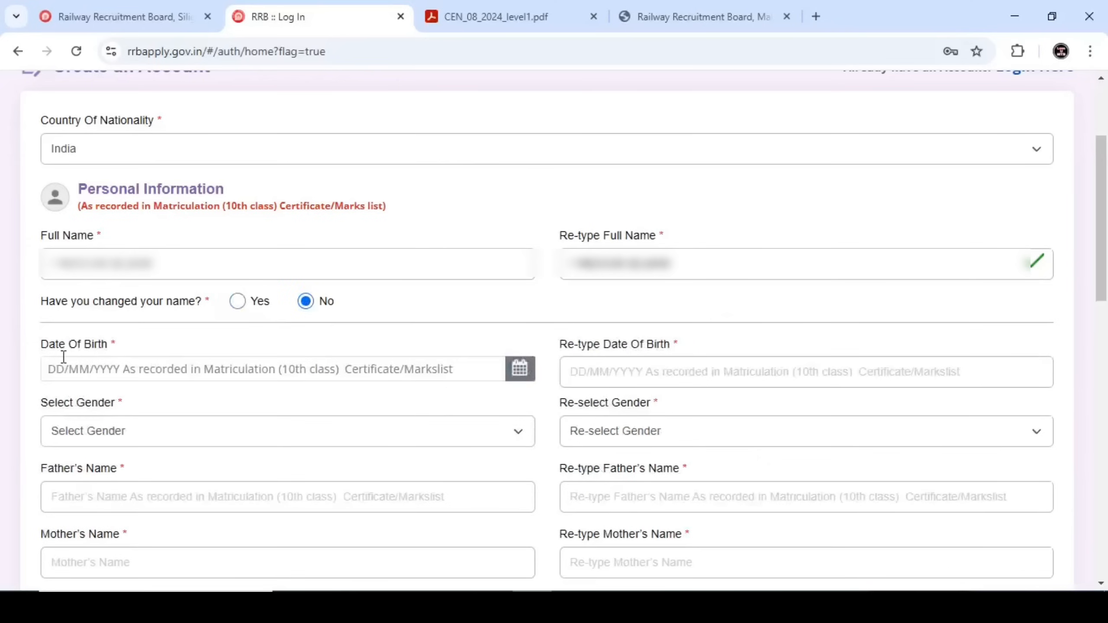
{"action": "left_click", "coordinate": [60, 370]}
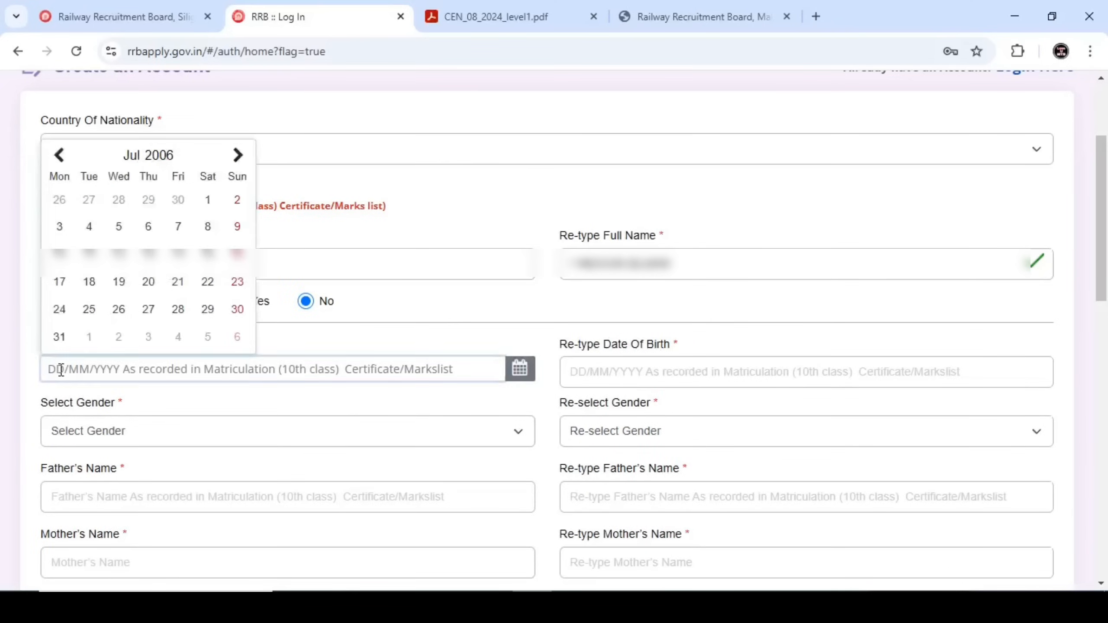
{"action": "left_click", "coordinate": [157, 155]}
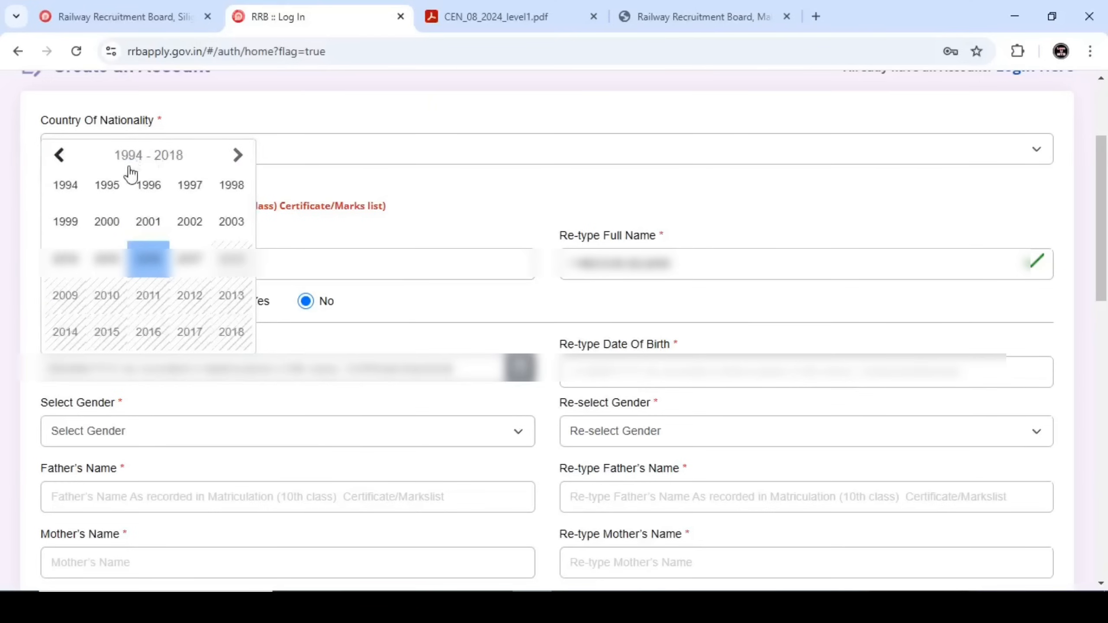
{"action": "left_click", "coordinate": [223, 188]}
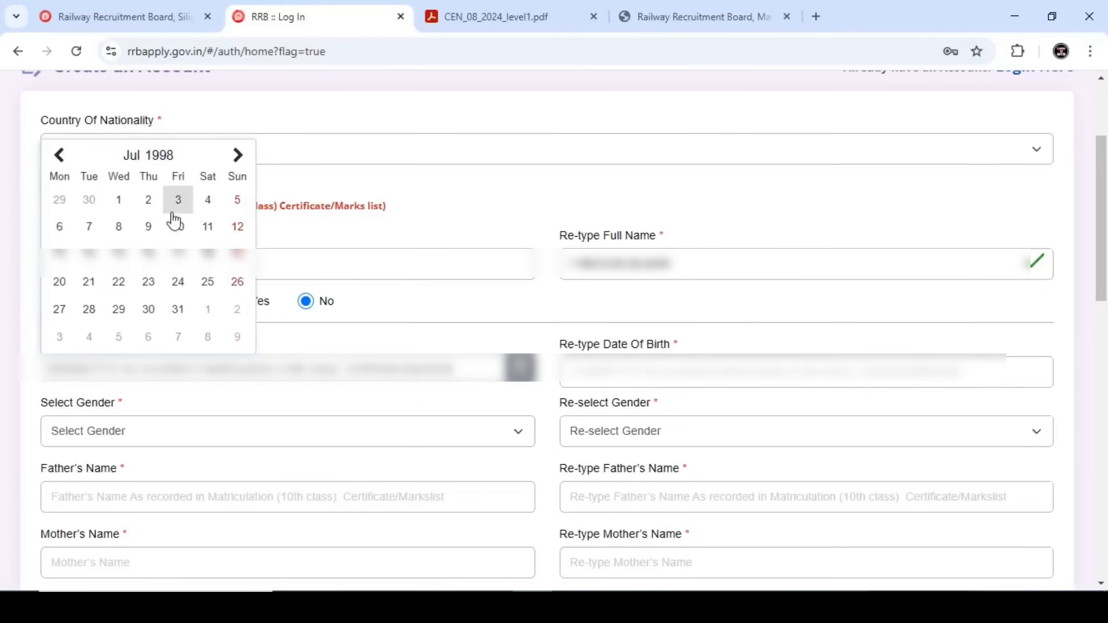
{"action": "left_click", "coordinate": [237, 227]}
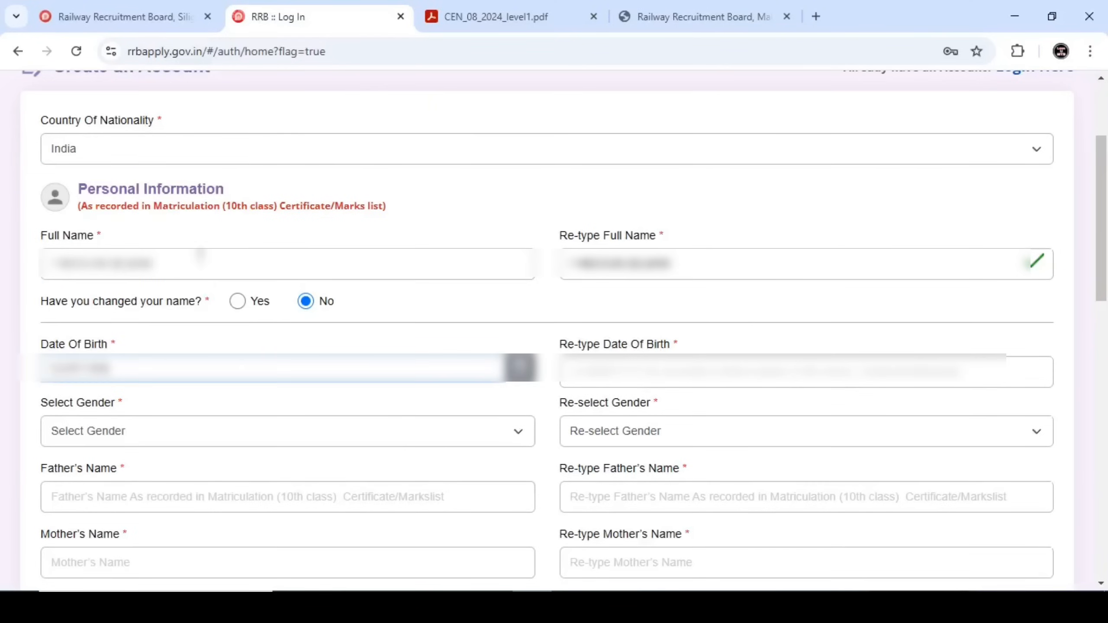
{"action": "left_click", "coordinate": [571, 372]}
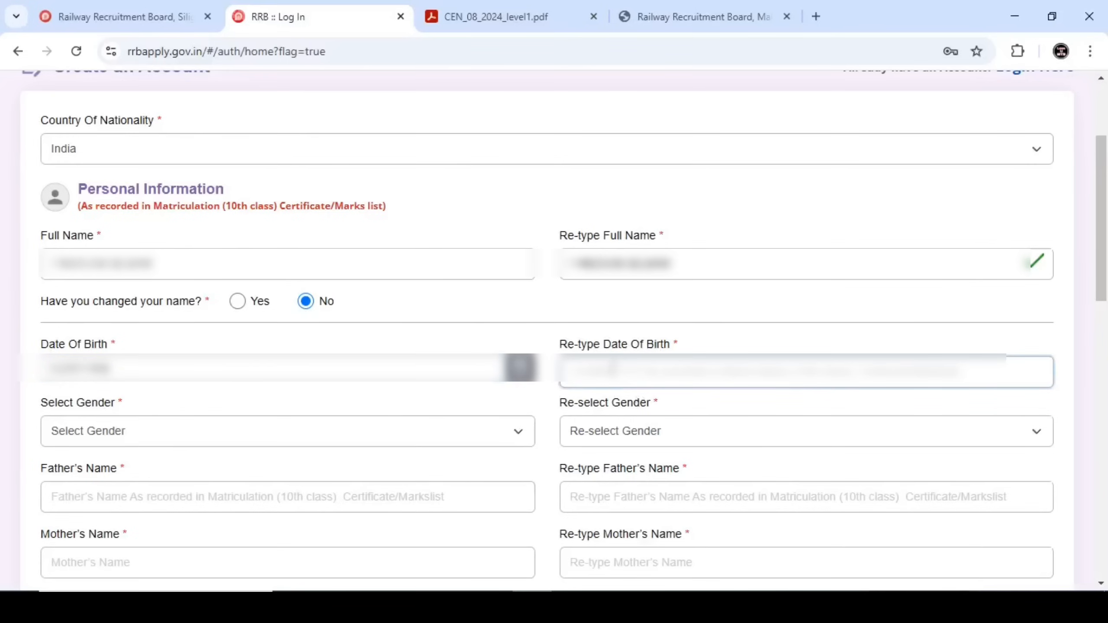
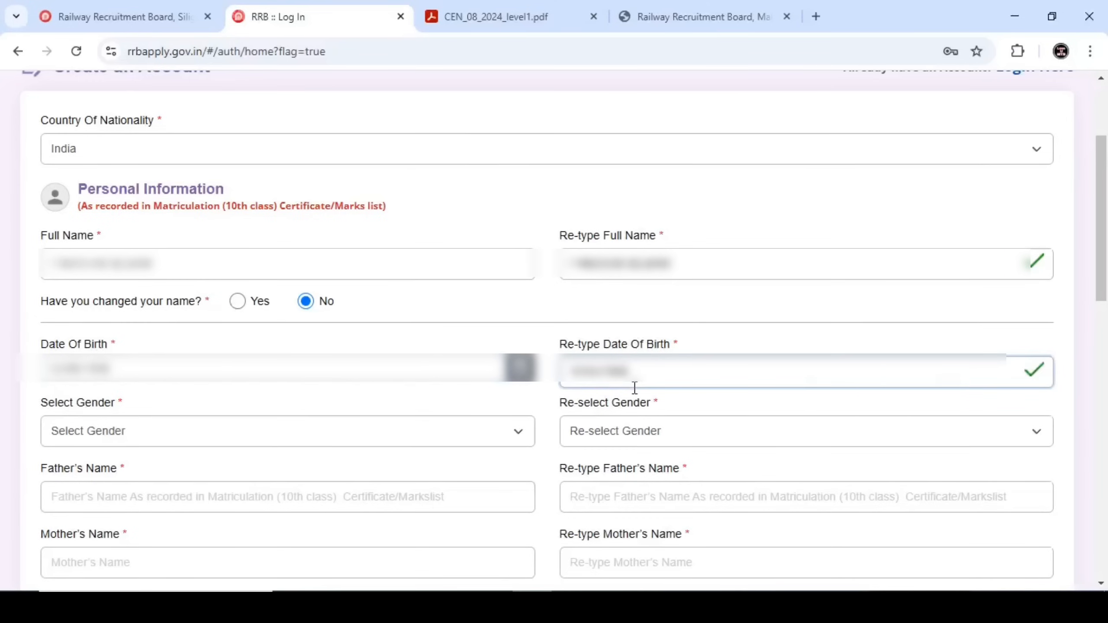
Step: Set both Select Gender and Re-select Gender to Female
{"action": "left_click", "coordinate": [131, 431]}
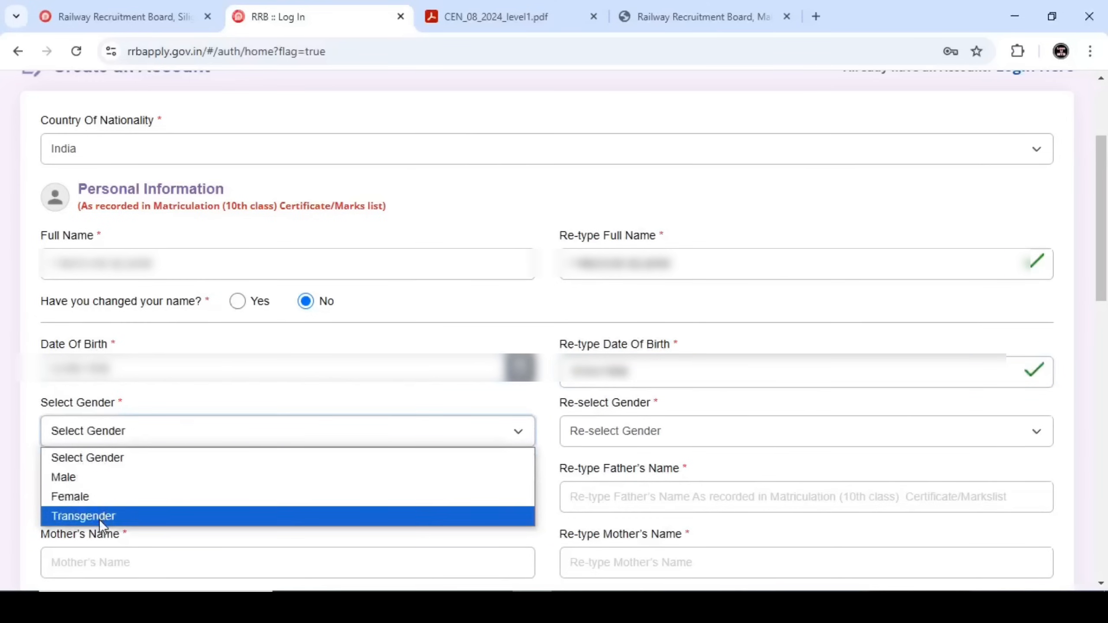
{"action": "left_click", "coordinate": [93, 502]}
{"action": "left_click", "coordinate": [608, 443]}
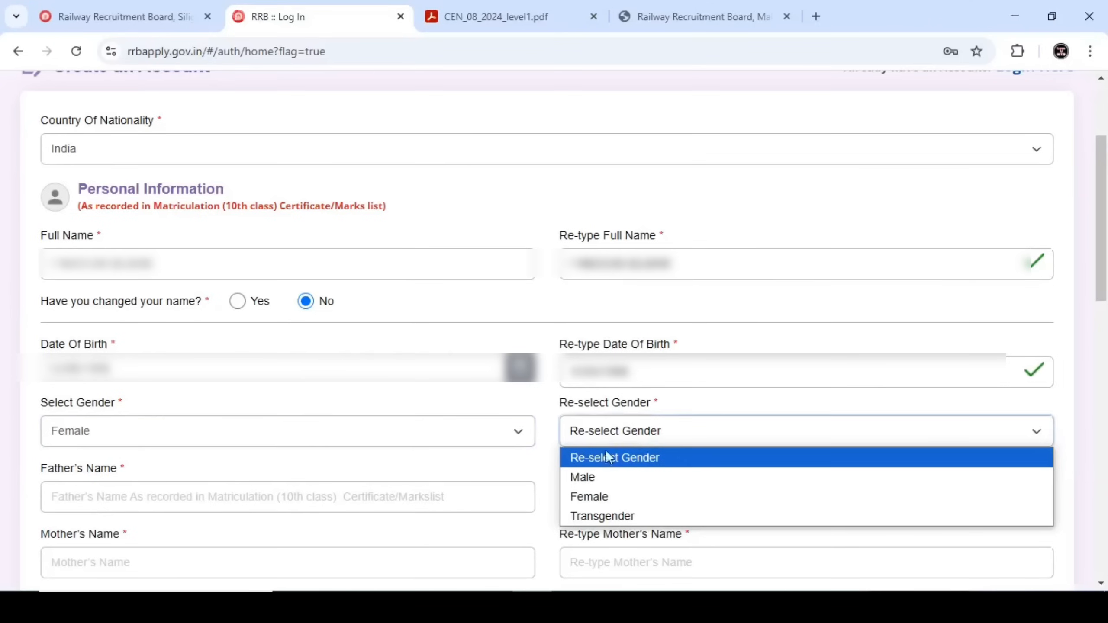
{"action": "left_click", "coordinate": [585, 496]}
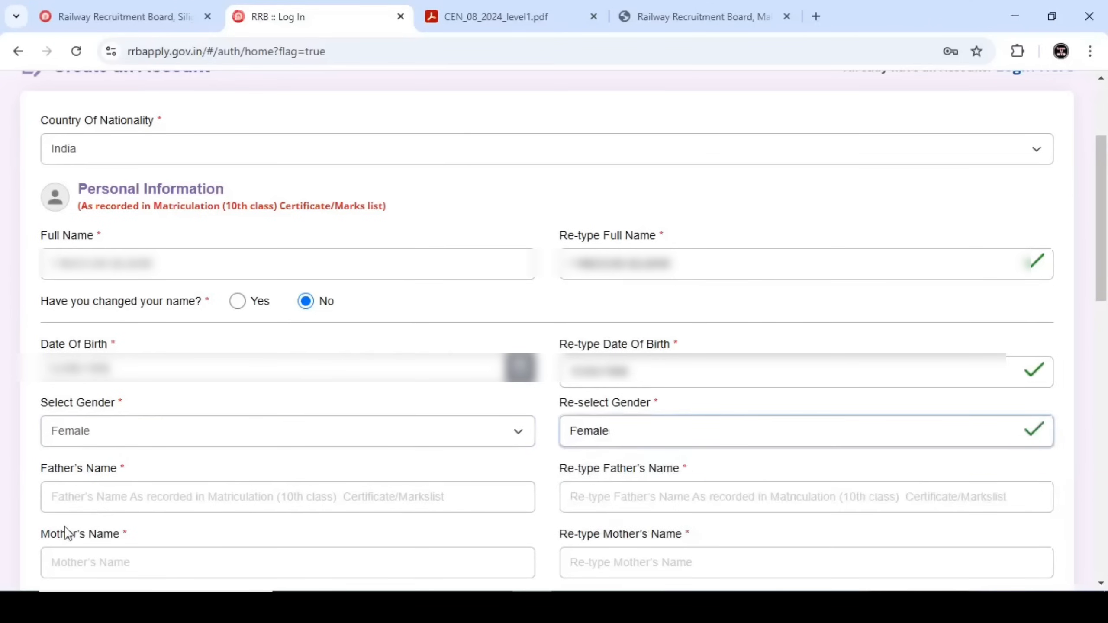
Step: Enter the father's name, correcting a character at its end
{"action": "left_click", "coordinate": [71, 491]}
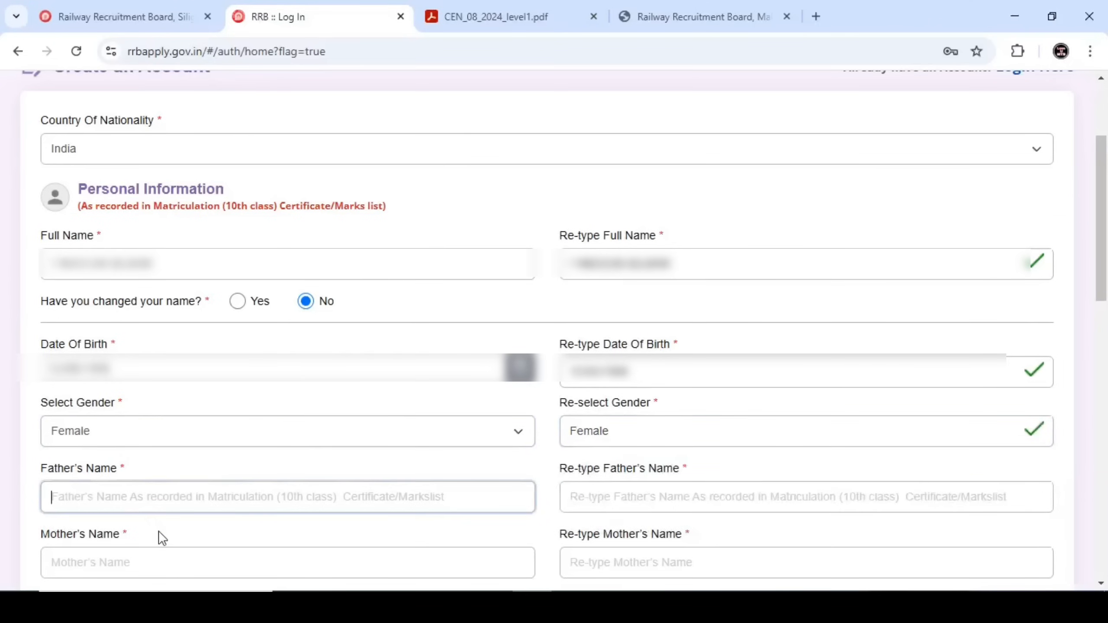
{"action": "type", "text": "M"}
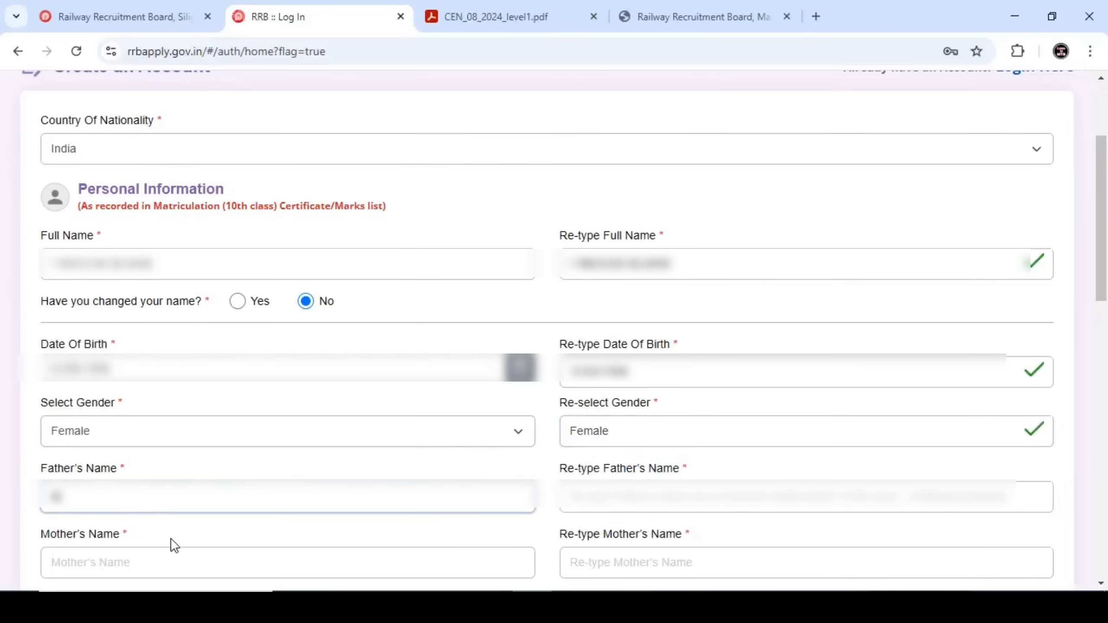
{"action": "type", "text": "****"}
{"action": "key", "text": "BackSpace"}
{"action": "key", "text": "BackSpace"}
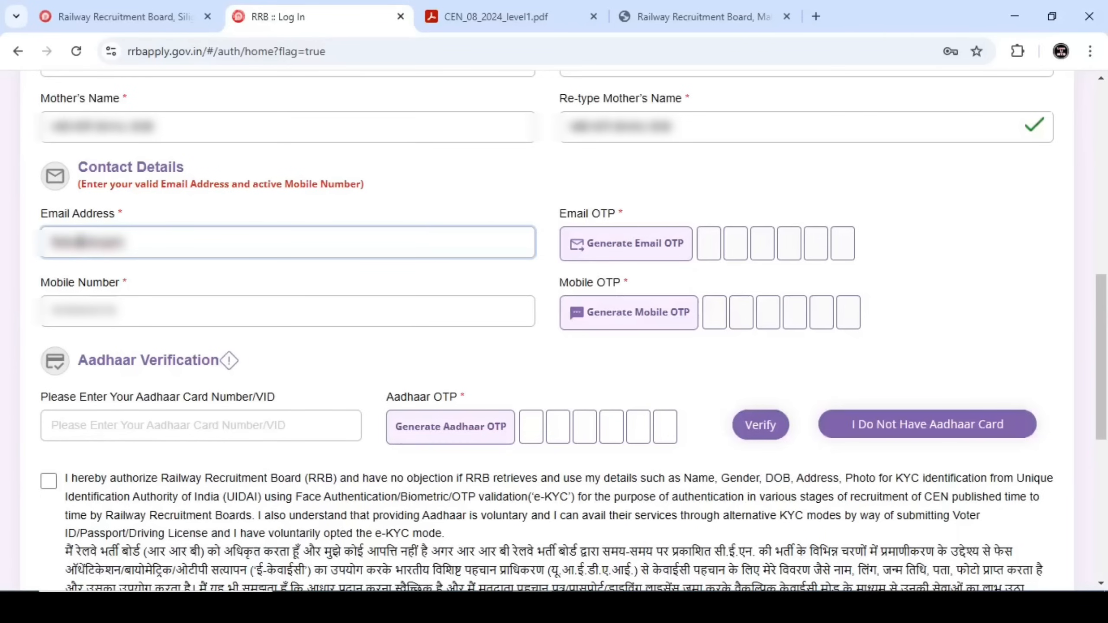
{"action": "type", "text": "**"}
{"action": "type", "text": "******"}
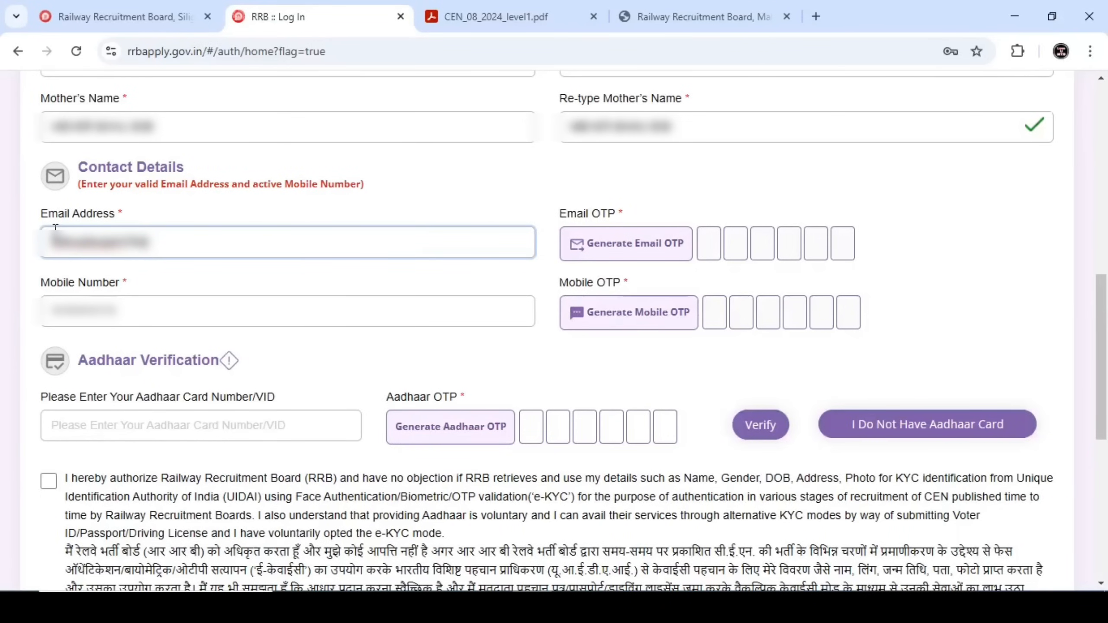
{"action": "type", "text": "****"}
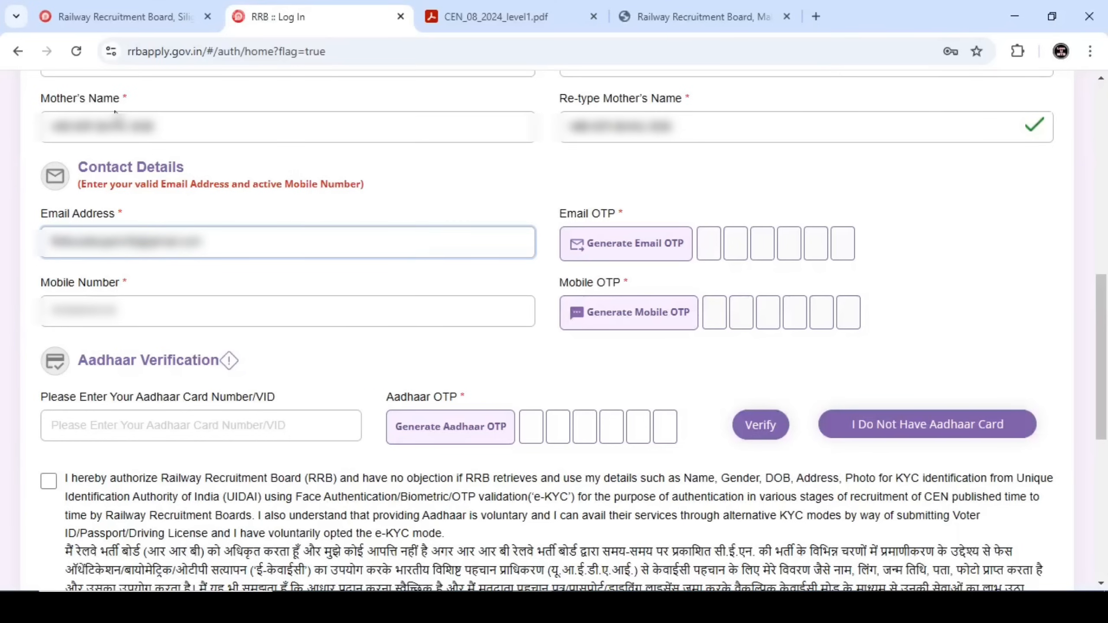
Step: Generate Email and Mobile OTPs and enter each received six-digit code in its box
{"action": "left_click", "coordinate": [613, 249]}
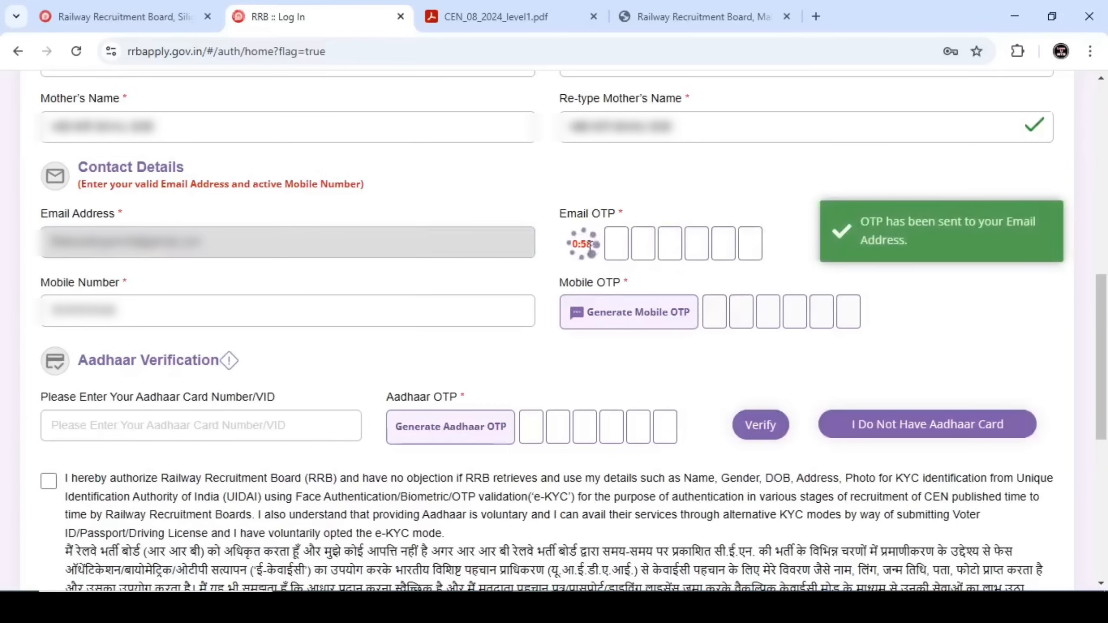
{"action": "left_click", "coordinate": [607, 311]}
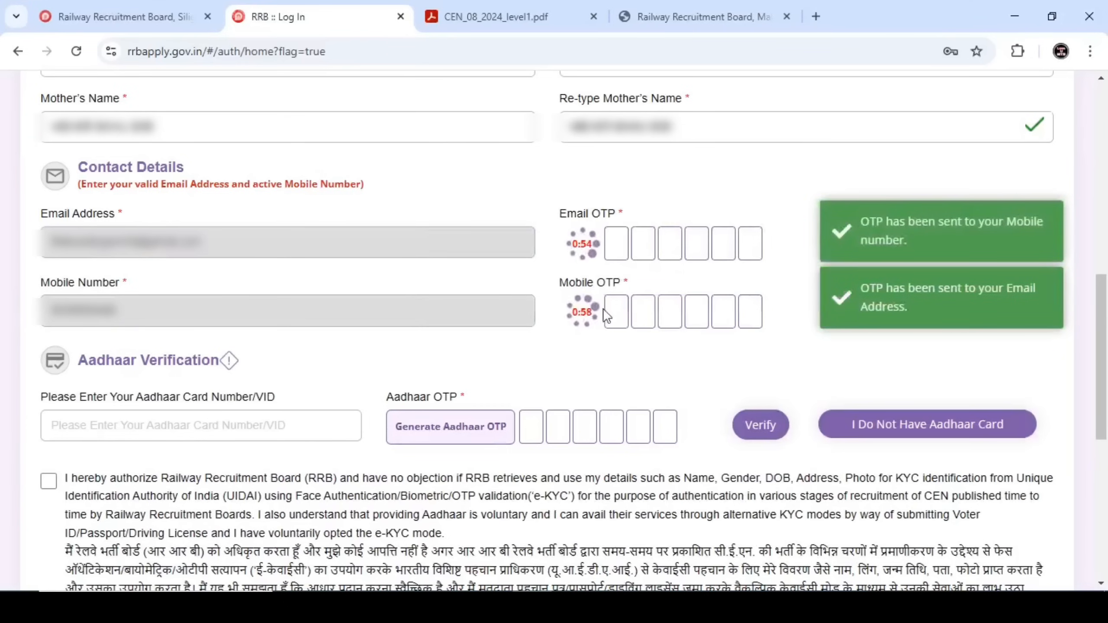
{"action": "left_click", "coordinate": [616, 241]}
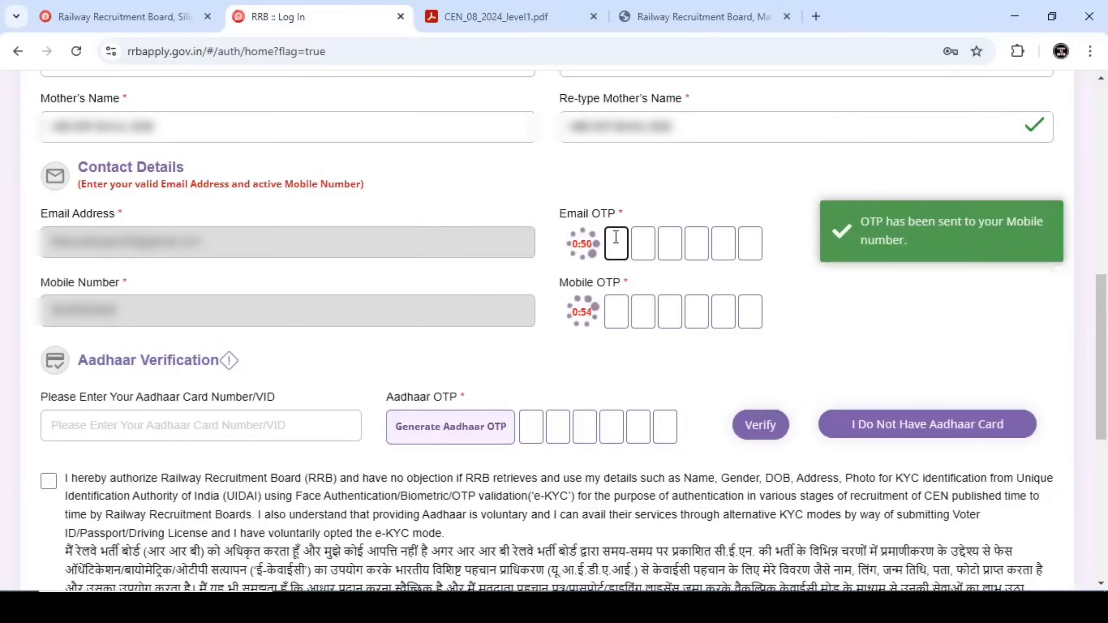
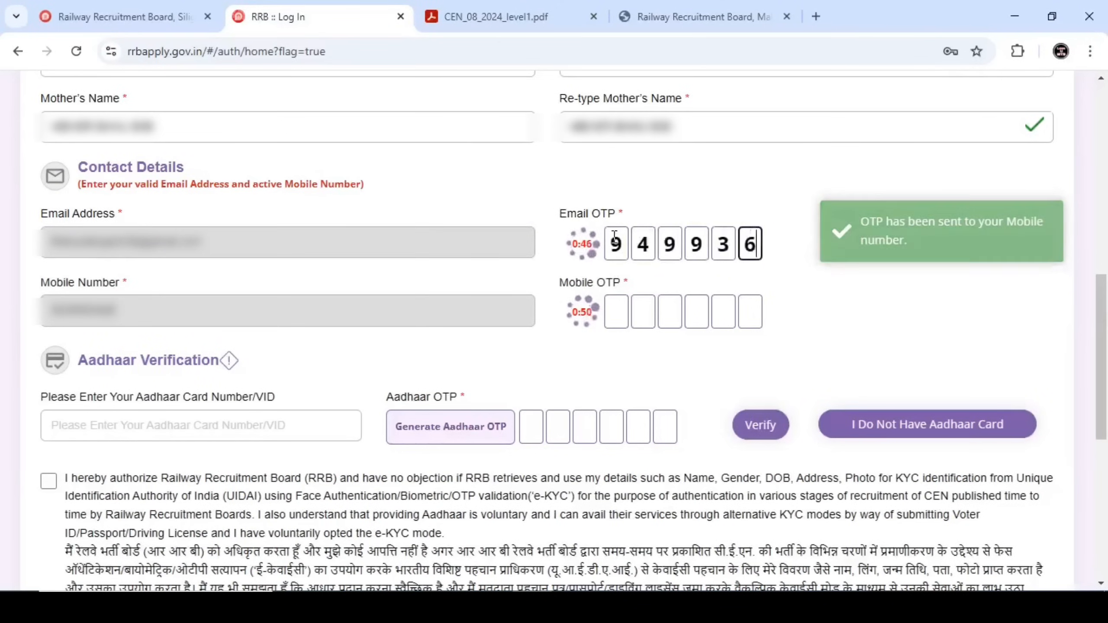
{"action": "left_click", "coordinate": [611, 308]}
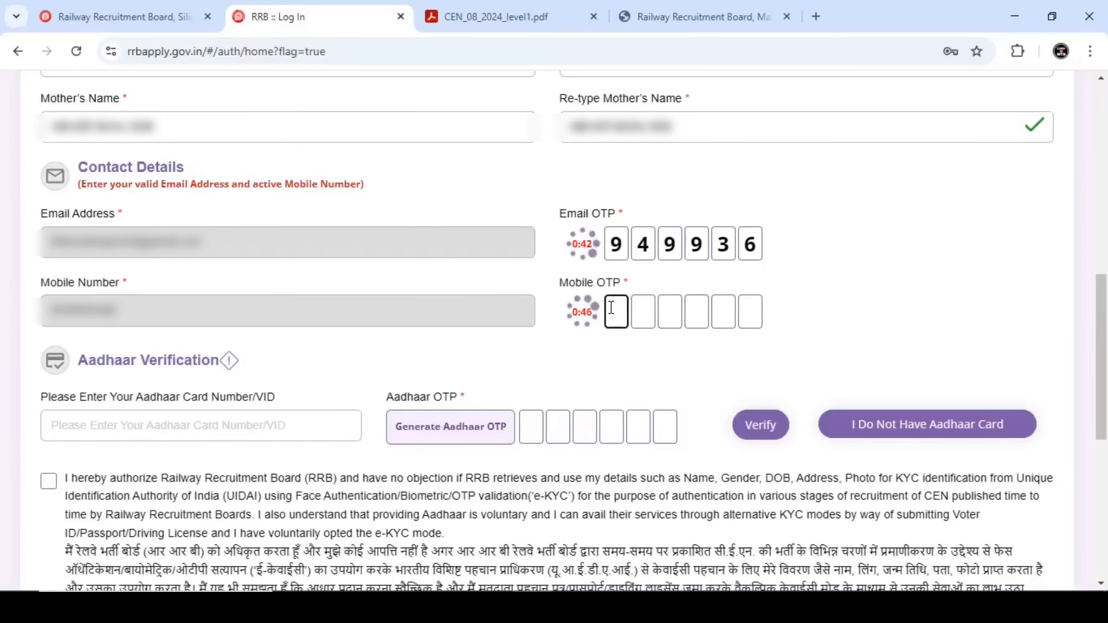
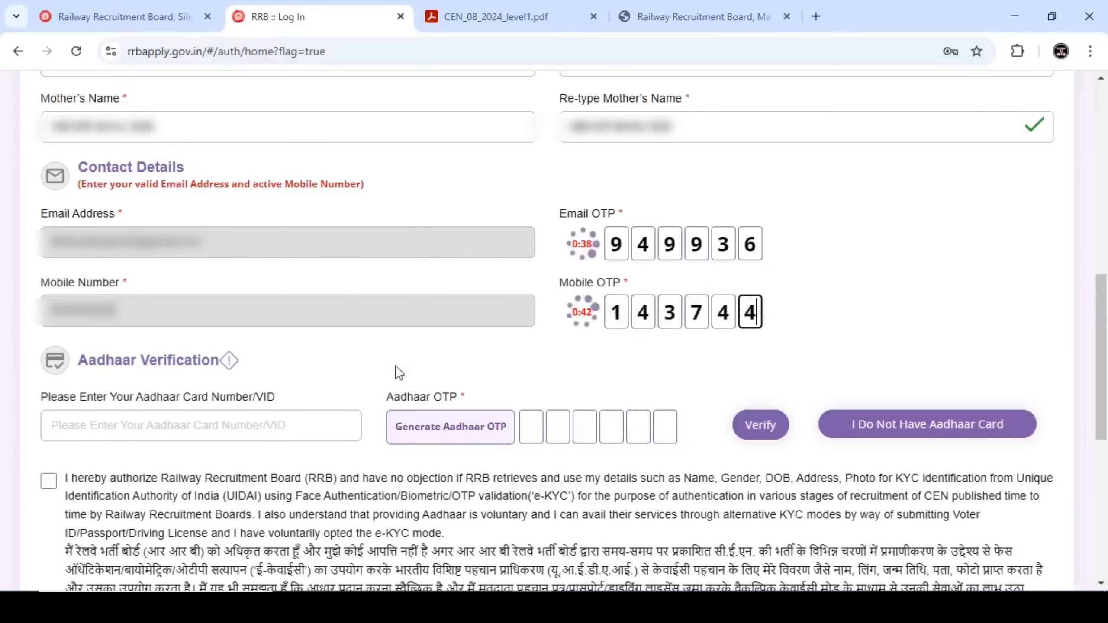
Step: Enter the Aadhaar number, generate the Aadhaar OTP and paste the received code
{"action": "left_click", "coordinate": [237, 423]}
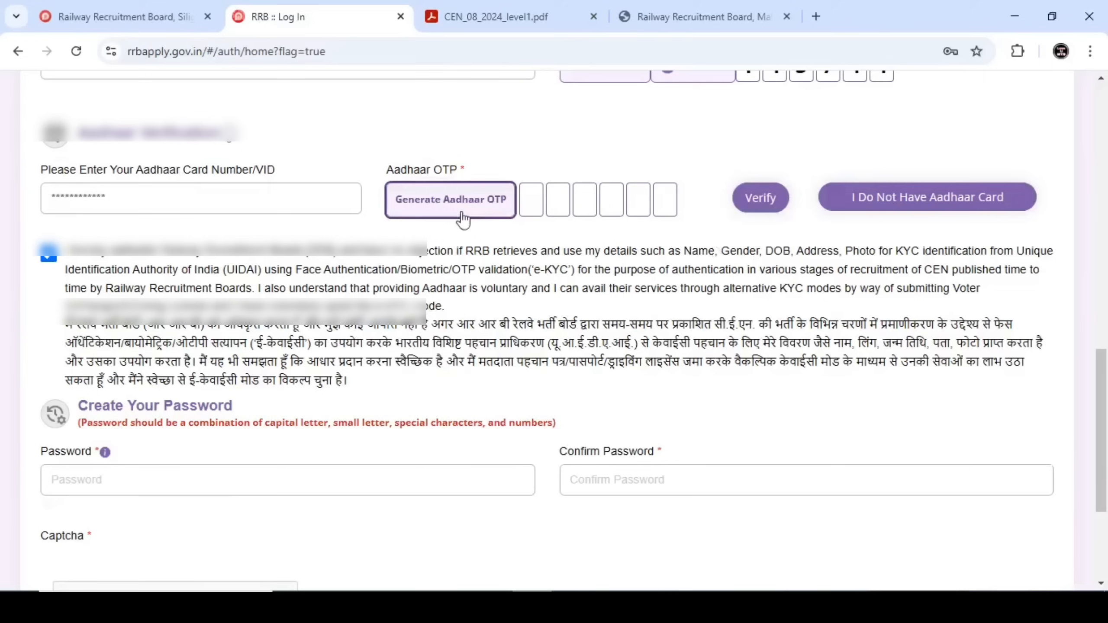
{"action": "left_click", "coordinate": [445, 207]}
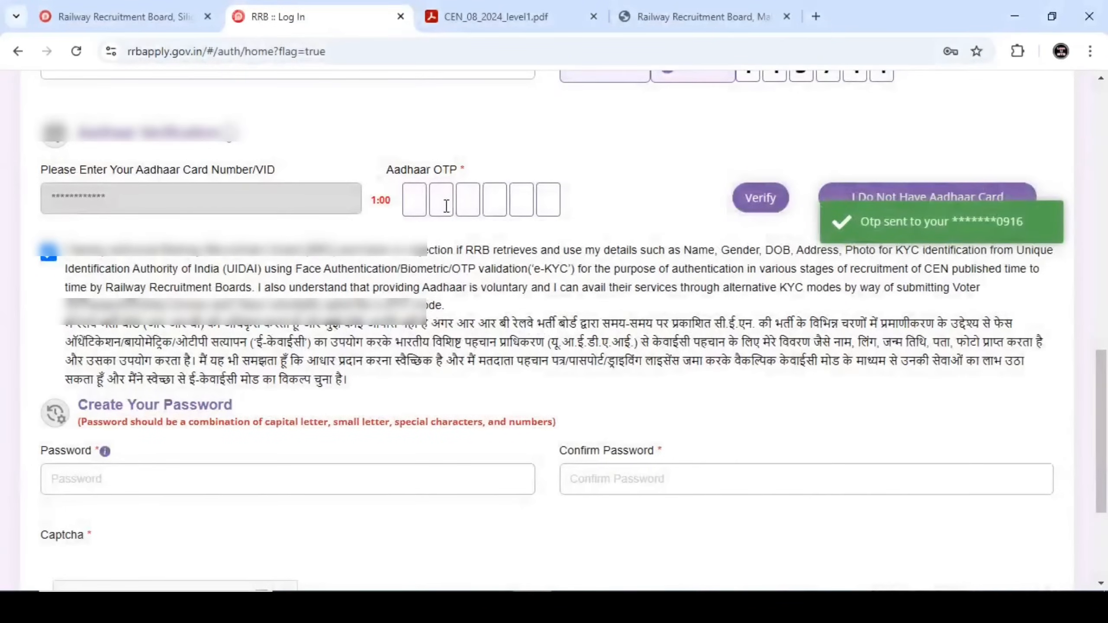
{"action": "left_click", "coordinate": [413, 201]}
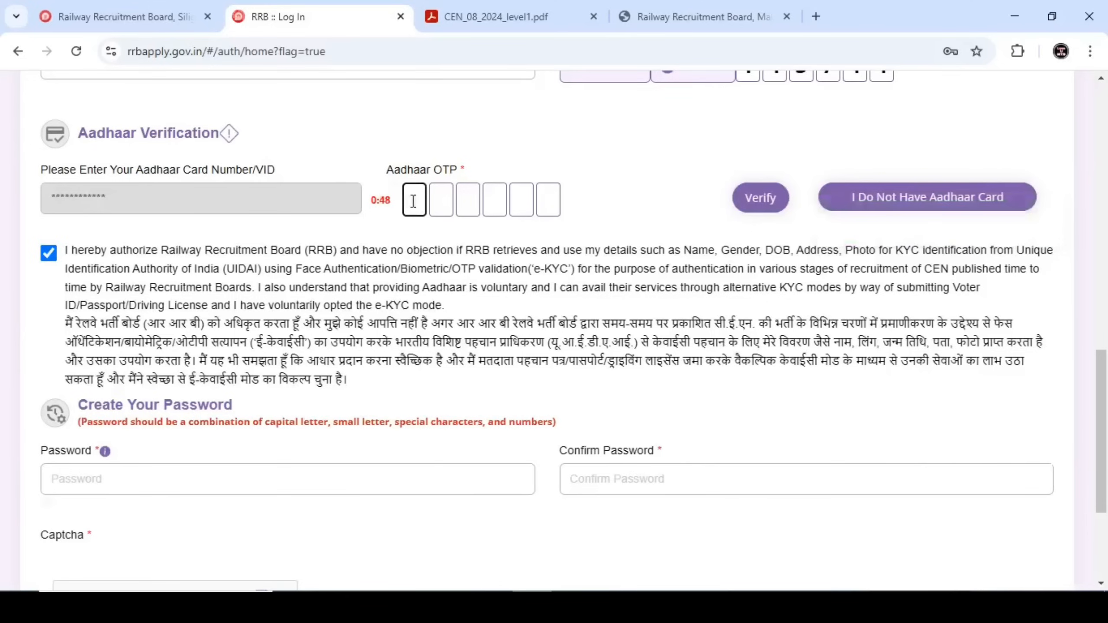
{"action": "key", "text": "ctrl+v"}
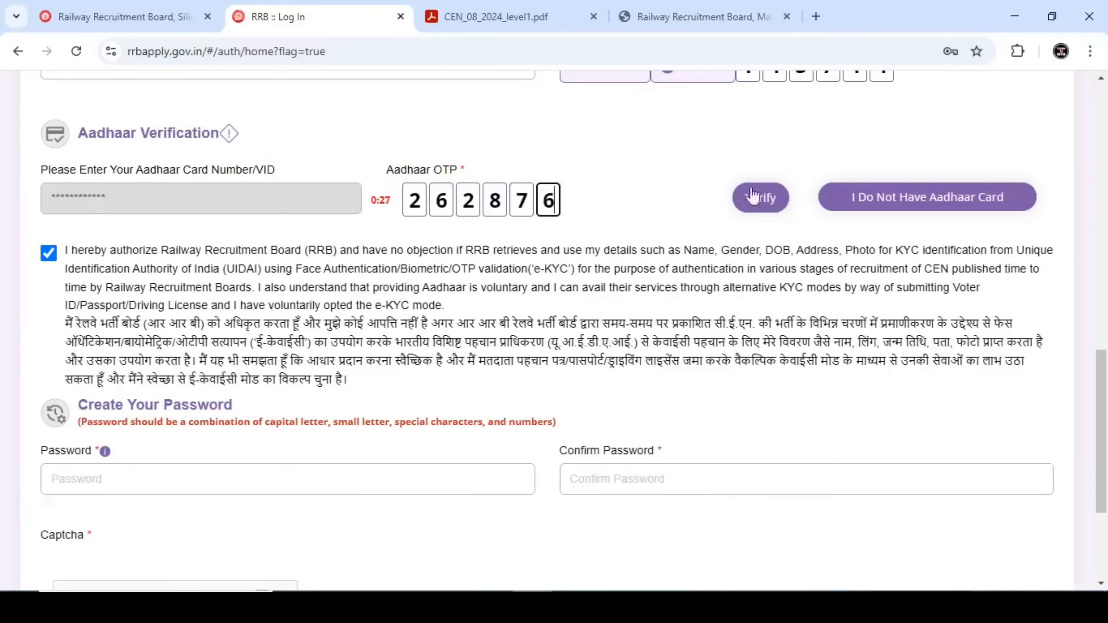
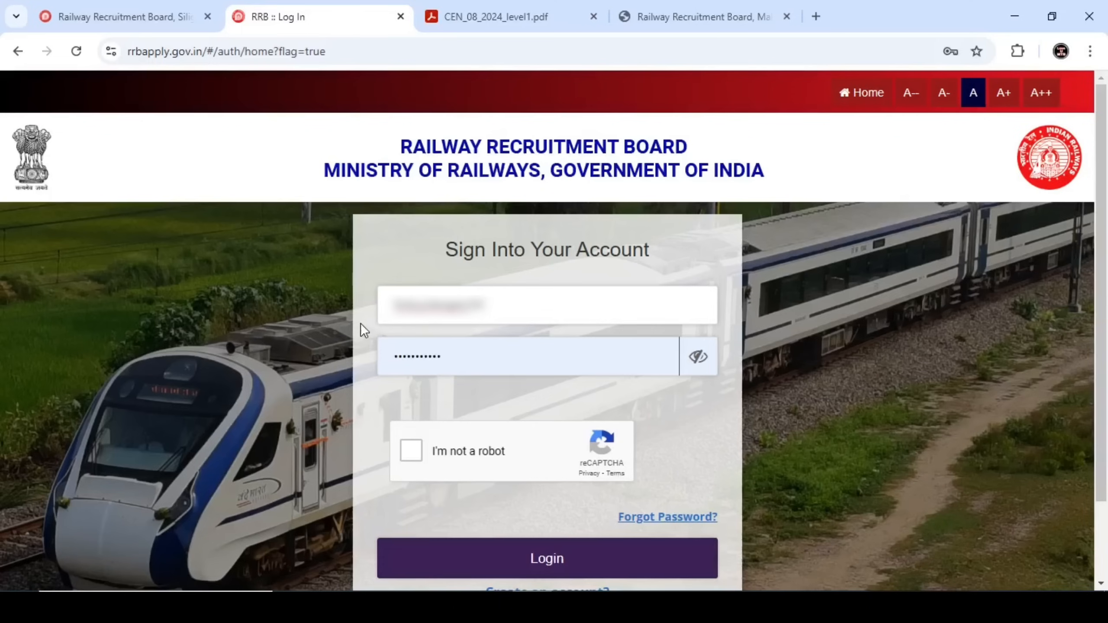
Step: Pass the reCAPTCHA, log in, save the password in the browser, and open Online Application
{"action": "left_click", "coordinate": [404, 447]}
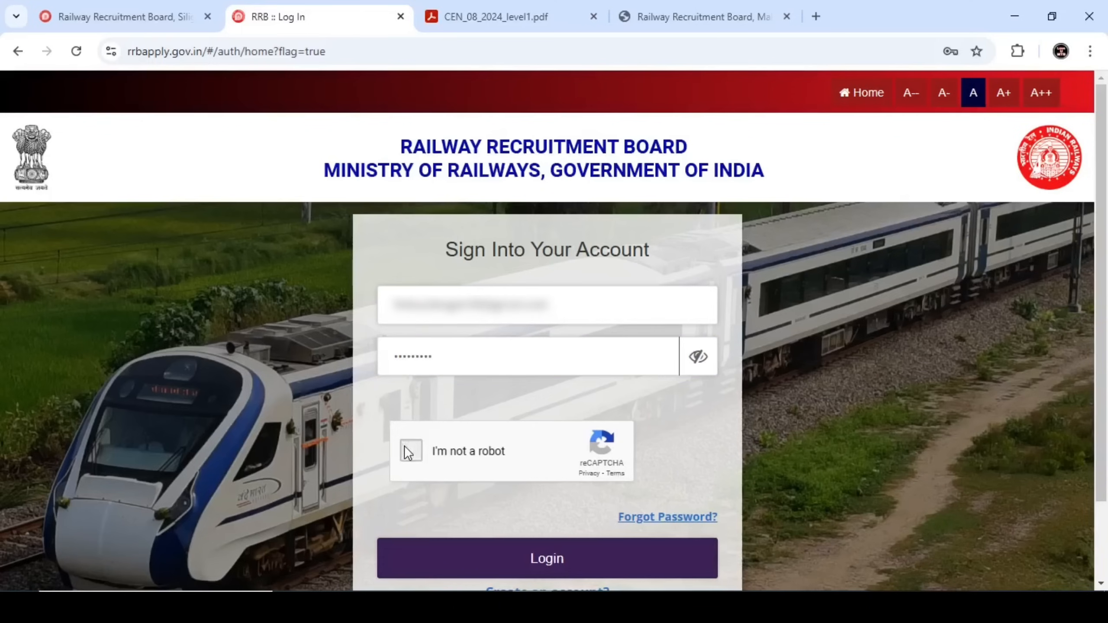
{"action": "left_click", "coordinate": [478, 566]}
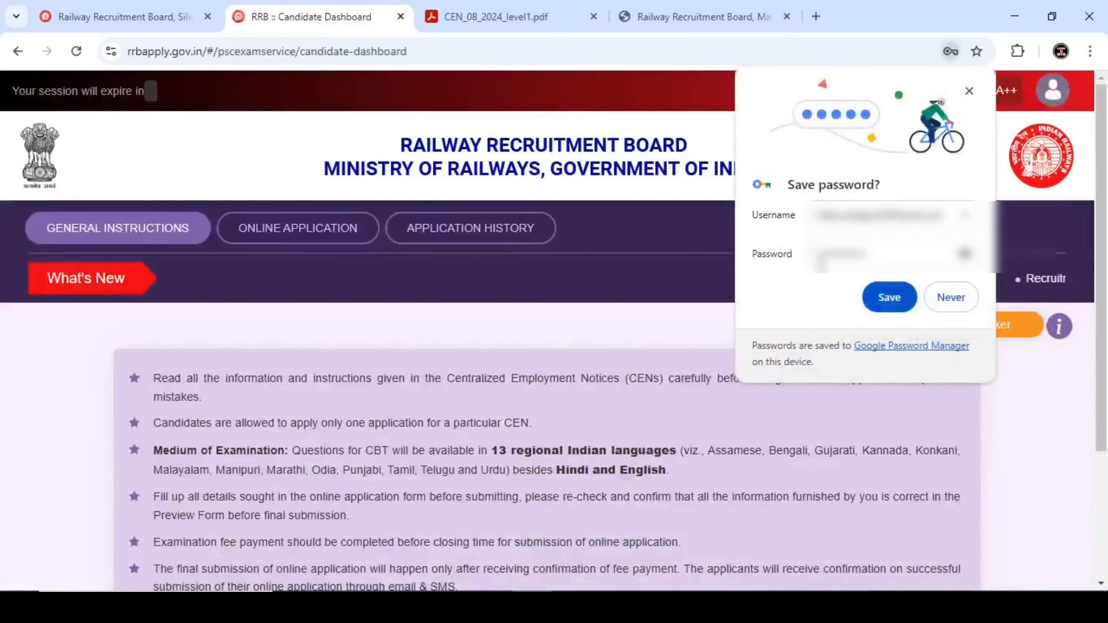
{"action": "left_click", "coordinate": [897, 297]}
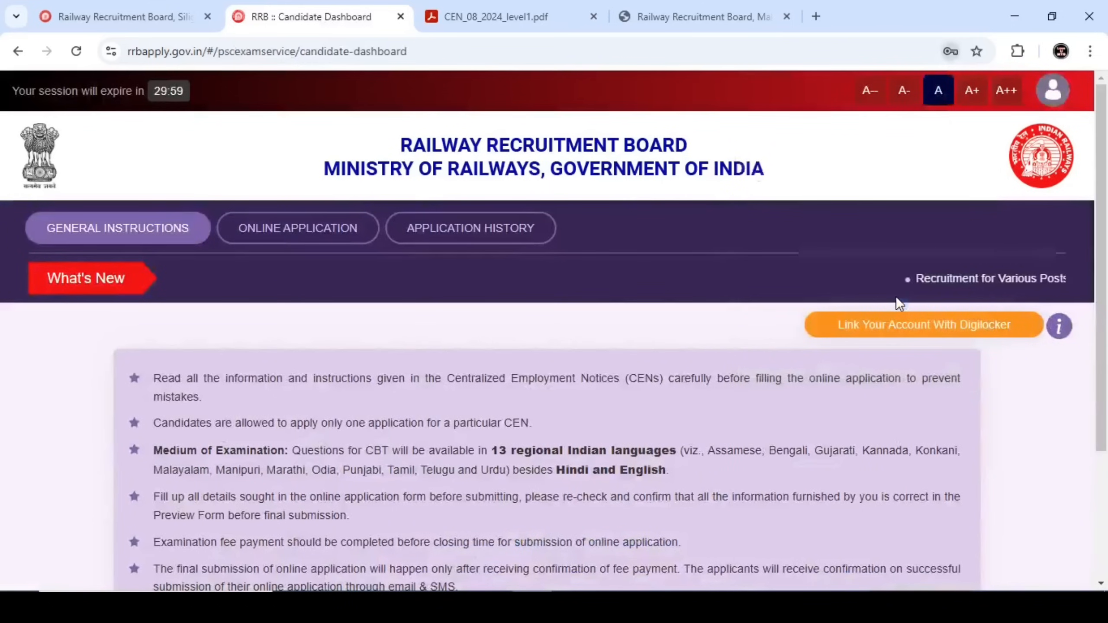
{"action": "scroll", "coordinate": [398, 352], "scroll_direction": "down", "scroll_amount": 3}
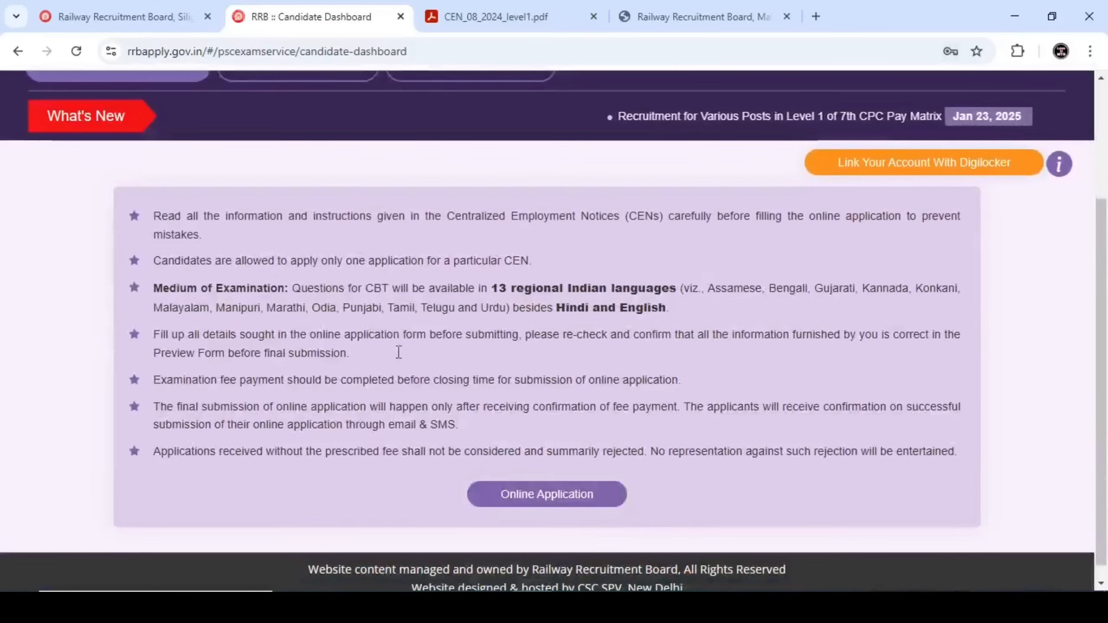
{"action": "left_click", "coordinate": [586, 498]}
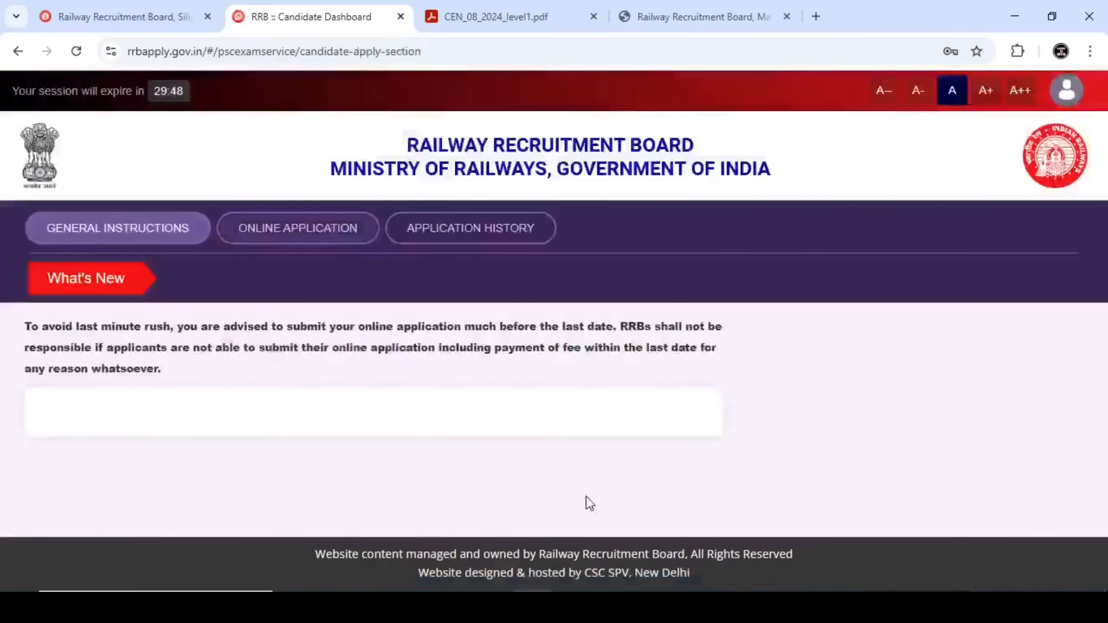
Step: Try to proceed with CEN 08/2024, open the RRB list, and dismiss the choose-a-board error
{"action": "scroll", "coordinate": [392, 341], "scroll_direction": "down", "scroll_amount": 3}
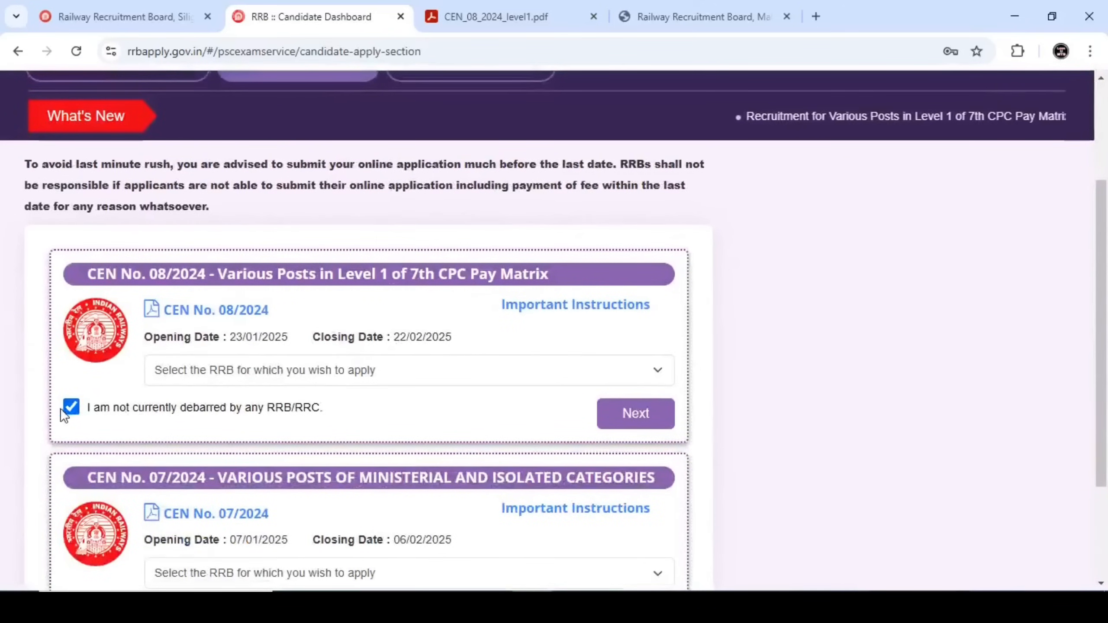
{"action": "left_click", "coordinate": [642, 420]}
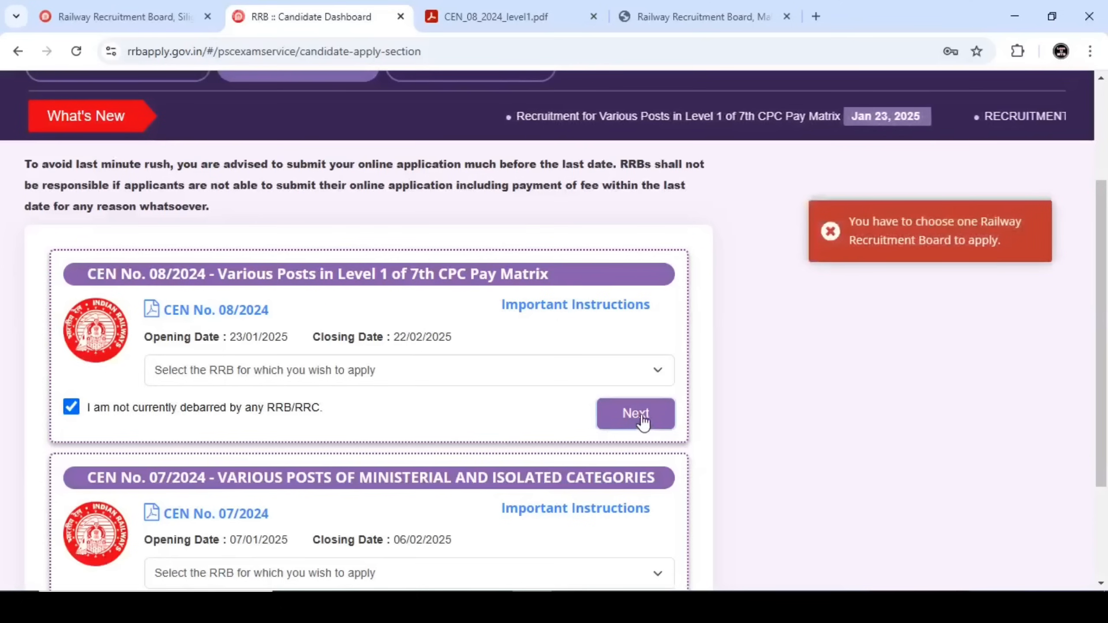
{"action": "left_click", "coordinate": [600, 365]}
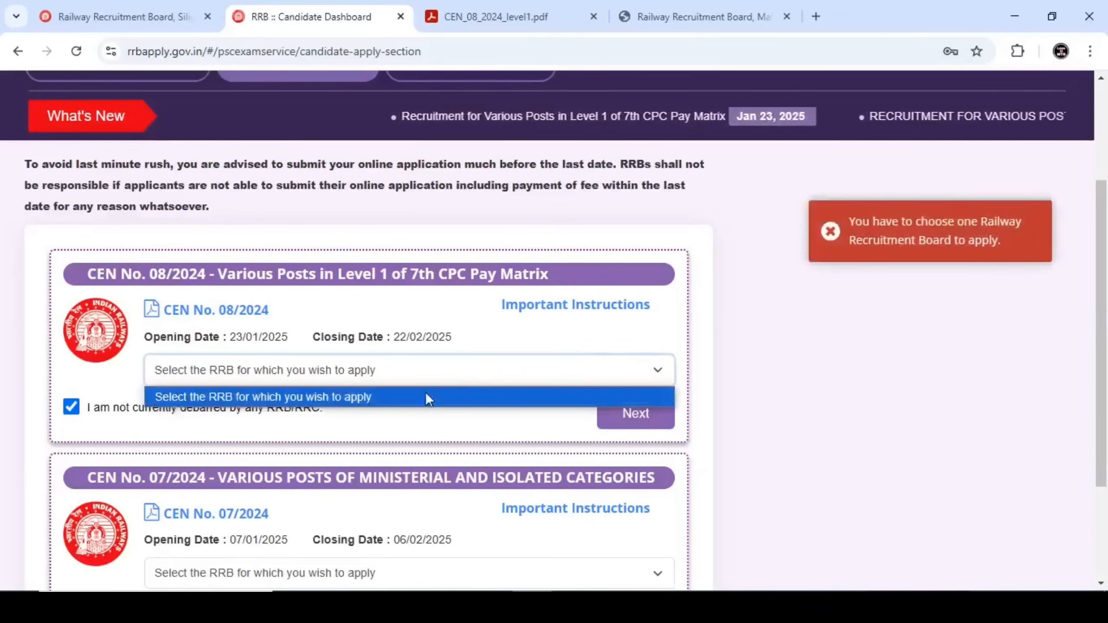
{"action": "left_click", "coordinate": [355, 397]}
{"action": "left_click", "coordinate": [362, 371]}
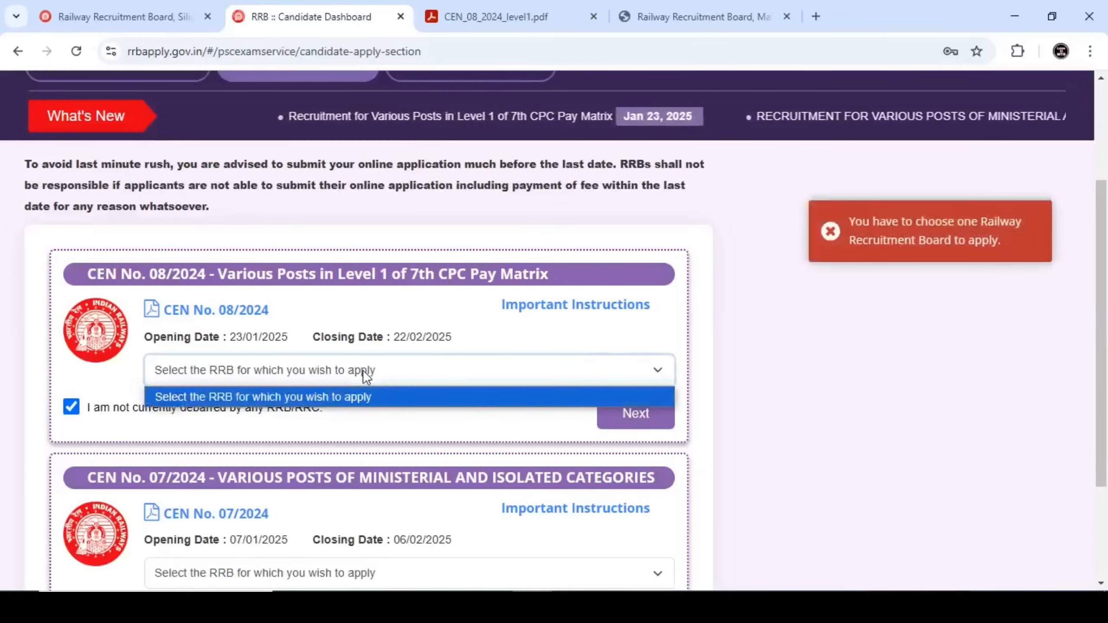
{"action": "left_click", "coordinate": [364, 371]}
{"action": "scroll", "coordinate": [367, 373], "scroll_direction": "up", "scroll_amount": 3}
{"action": "scroll", "coordinate": [369, 375], "scroll_direction": "up", "scroll_amount": 1}
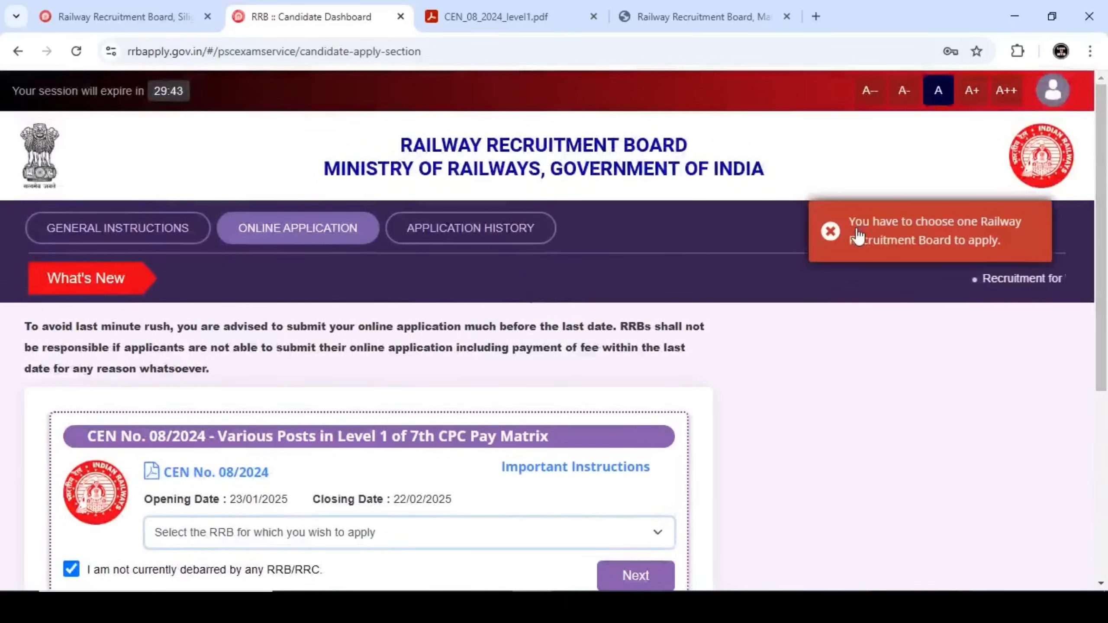
{"action": "left_click", "coordinate": [831, 236]}
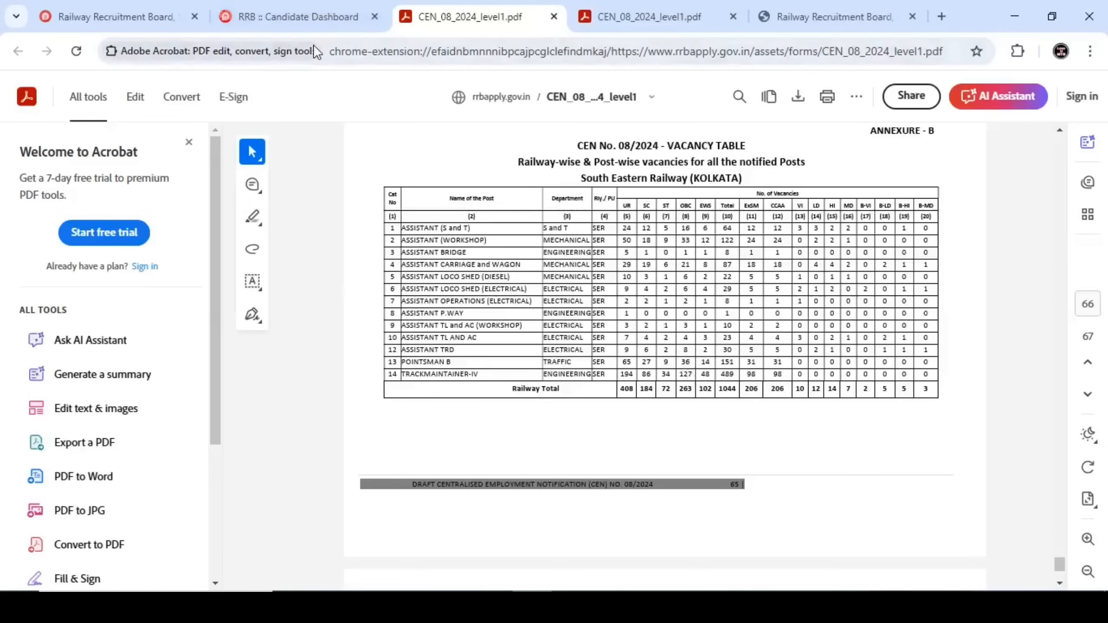
Step: Review the South Eastern Railway (Kolkata) vacancy table, then return to the RRB Candidate Dashboard tab
{"action": "left_click", "coordinate": [339, 18]}
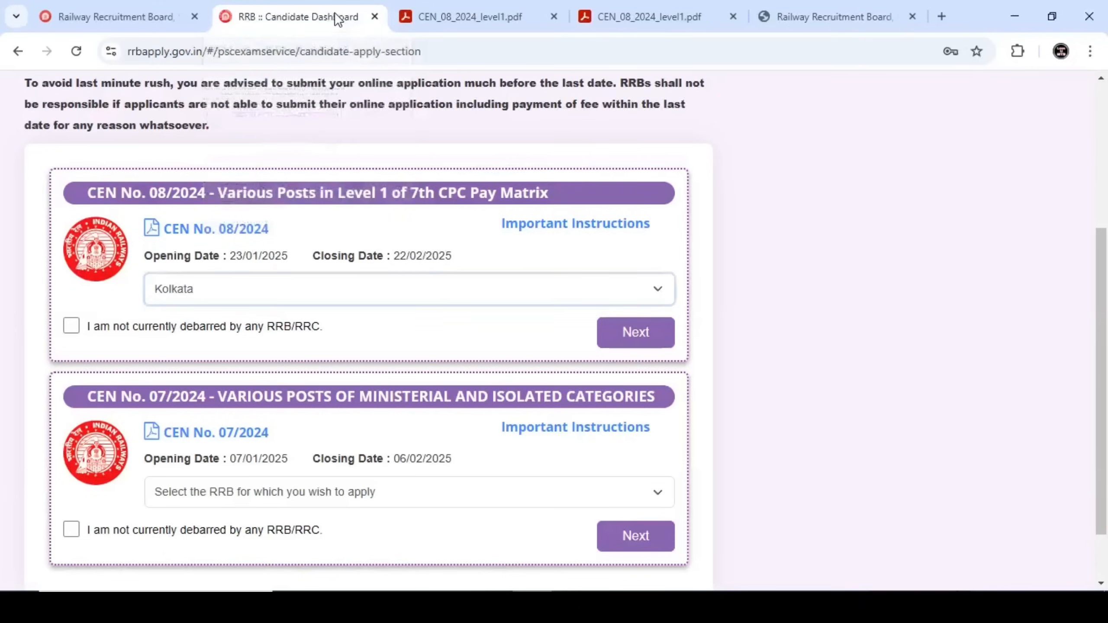
Step: Confirm not being debarred by any RRB/RRC, continue, and close the Information popup
{"action": "left_click", "coordinate": [73, 329]}
{"action": "left_click", "coordinate": [647, 343]}
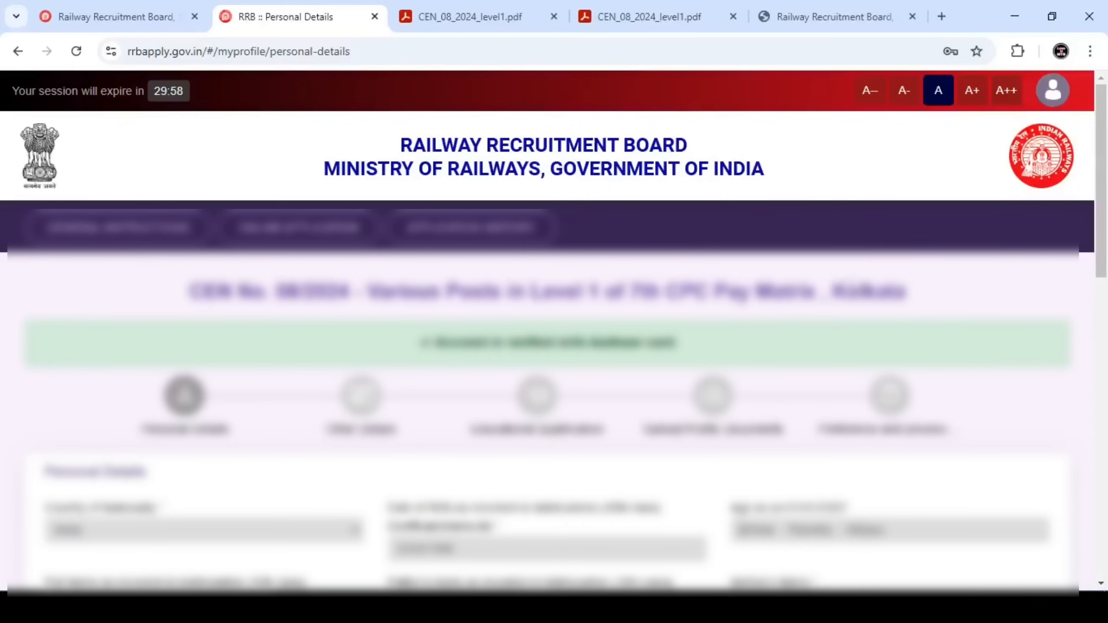
{"action": "left_click", "coordinate": [854, 286]}
{"action": "scroll", "coordinate": [431, 187], "scroll_direction": "down", "scroll_amount": 3}
{"action": "left_click_drag", "start_coordinate": [423, 183], "coordinate": [696, 194]}
{"action": "left_click", "coordinate": [697, 194]}
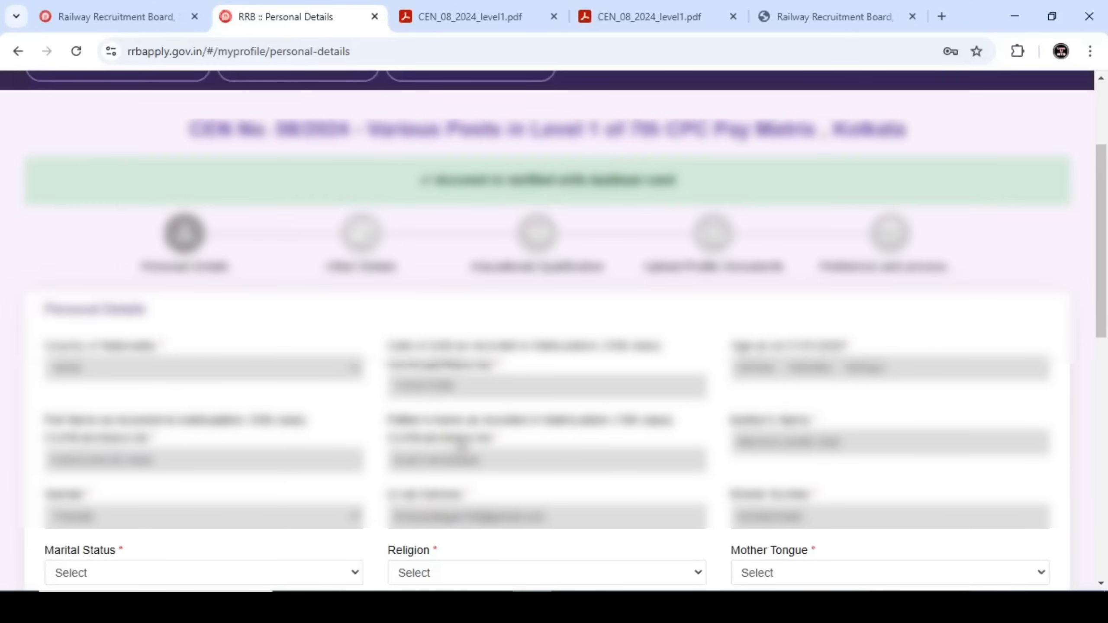
Step: Set marital status to Married and religion to Muslim
{"action": "scroll", "coordinate": [463, 450], "scroll_direction": "down", "scroll_amount": 4}
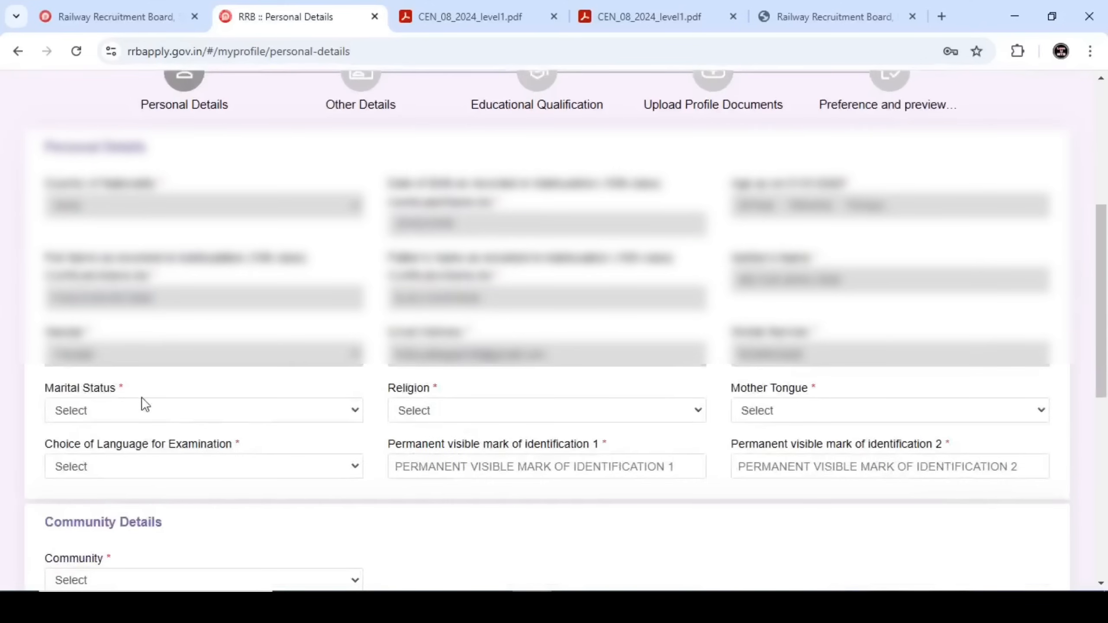
{"action": "left_click", "coordinate": [133, 413]}
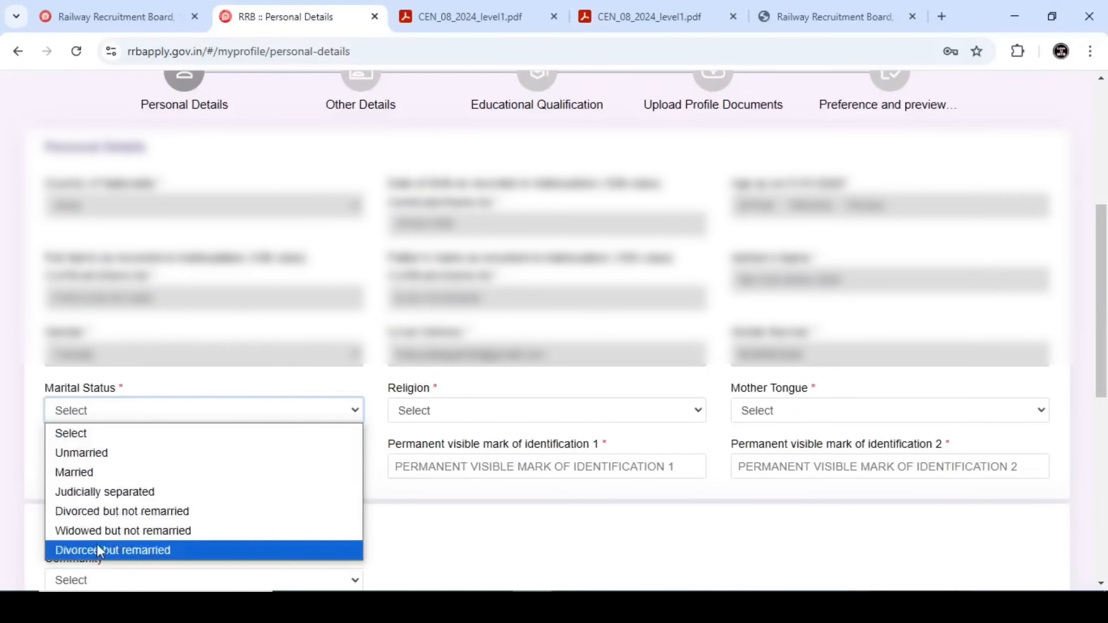
{"action": "left_click", "coordinate": [101, 461]}
{"action": "left_click", "coordinate": [113, 413]}
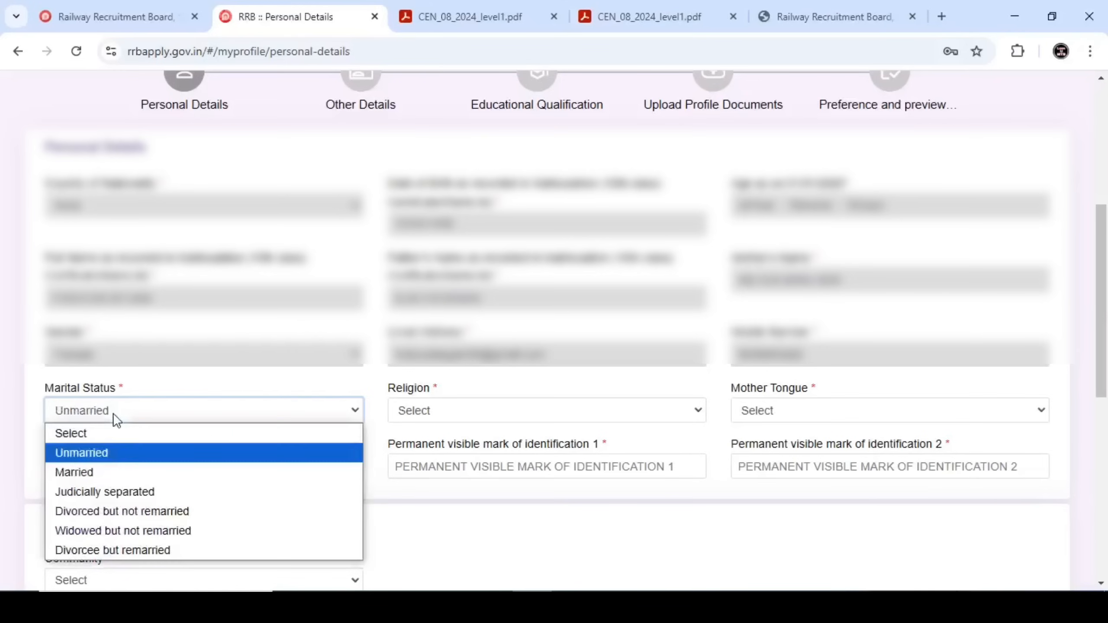
{"action": "left_click", "coordinate": [136, 470]}
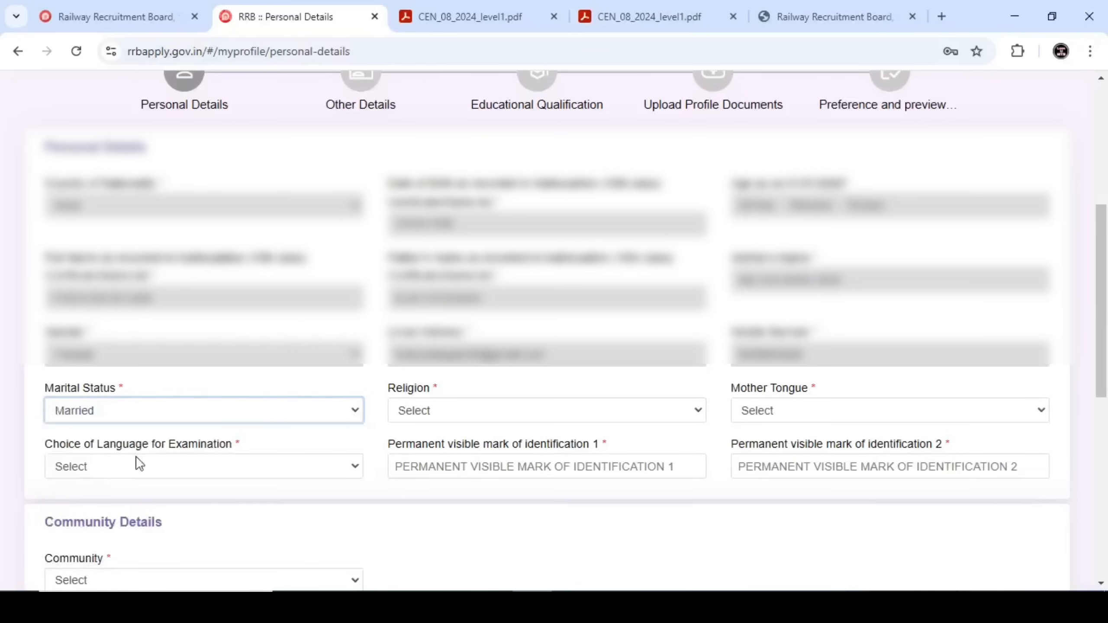
{"action": "left_click", "coordinate": [423, 415]}
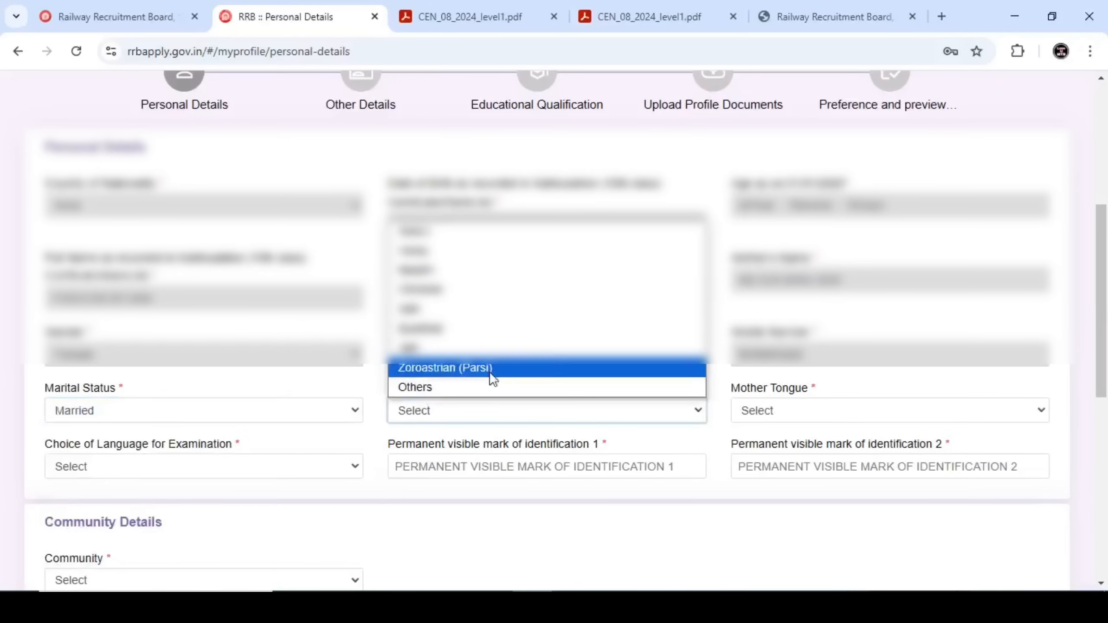
{"action": "left_click", "coordinate": [437, 269]}
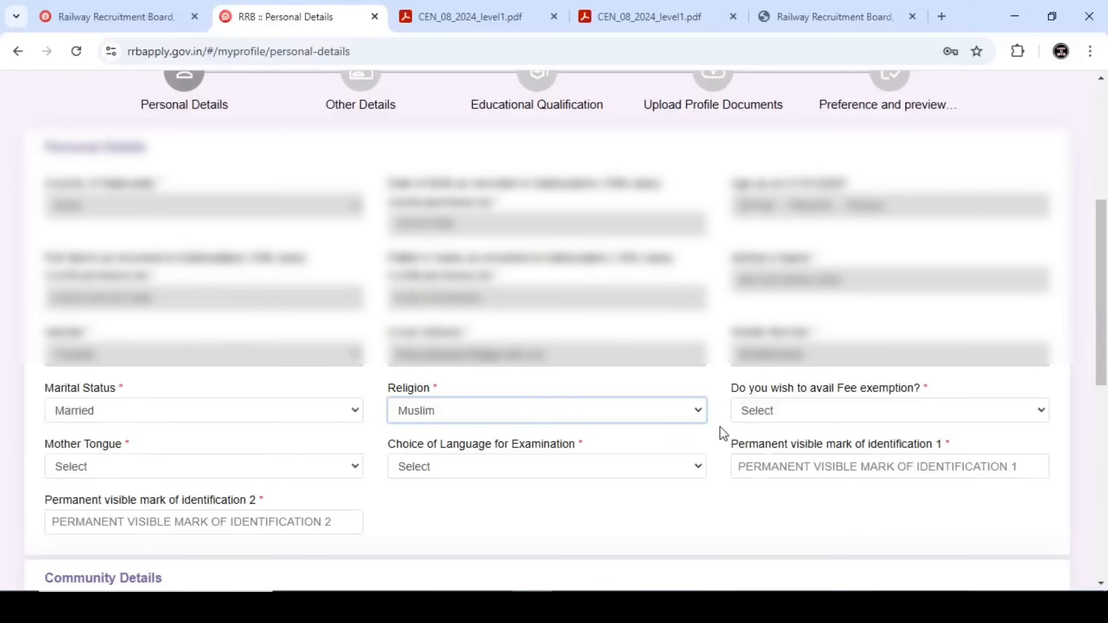
Step: Try claiming fee exemption, read and accept its notice, then decline the fee exemption
{"action": "left_click", "coordinate": [770, 412]}
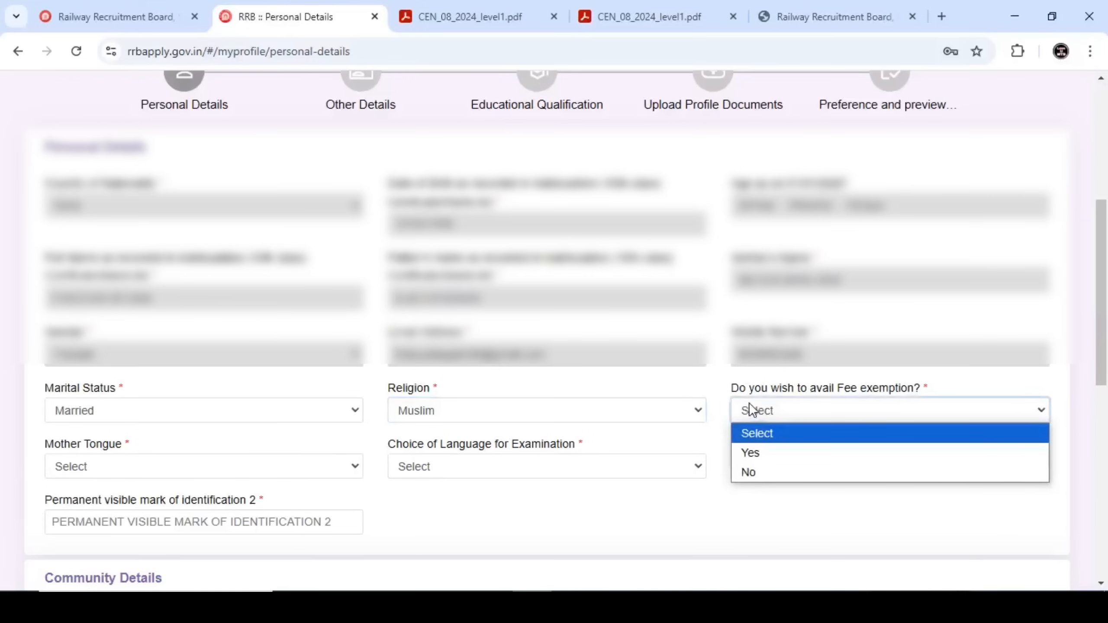
{"action": "left_click", "coordinate": [773, 453]}
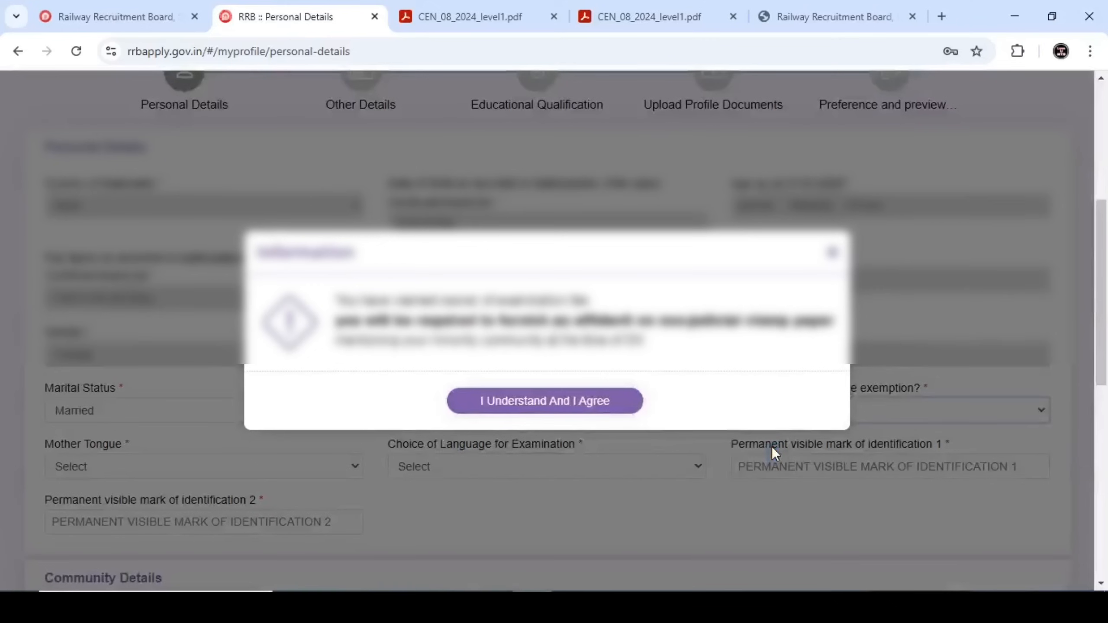
{"action": "left_click_drag", "start_coordinate": [334, 301], "coordinate": [585, 301]}
{"action": "left_click_drag", "start_coordinate": [331, 323], "coordinate": [682, 357]}
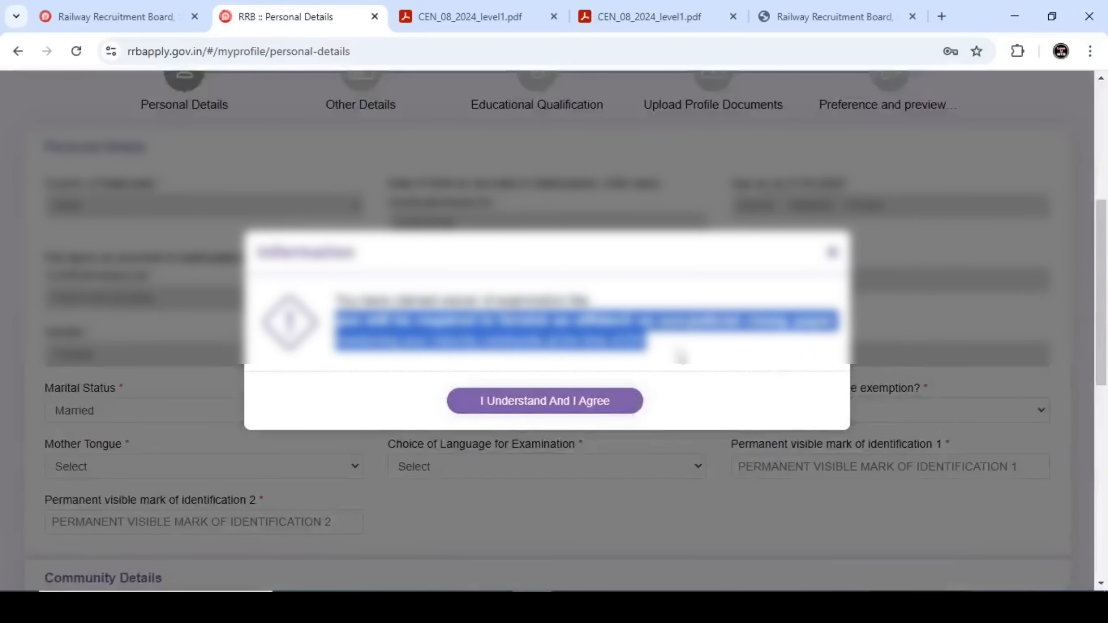
{"action": "left_click", "coordinate": [583, 409]}
{"action": "left_click", "coordinate": [784, 404]}
{"action": "left_click", "coordinate": [758, 473]}
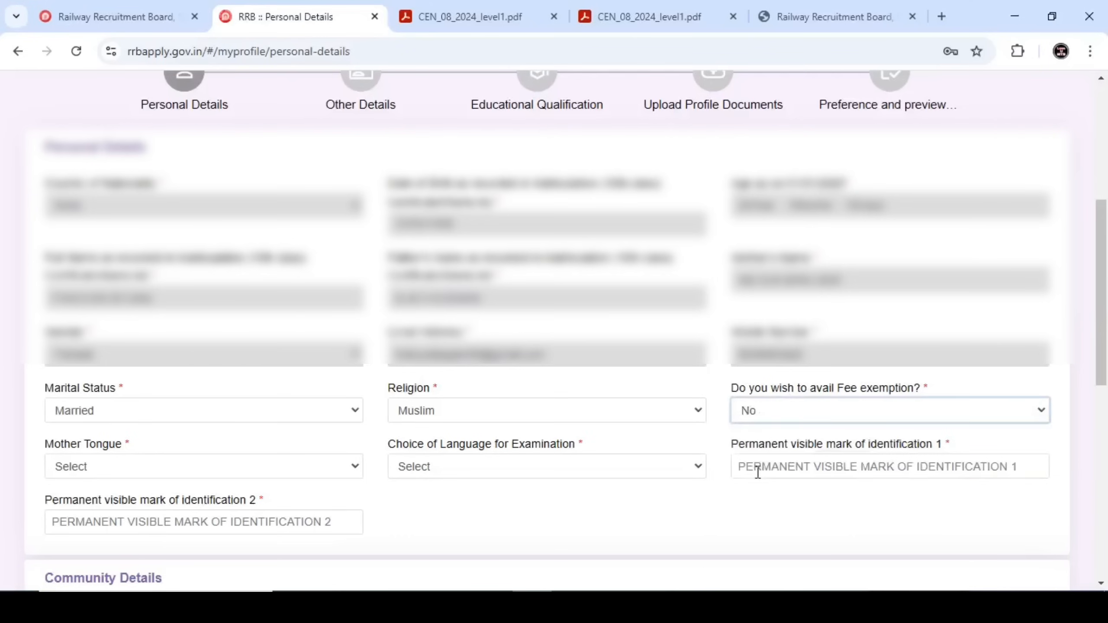
Step: Set both mother tongue and examination language to Bengali
{"action": "left_click", "coordinate": [111, 464]}
{"action": "left_click", "coordinate": [115, 113]}
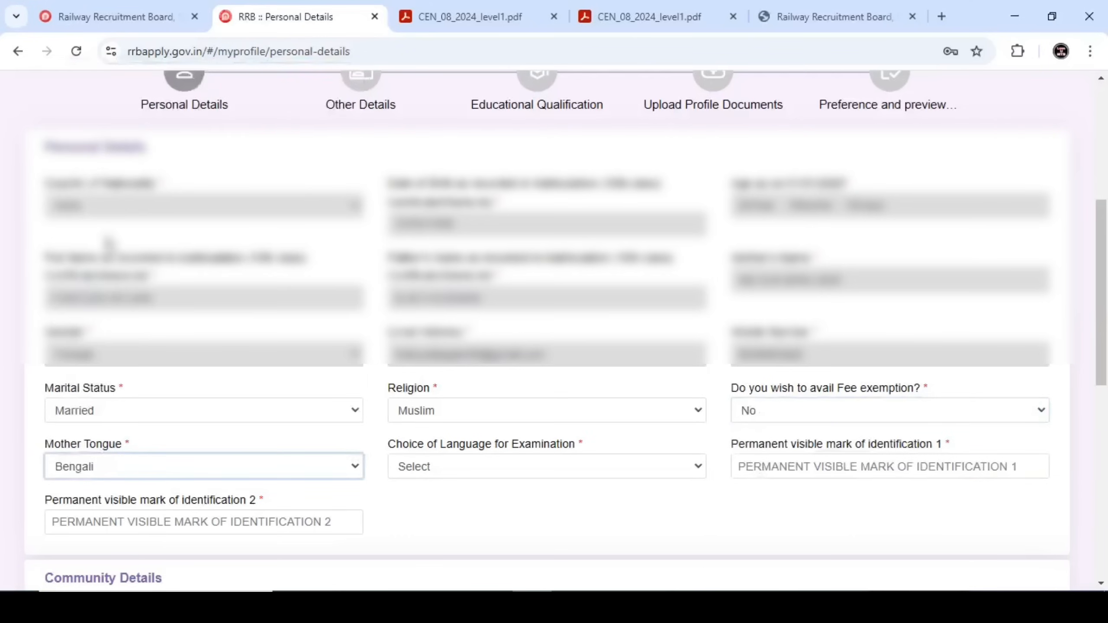
{"action": "left_click", "coordinate": [436, 466]}
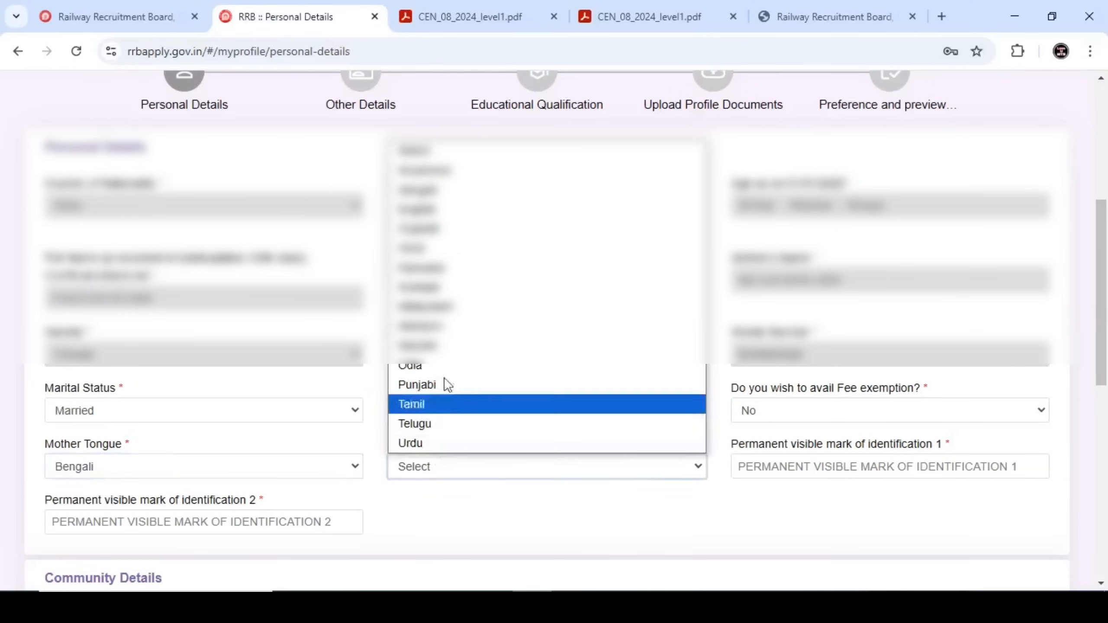
{"action": "left_click", "coordinate": [437, 190]}
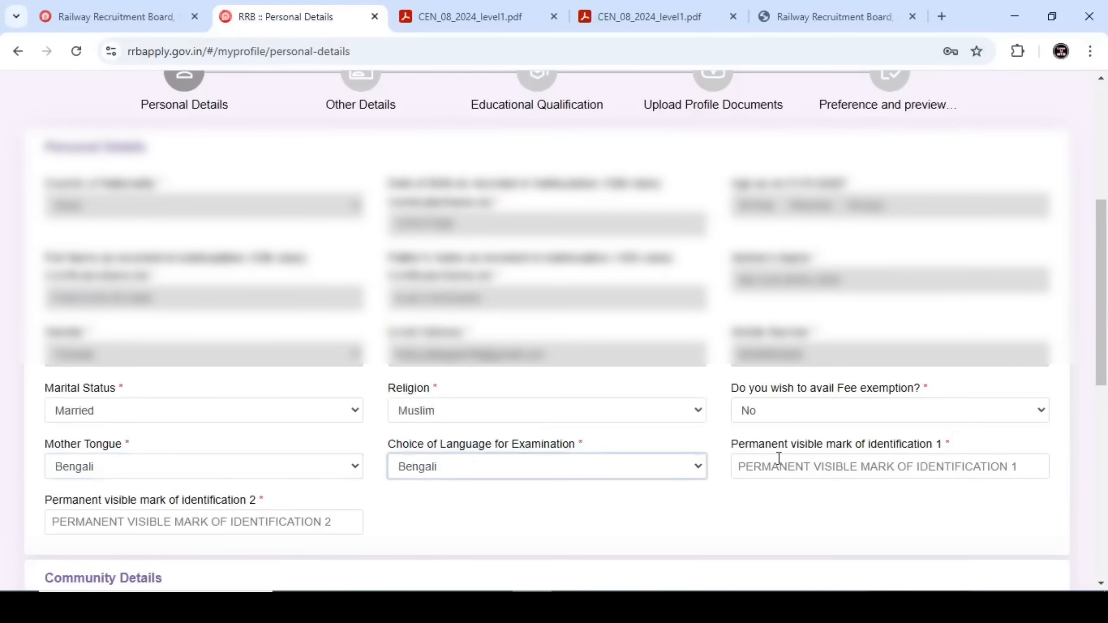
Step: Enter 'NO MARKS' in identification mark 1 and identification mark 2
{"action": "left_click", "coordinate": [766, 469]}
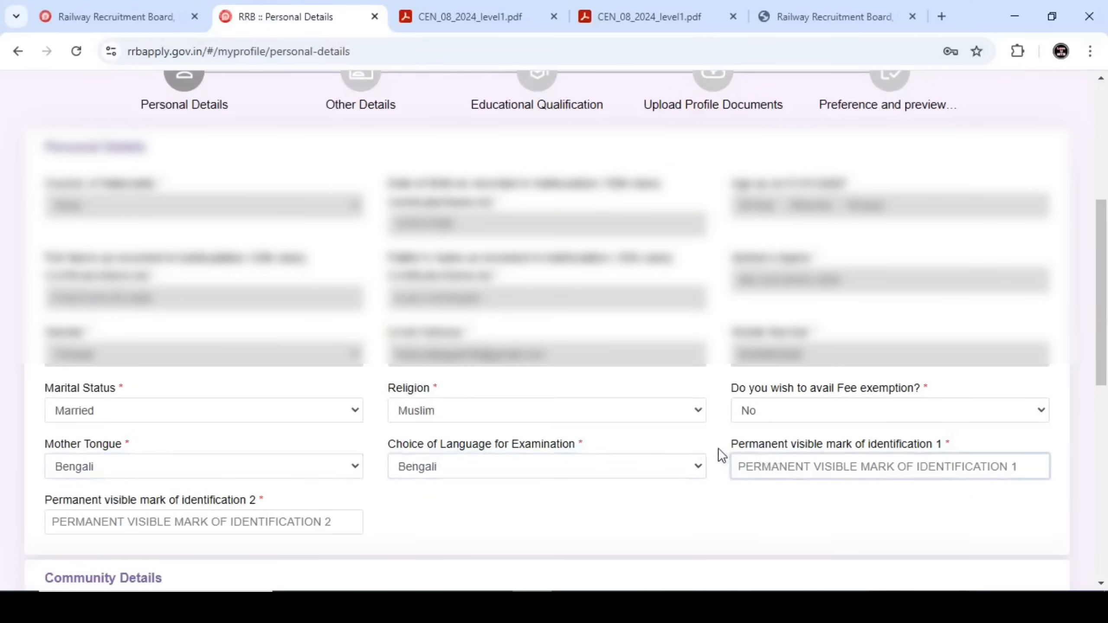
{"action": "type", "text": "N"}
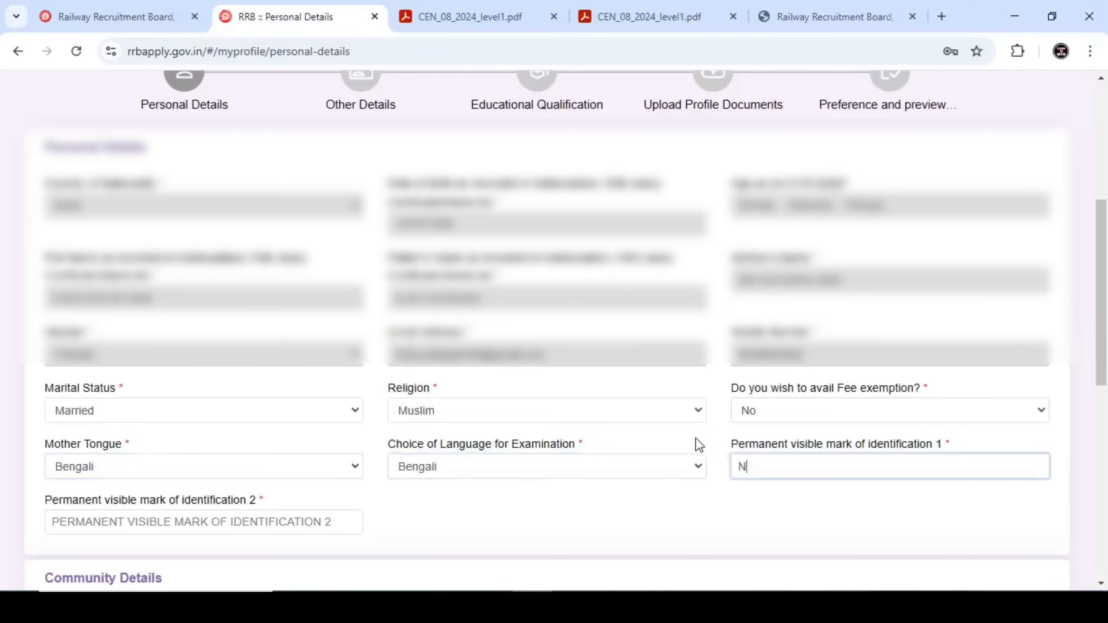
{"action": "type", "text": "O MARKS"}
{"action": "left_click", "coordinate": [96, 522]}
{"action": "type", "text": "NO"}
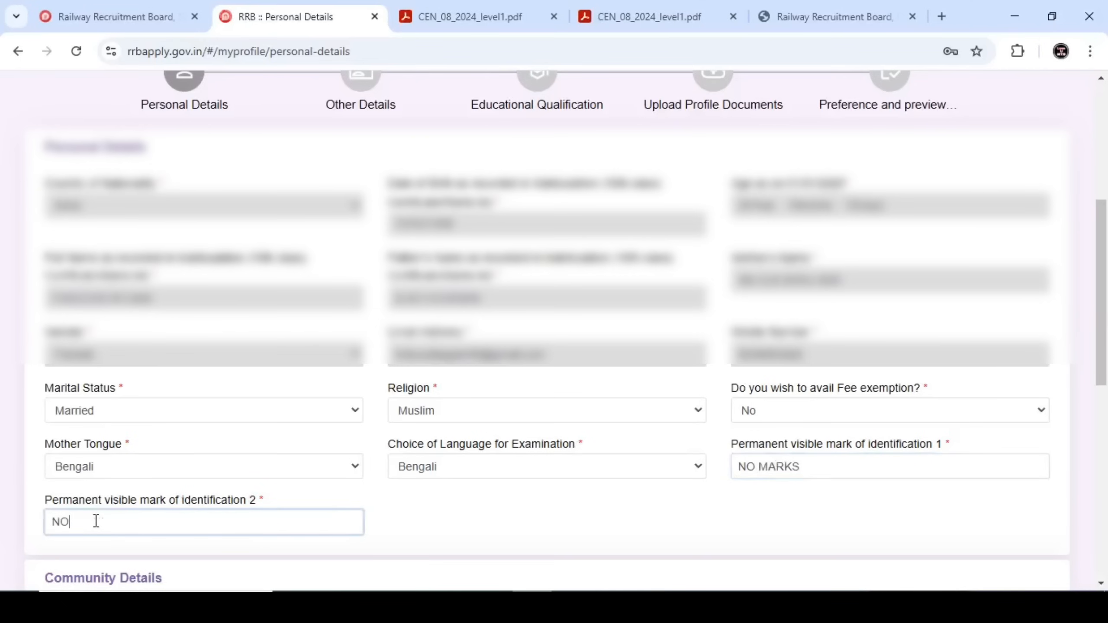
{"action": "type", "text": " MARKS"}
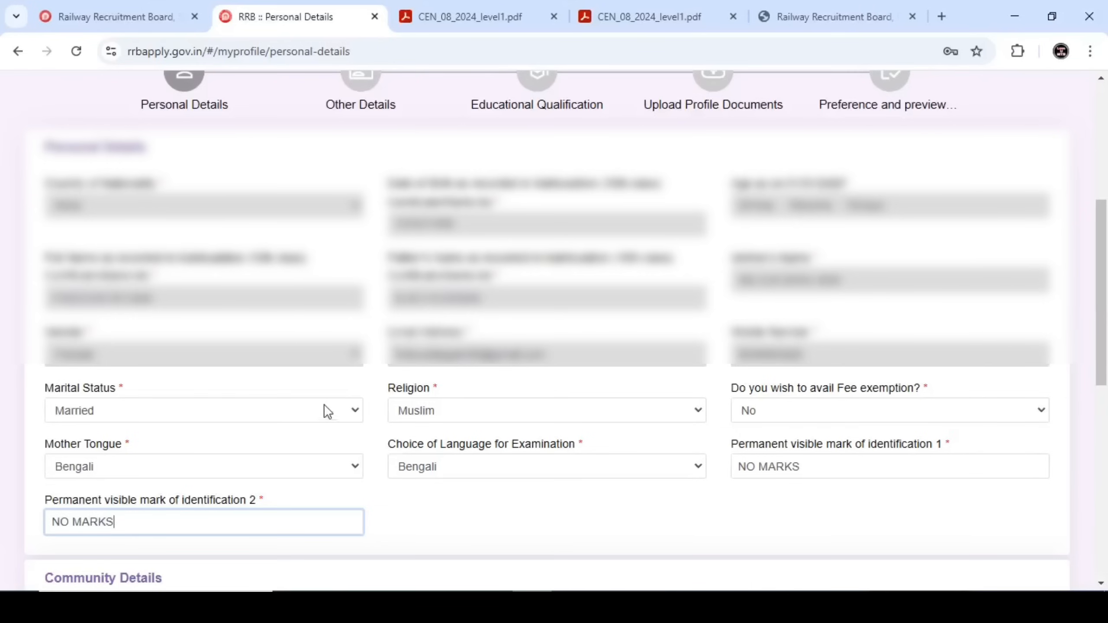
{"action": "left_click", "coordinate": [429, 524]}
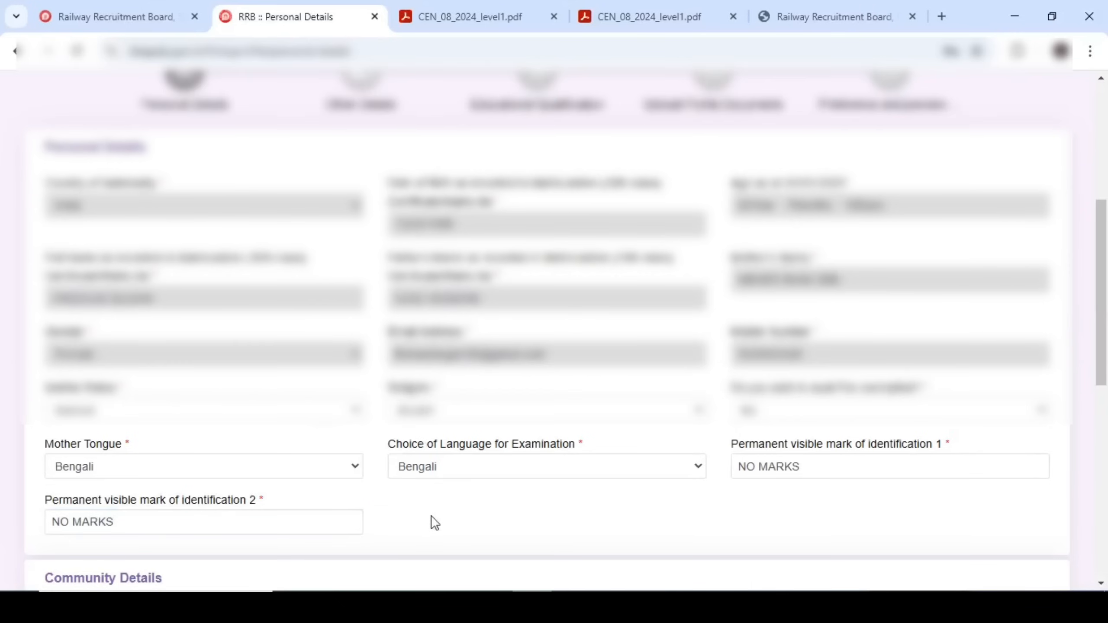
Step: Set community to UR (Unreserved) and present address state WEST BENGAL, district Cooch Behar
{"action": "scroll", "coordinate": [408, 473], "scroll_direction": "down", "scroll_amount": 10}
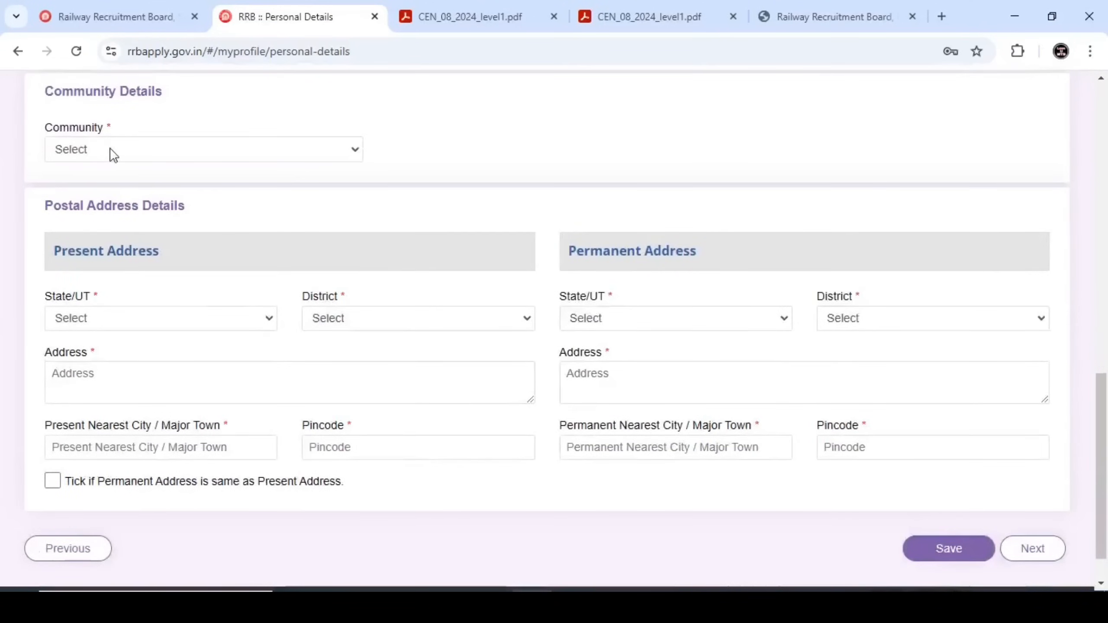
{"action": "left_click", "coordinate": [112, 152]}
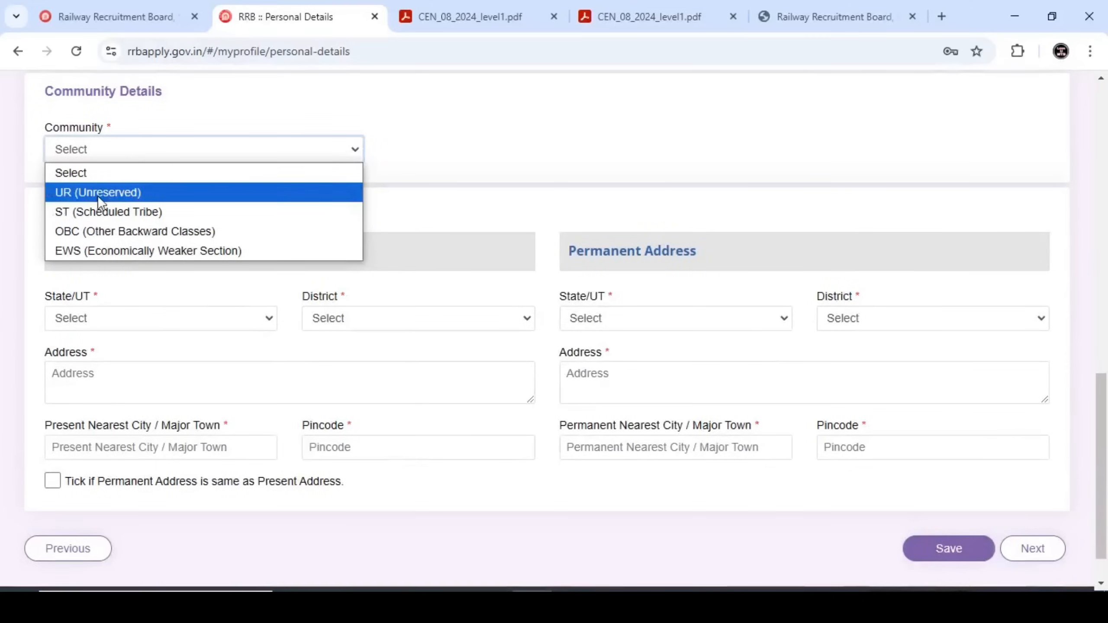
{"action": "left_click", "coordinate": [166, 231]}
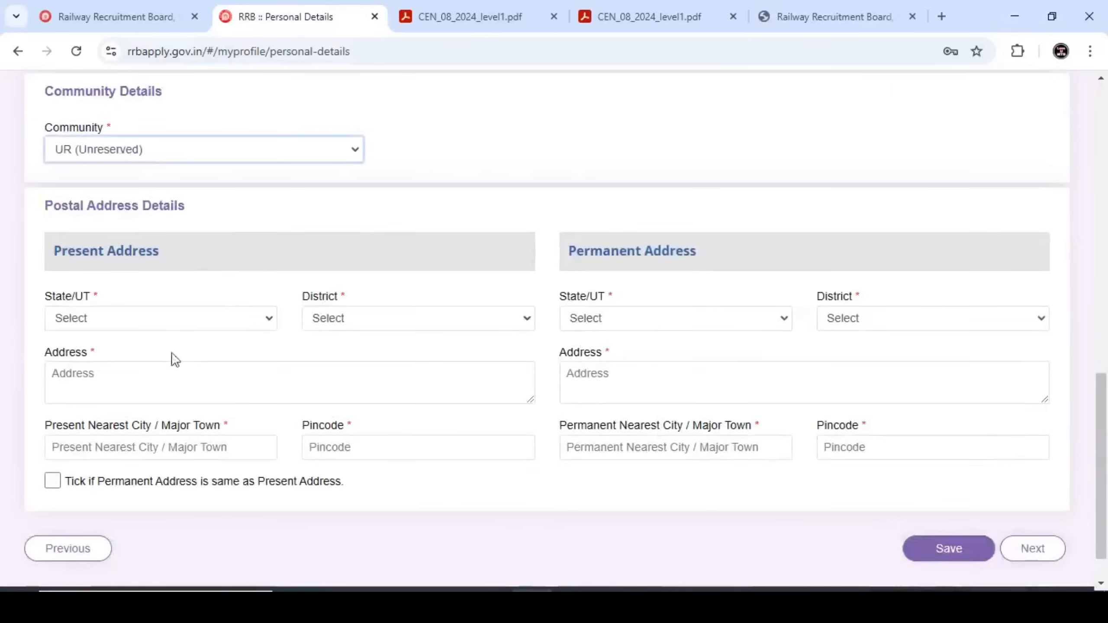
{"action": "left_click", "coordinate": [227, 323]}
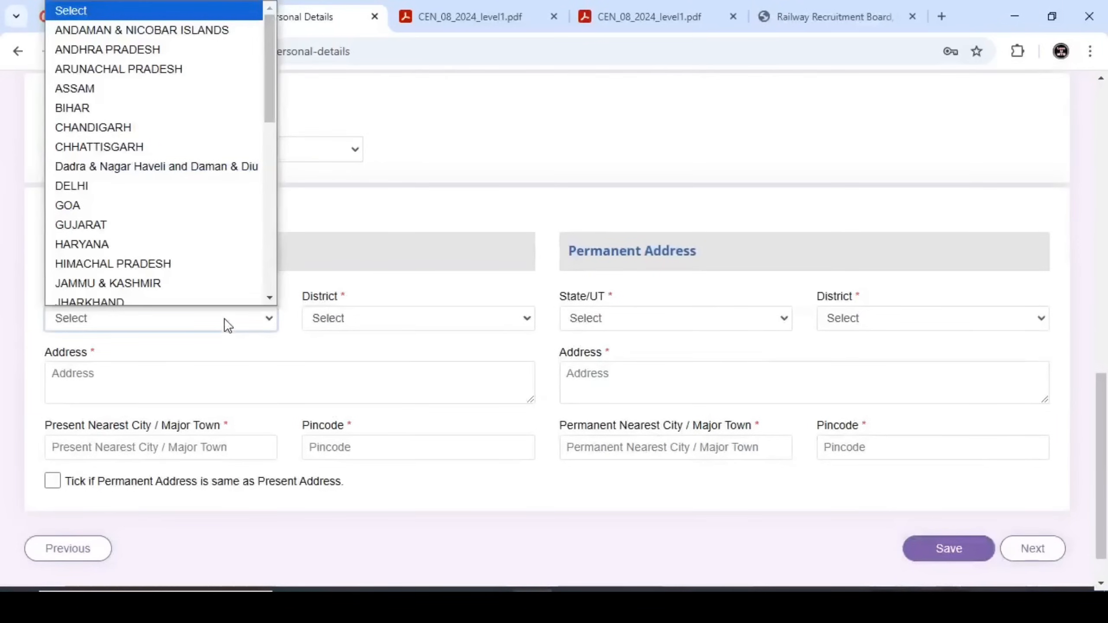
{"action": "left_click", "coordinate": [432, 205]}
{"action": "scroll", "coordinate": [407, 241], "scroll_direction": "up", "scroll_amount": 2}
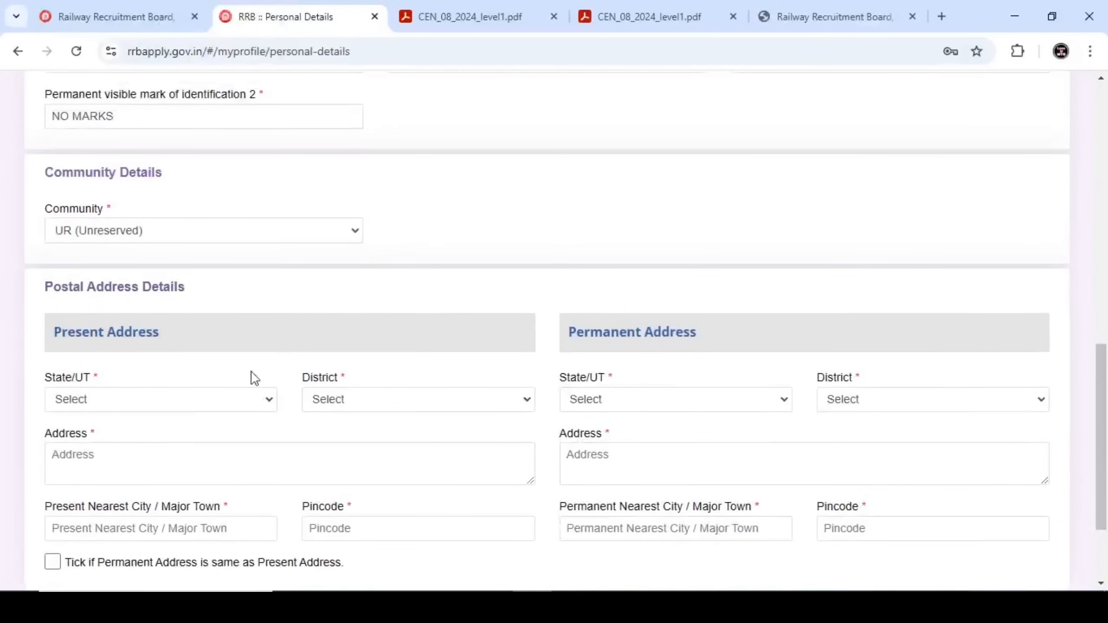
{"action": "left_click", "coordinate": [184, 400]}
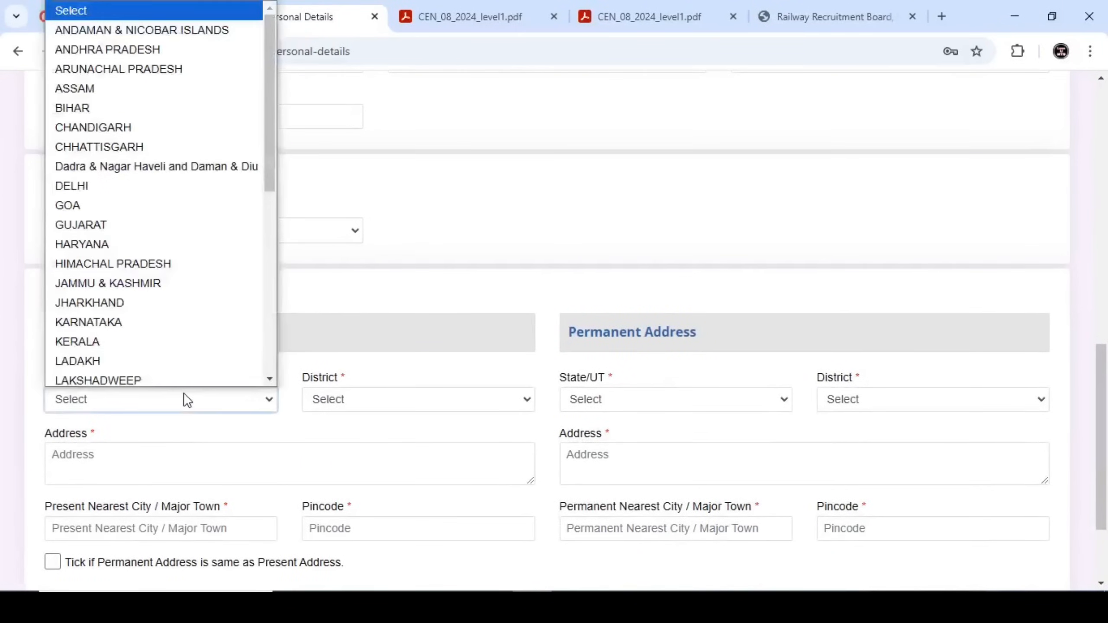
{"action": "scroll", "coordinate": [153, 297], "scroll_direction": "down", "scroll_amount": 8}
{"action": "left_click", "coordinate": [117, 380]}
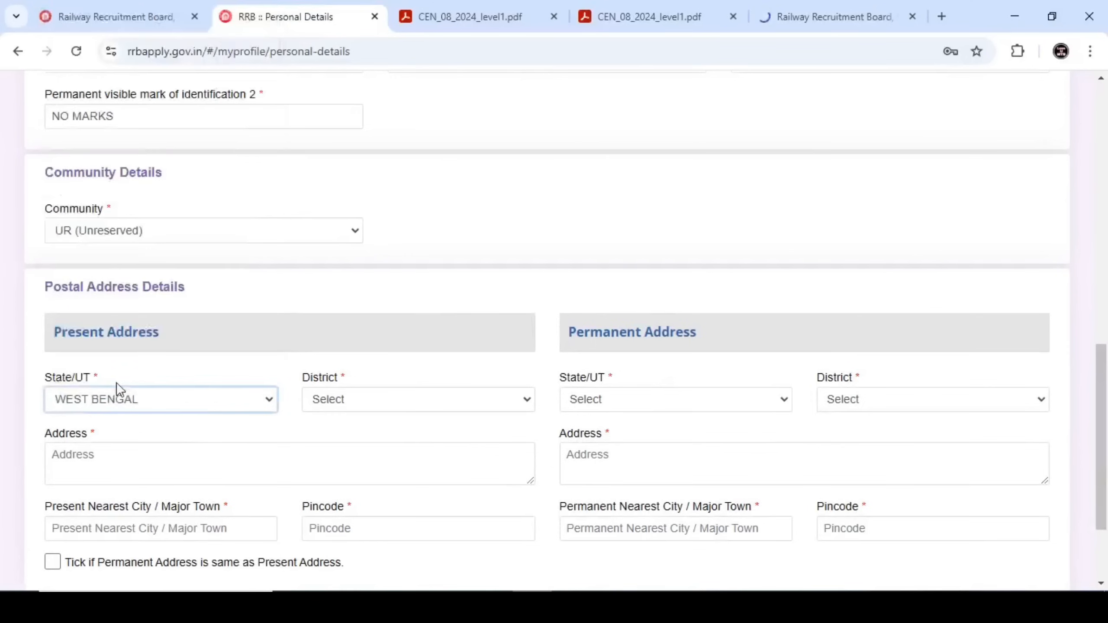
{"action": "left_click", "coordinate": [365, 401]}
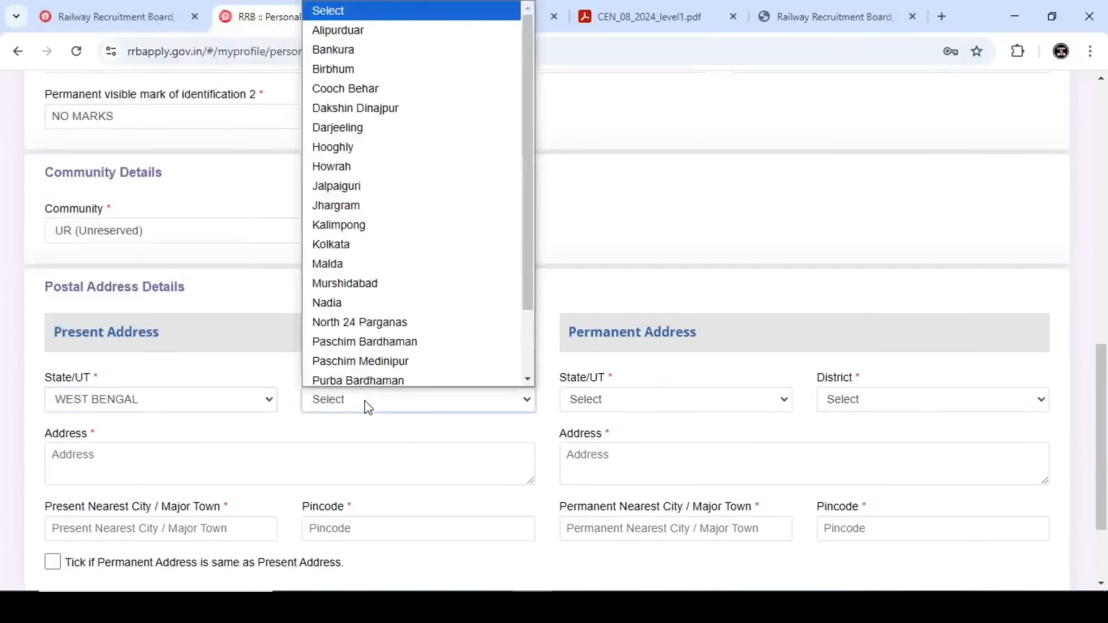
{"action": "left_click", "coordinate": [378, 86]}
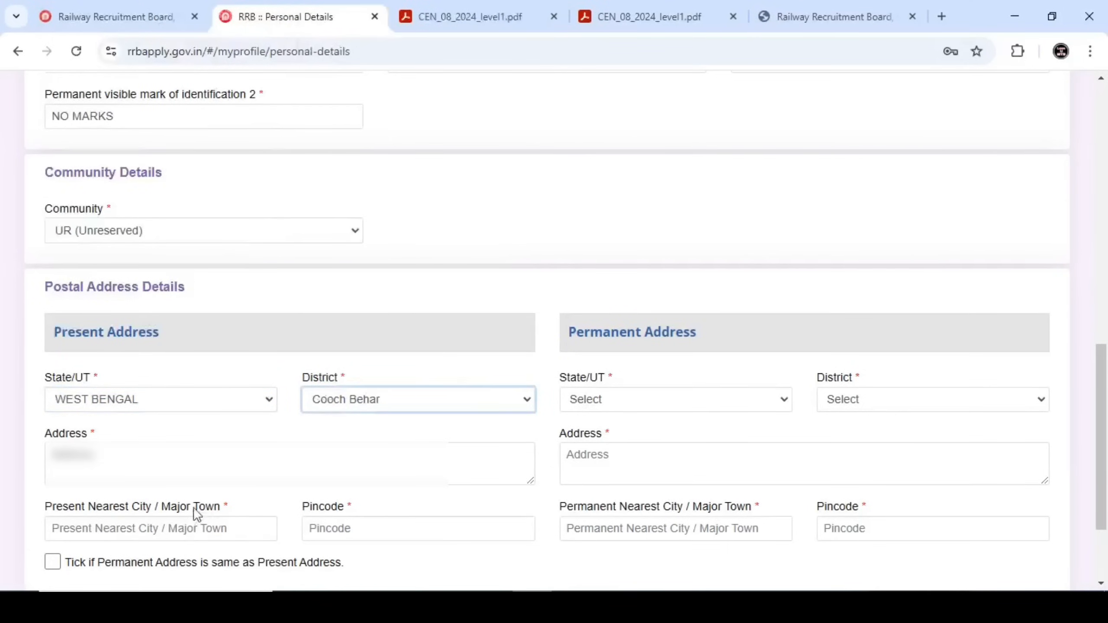
Step: Autofill the present street address, then enter city Mhatabhan and pincode 736146
{"action": "left_click", "coordinate": [116, 454]}
{"action": "left_click", "coordinate": [203, 519]}
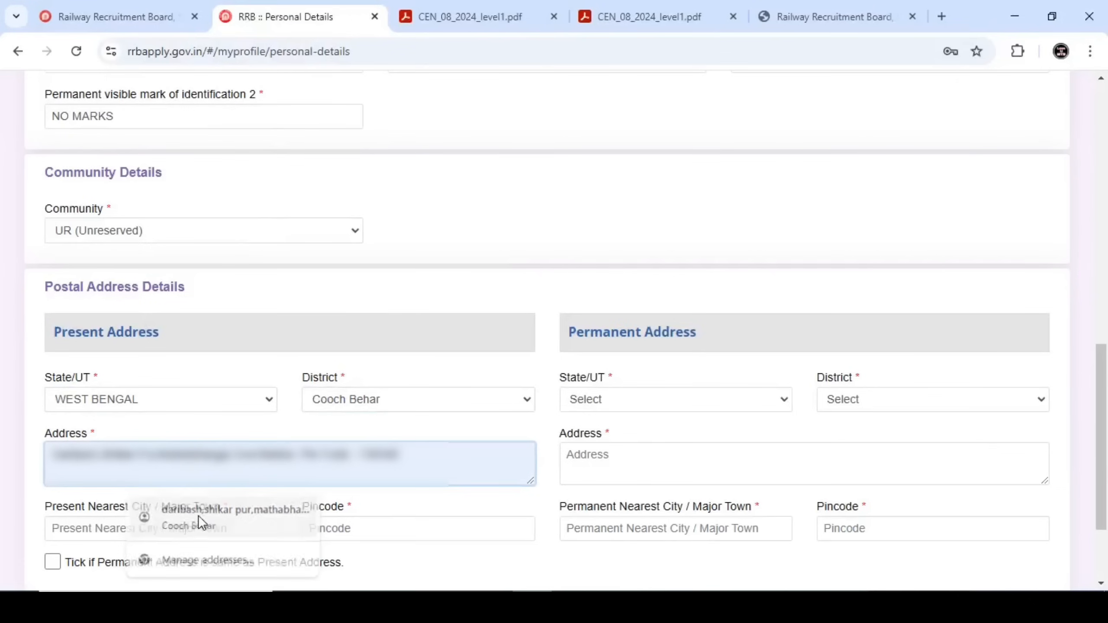
{"action": "left_click", "coordinate": [56, 475]}
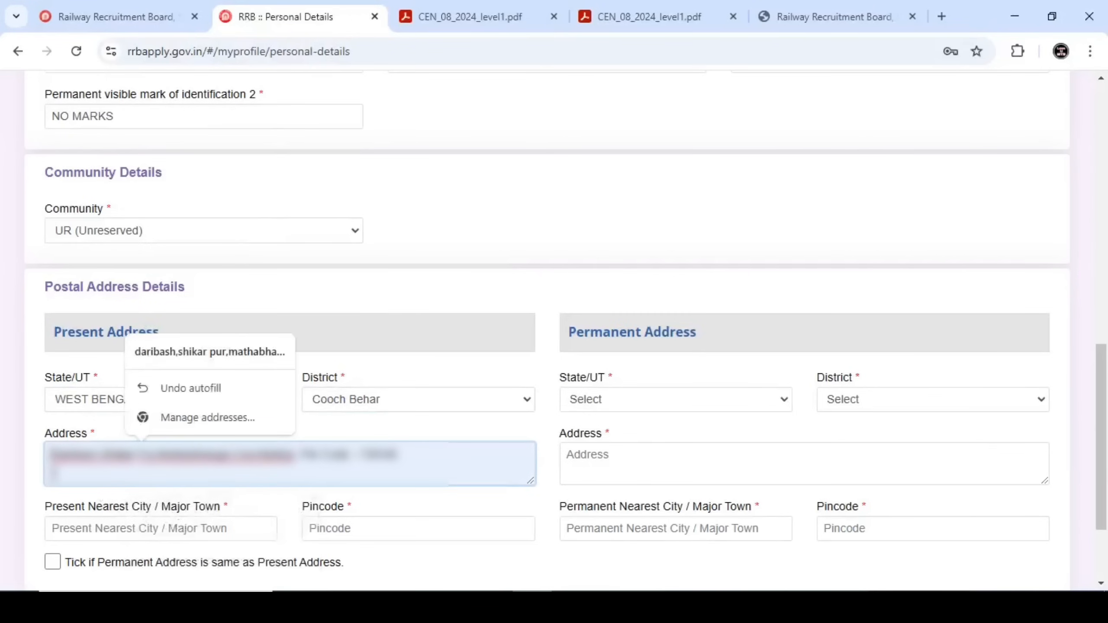
{"action": "type", "text": "V"}
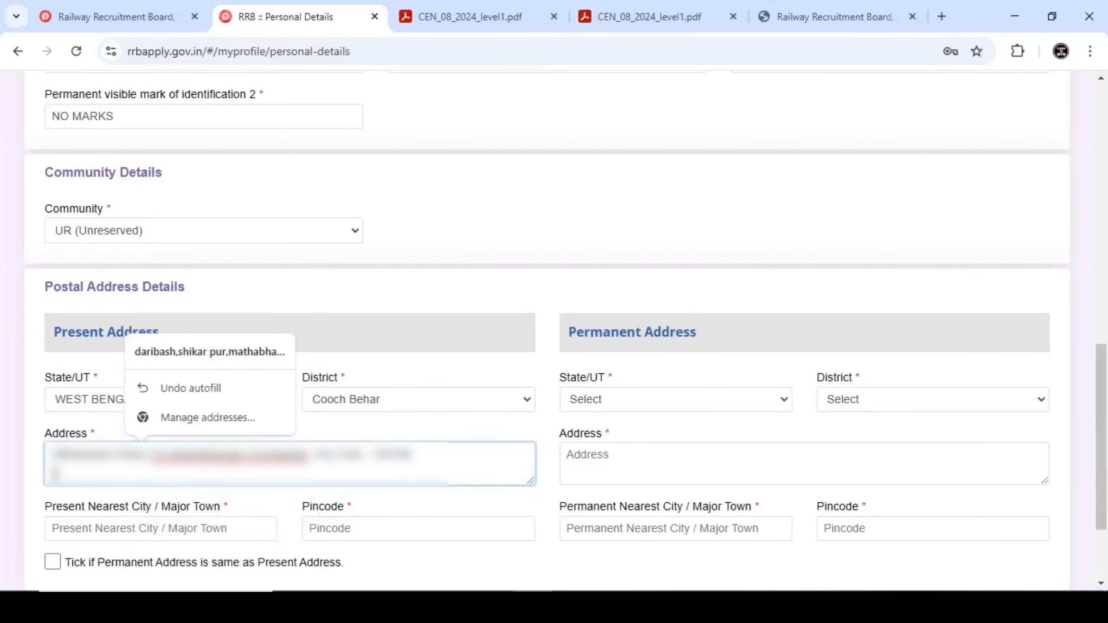
{"action": "type", "text": "il"}
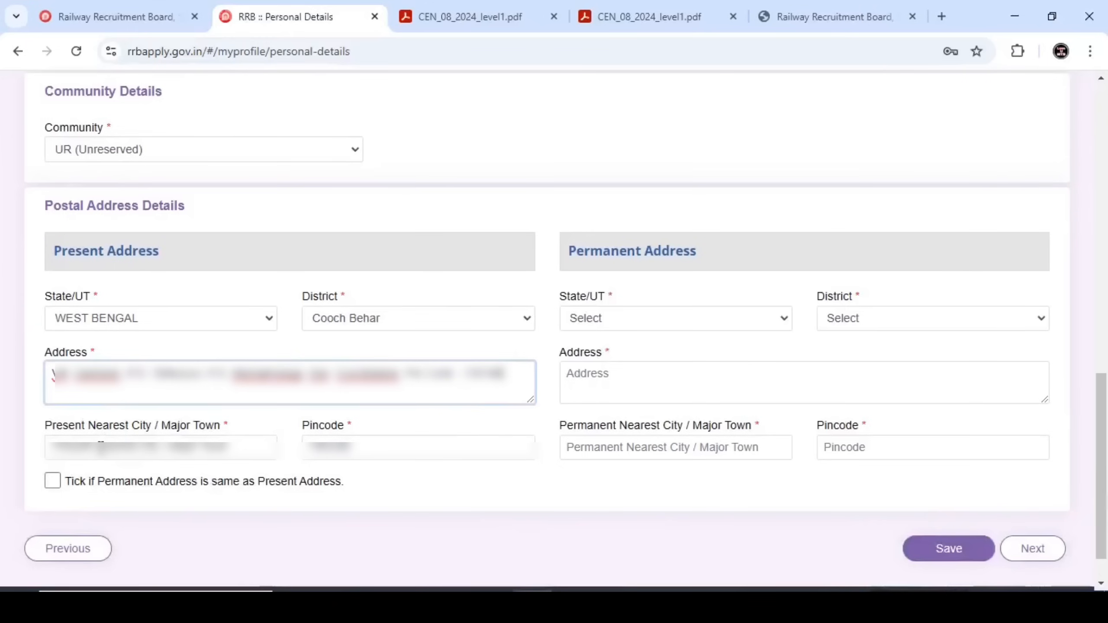
{"action": "left_click", "coordinate": [101, 449]}
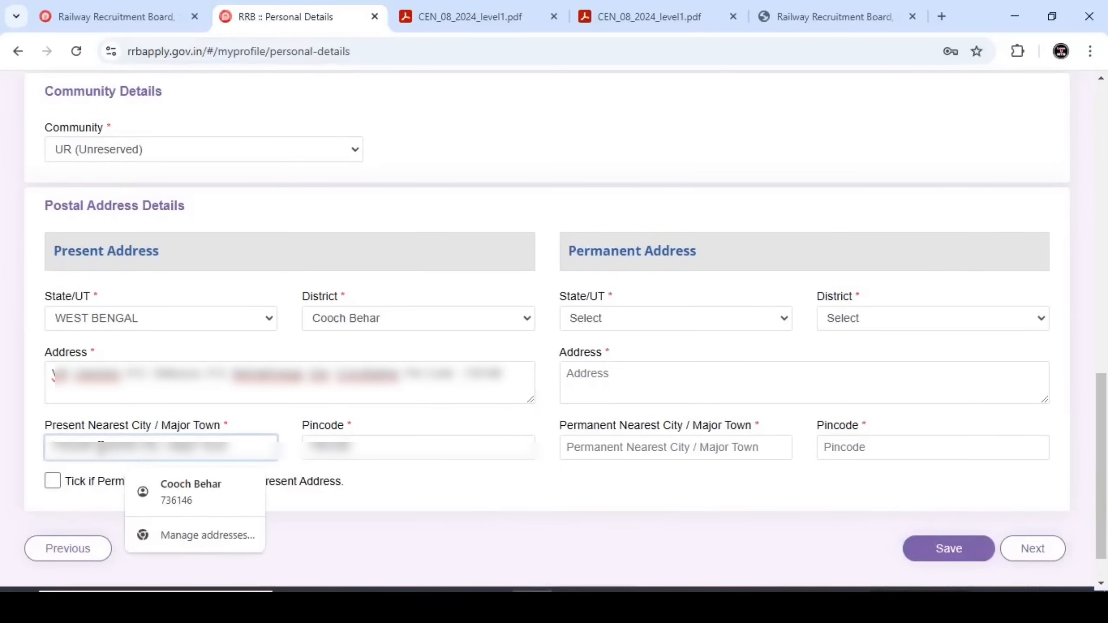
{"action": "type", "text": "M"}
{"action": "type", "text": "hat"}
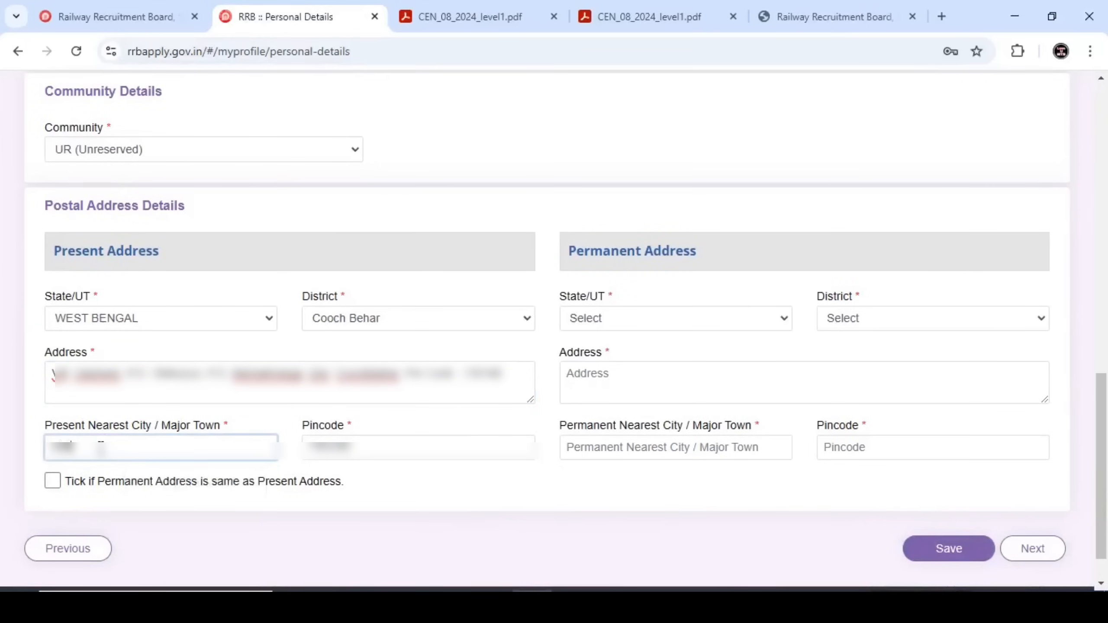
{"action": "type", "text": "abhan"}
{"action": "left_click", "coordinate": [340, 452]}
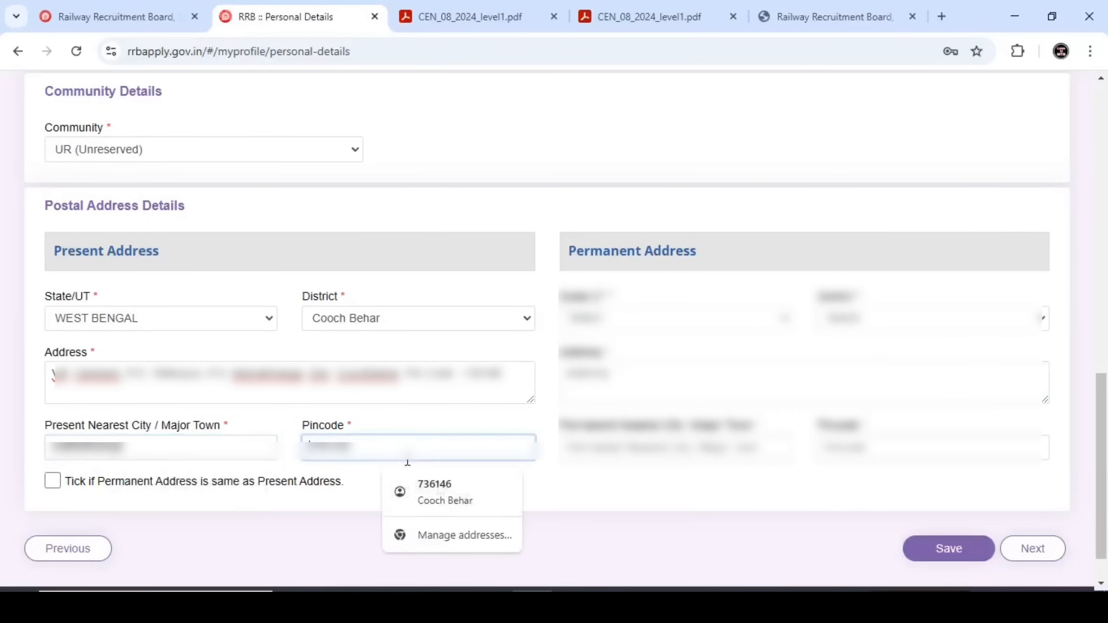
{"action": "type", "text": "736146"}
{"action": "left_click", "coordinate": [268, 416]}
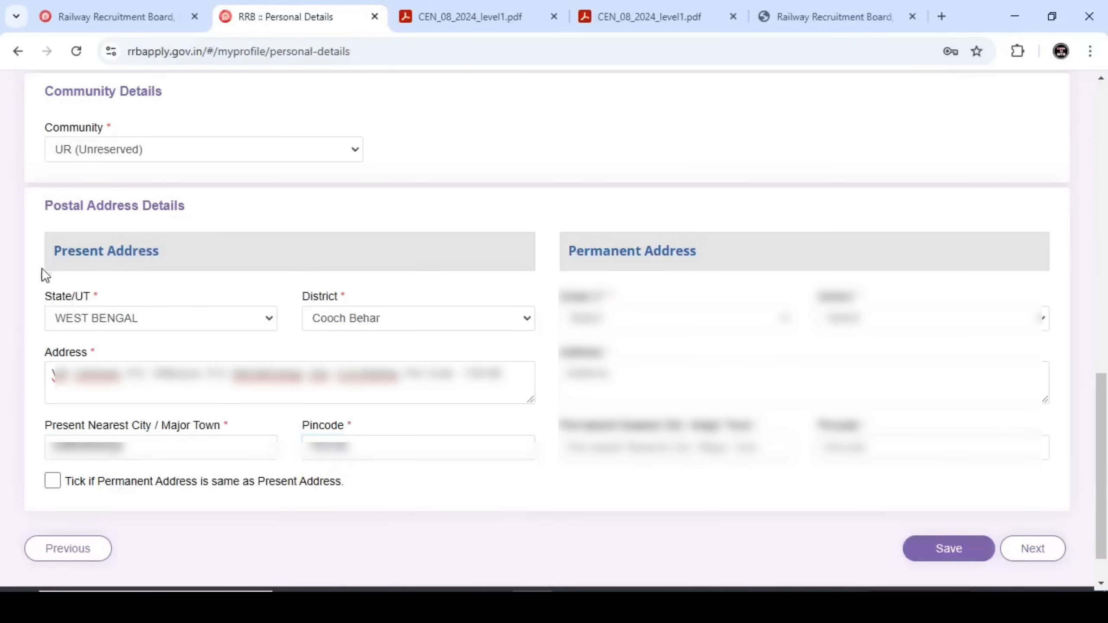
{"action": "left_click_drag", "start_coordinate": [66, 257], "coordinate": [163, 258]}
Step: Tick 'Permanent Address is same as Present Address' and save the Personal Details
{"action": "left_click", "coordinate": [165, 256]}
{"action": "left_click_drag", "start_coordinate": [564, 251], "coordinate": [708, 272]}
{"action": "left_click", "coordinate": [687, 258]}
{"action": "left_click_drag", "start_coordinate": [119, 264], "coordinate": [56, 265]}
{"action": "left_click", "coordinate": [57, 265]}
{"action": "left_click", "coordinate": [52, 481]}
{"action": "left_click", "coordinate": [53, 480]}
{"action": "left_click", "coordinate": [53, 480]}
{"action": "left_click", "coordinate": [53, 480]}
{"action": "left_click", "coordinate": [53, 480]}
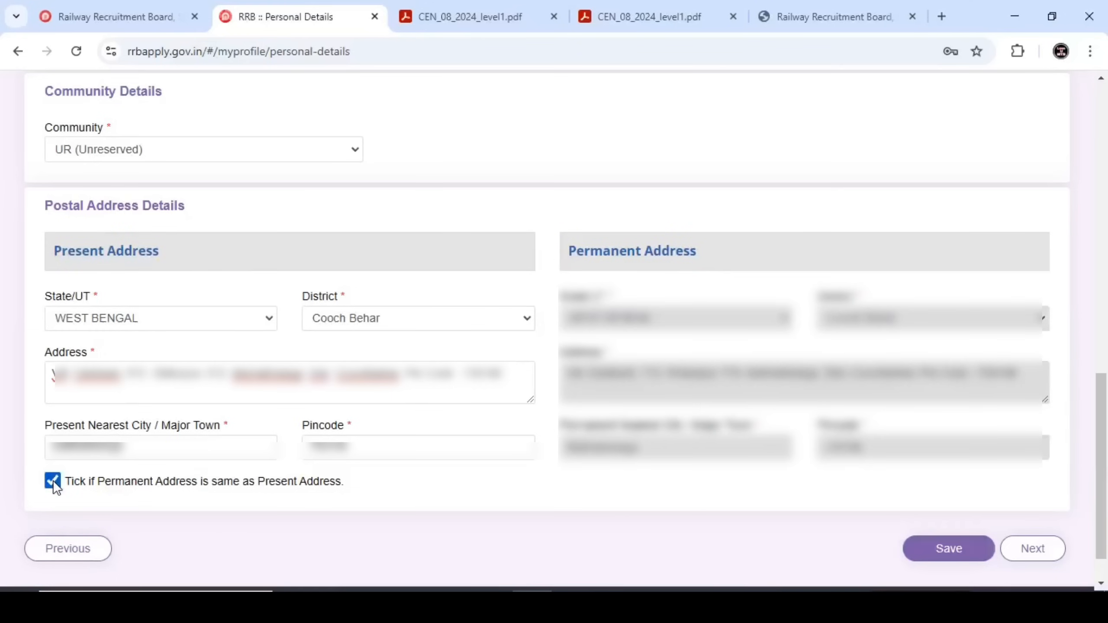
{"action": "left_click", "coordinate": [53, 480]}
{"action": "left_click", "coordinate": [55, 479]}
{"action": "left_click", "coordinate": [56, 478]}
{"action": "left_click", "coordinate": [55, 478]}
{"action": "left_click", "coordinate": [55, 478]}
{"action": "left_click", "coordinate": [56, 478]}
{"action": "left_click", "coordinate": [55, 478]}
{"action": "left_click", "coordinate": [56, 478]}
{"action": "left_click", "coordinate": [56, 478]}
{"action": "left_click", "coordinate": [56, 478]}
{"action": "left_click", "coordinate": [55, 477]}
{"action": "left_click", "coordinate": [56, 477]}
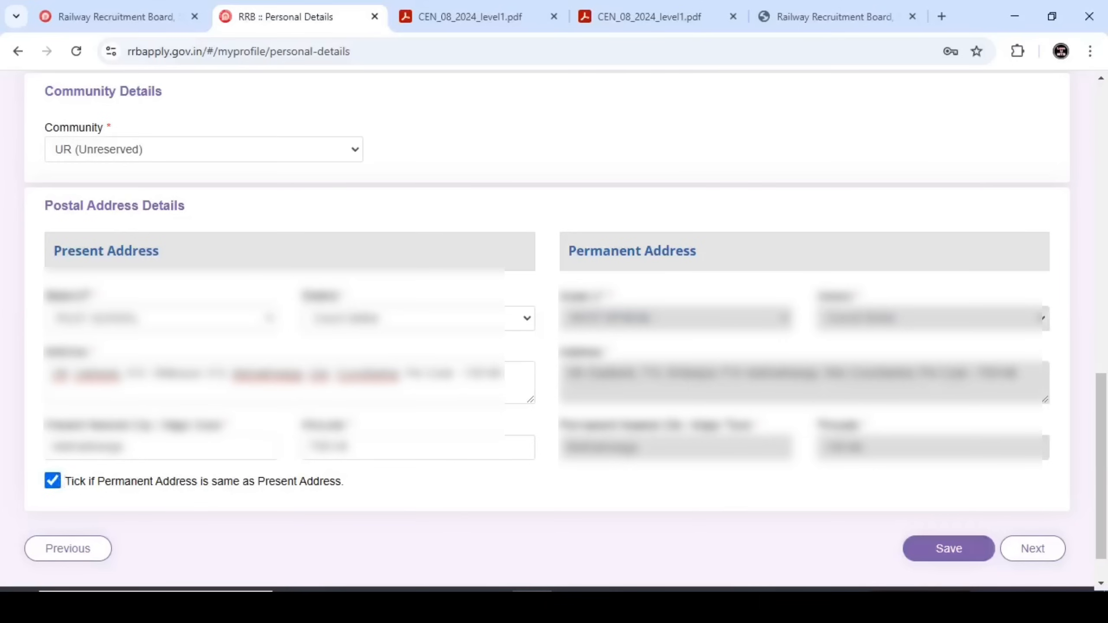
{"action": "left_click", "coordinate": [951, 552]}
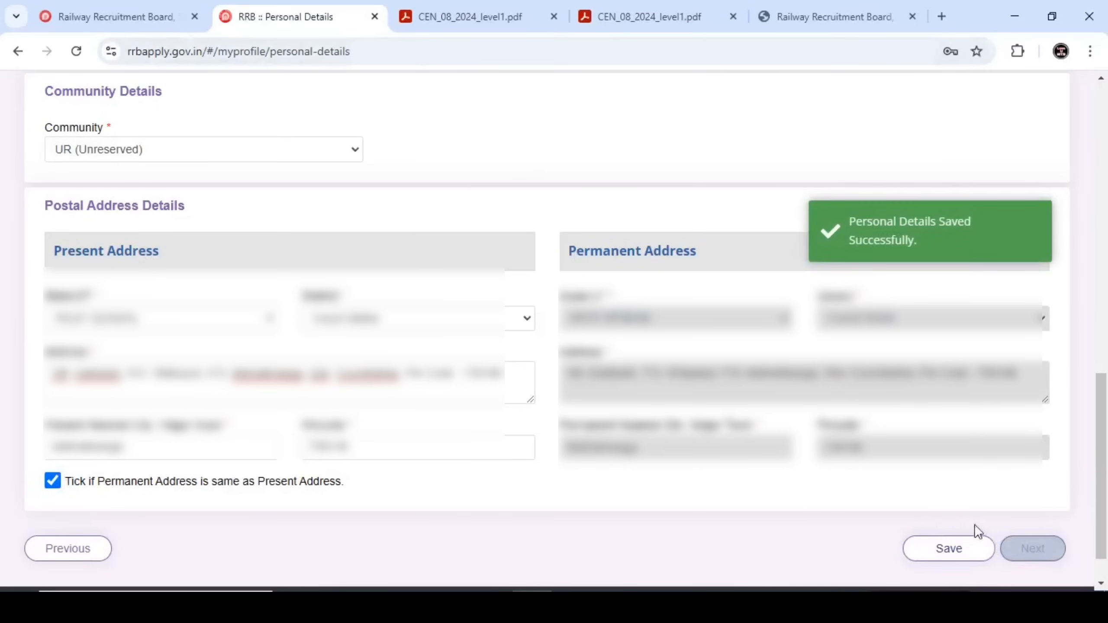
Step: Go to Other Details and answer Yes to 'Are you an Ex-Serviceman?'
{"action": "left_click", "coordinate": [1043, 551]}
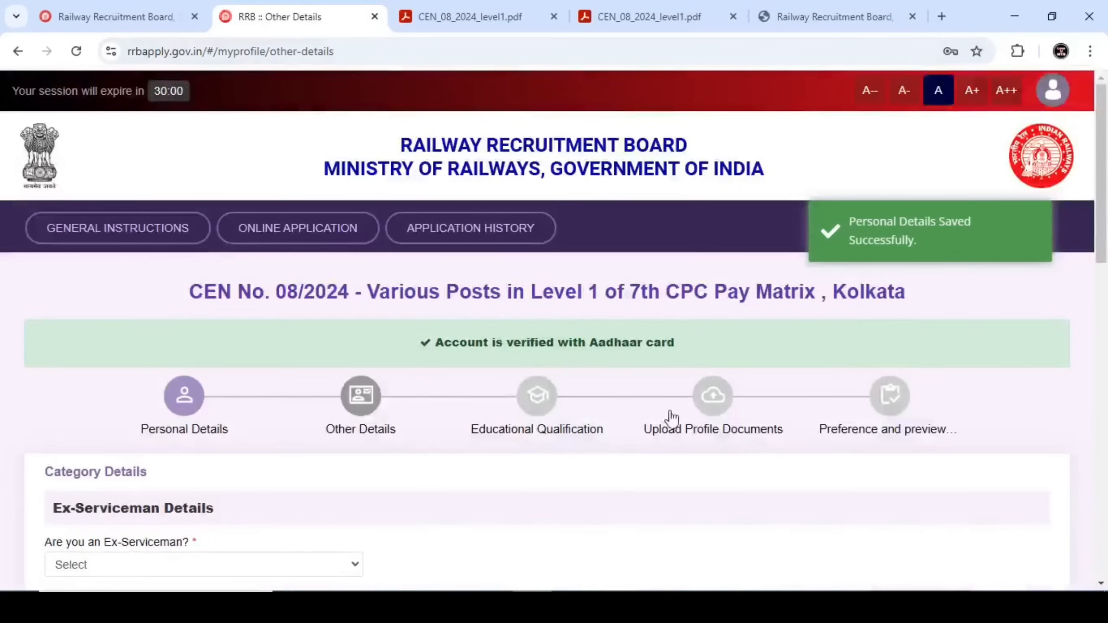
{"action": "scroll", "coordinate": [502, 354], "scroll_direction": "down", "scroll_amount": 2}
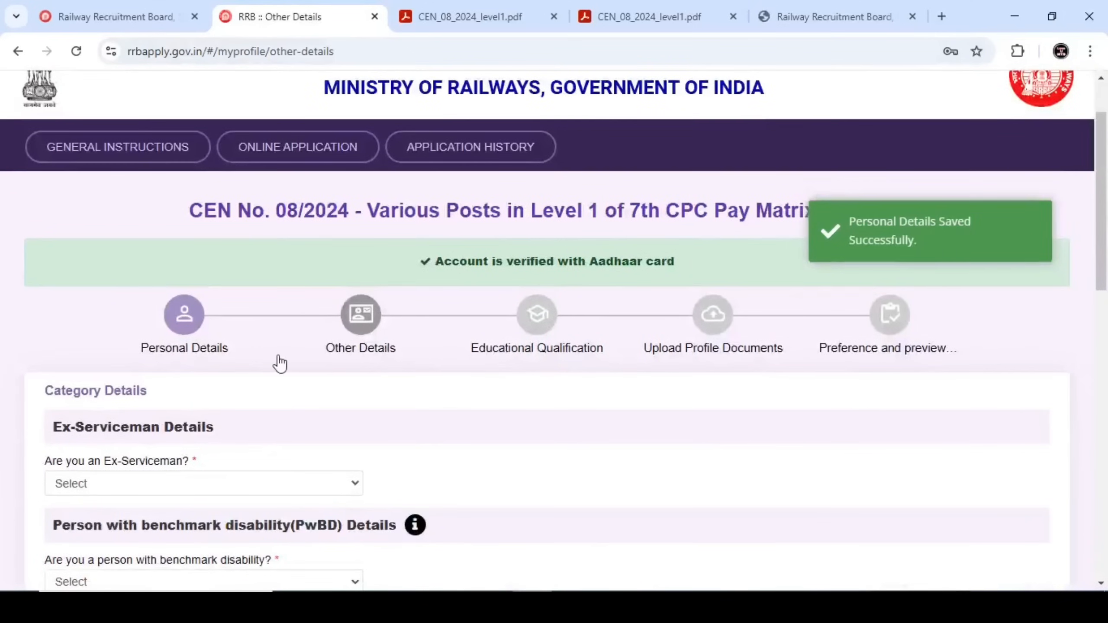
{"action": "scroll", "coordinate": [260, 366], "scroll_direction": "down", "scroll_amount": 2}
{"action": "scroll", "coordinate": [81, 362], "scroll_direction": "down", "scroll_amount": 2}
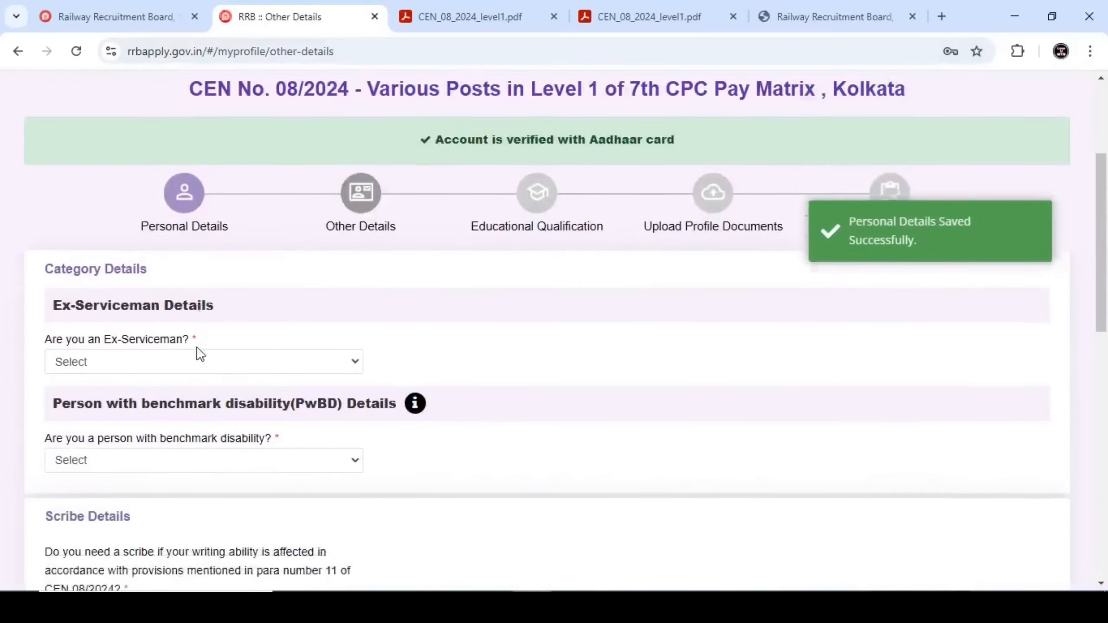
{"action": "left_click_drag", "start_coordinate": [48, 266], "coordinate": [222, 269]}
{"action": "left_click", "coordinate": [48, 300]}
{"action": "left_click_drag", "start_coordinate": [47, 299], "coordinate": [190, 300]}
{"action": "left_click", "coordinate": [200, 293]}
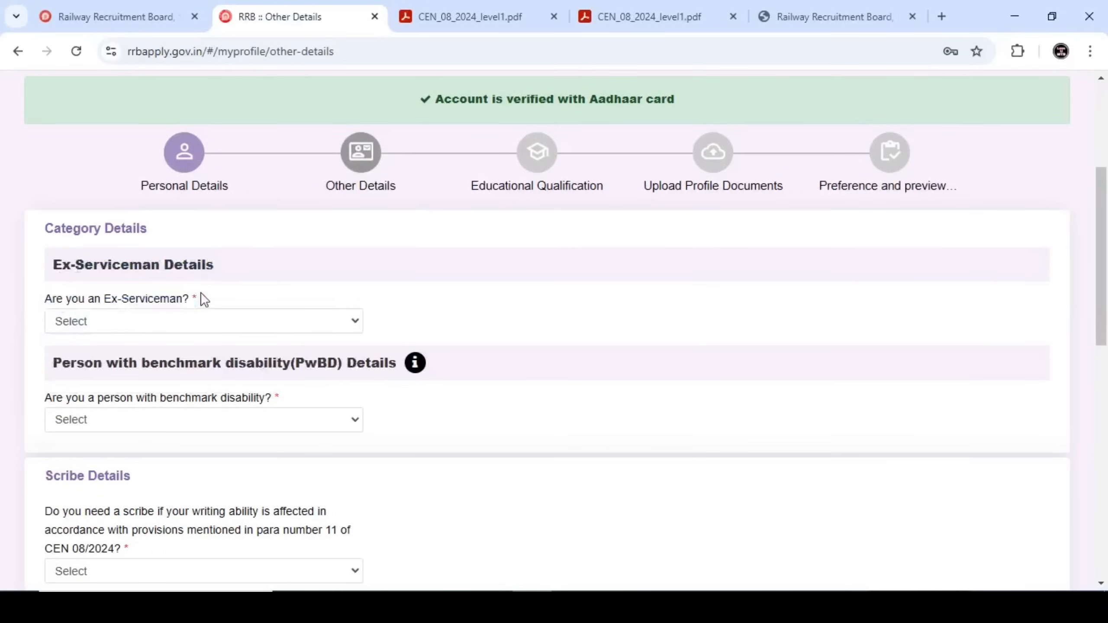
{"action": "left_click", "coordinate": [159, 316]}
{"action": "left_click", "coordinate": [122, 363]}
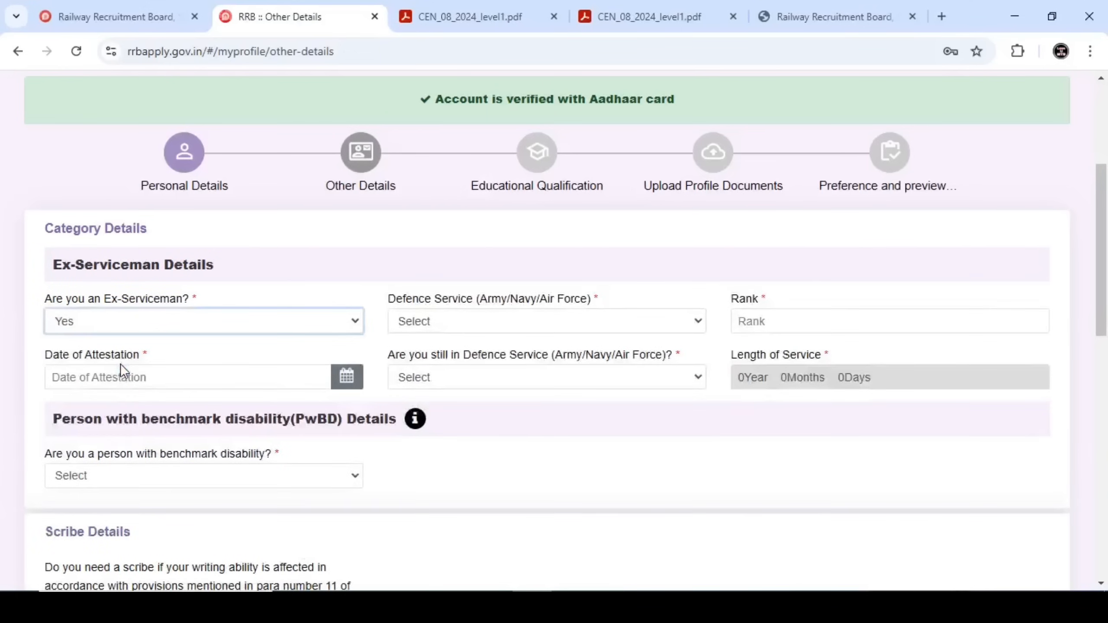
Step: Preview the defence fields with Army selected, then change the Ex-Serviceman answer to No
{"action": "left_click", "coordinate": [445, 317]}
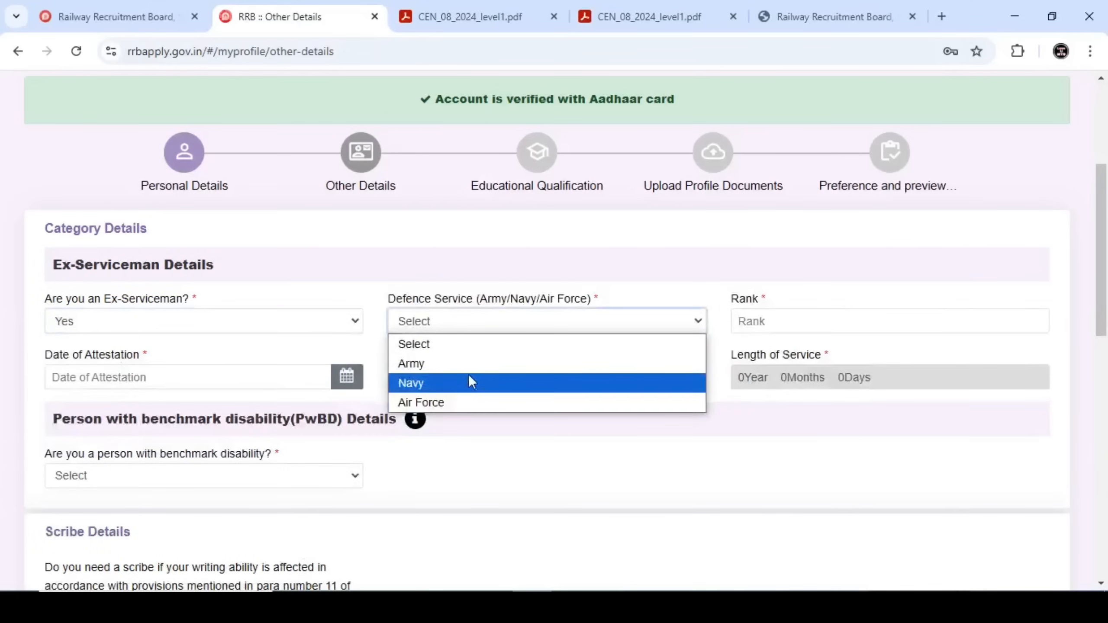
{"action": "left_click", "coordinate": [464, 363]}
{"action": "left_click", "coordinate": [749, 316]}
{"action": "left_click", "coordinate": [184, 377]}
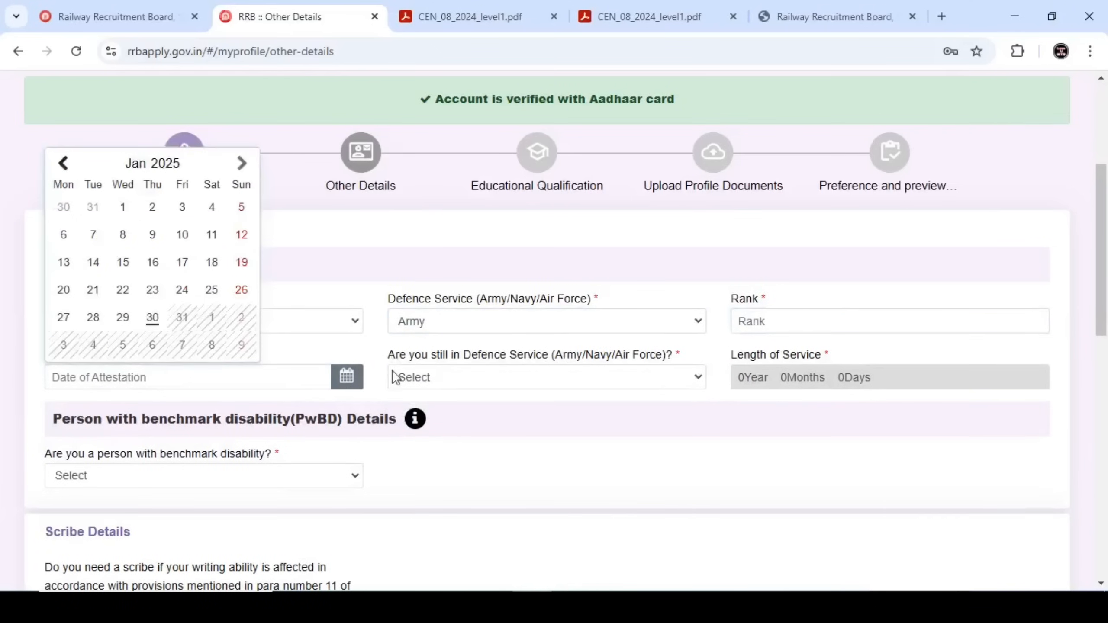
{"action": "left_click", "coordinate": [467, 376]}
{"action": "left_click", "coordinate": [192, 321]}
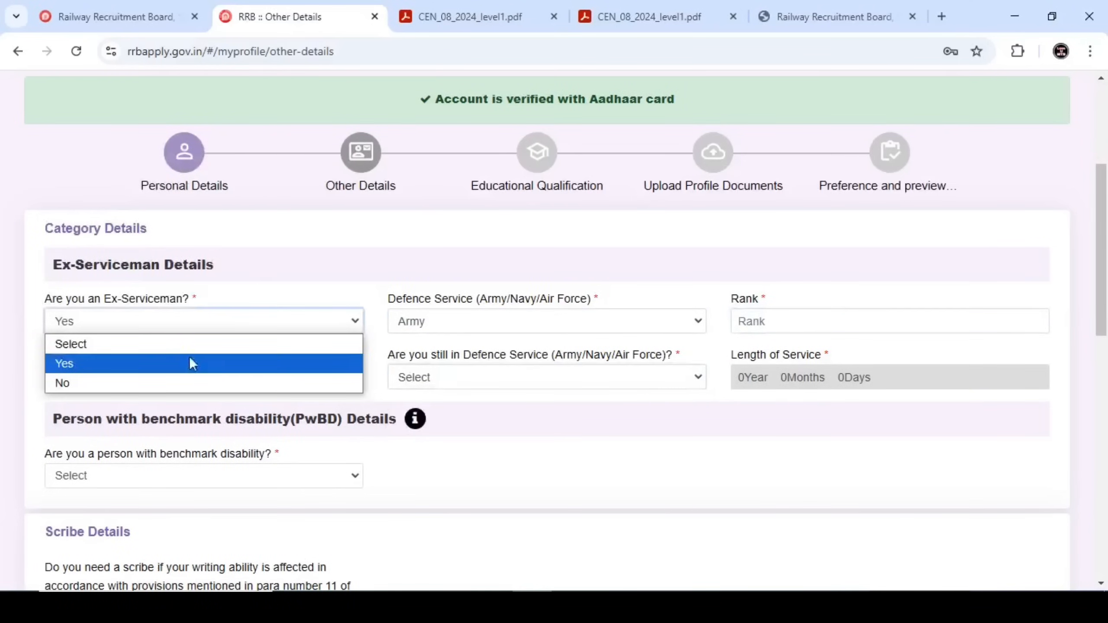
{"action": "left_click", "coordinate": [167, 379]}
{"action": "left_click_drag", "start_coordinate": [53, 363], "coordinate": [398, 365]}
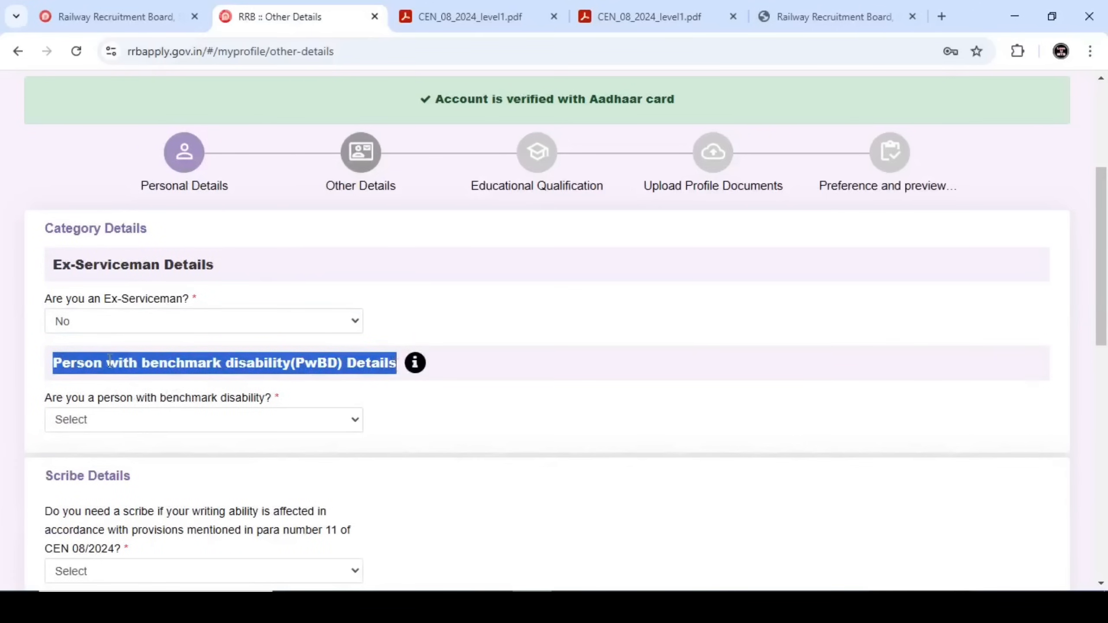
Step: Try Yes for benchmark disability to view category and nature fields, then set it to No
{"action": "left_click", "coordinate": [107, 404]}
{"action": "left_click", "coordinate": [126, 419]}
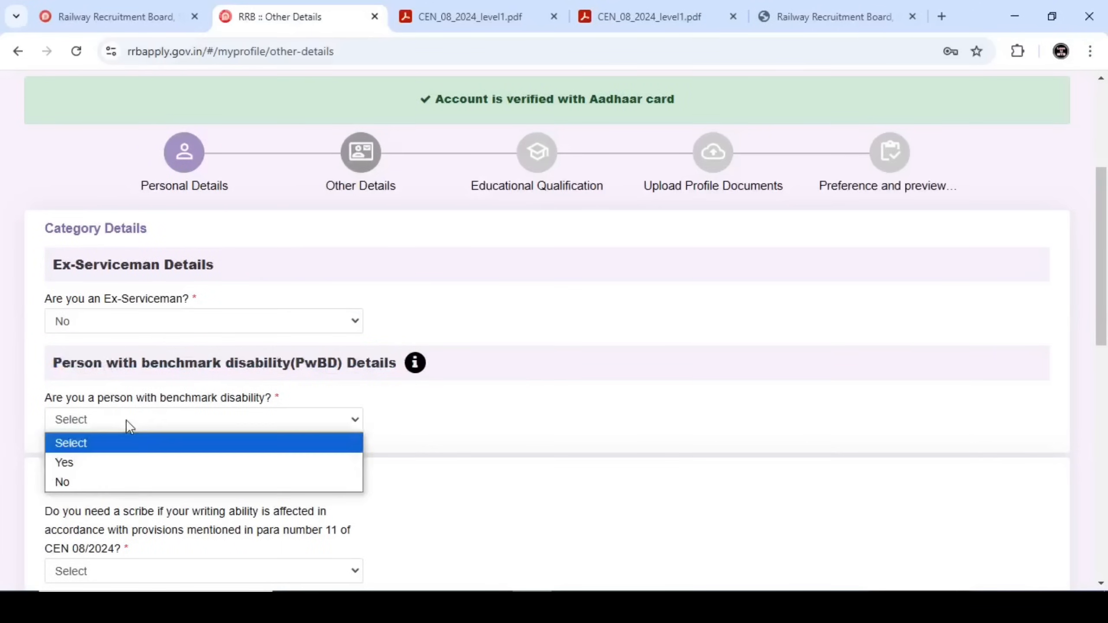
{"action": "left_click", "coordinate": [120, 465]}
{"action": "left_click", "coordinate": [449, 419]}
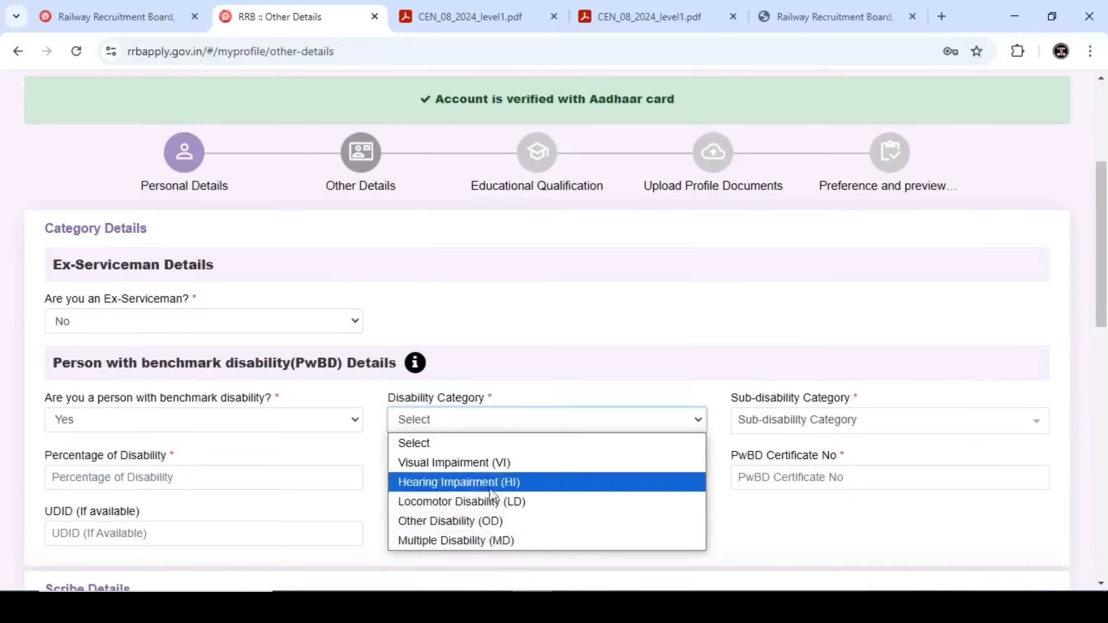
{"action": "left_click", "coordinate": [448, 418]}
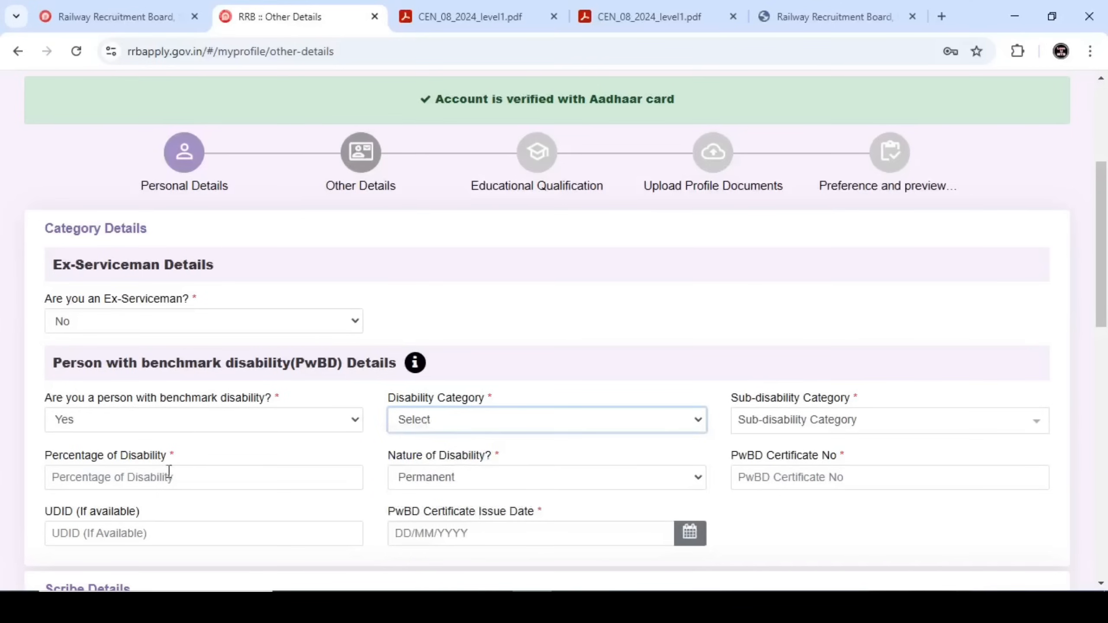
{"action": "left_click_drag", "start_coordinate": [45, 455], "coordinate": [485, 467]}
{"action": "left_click", "coordinate": [514, 477]}
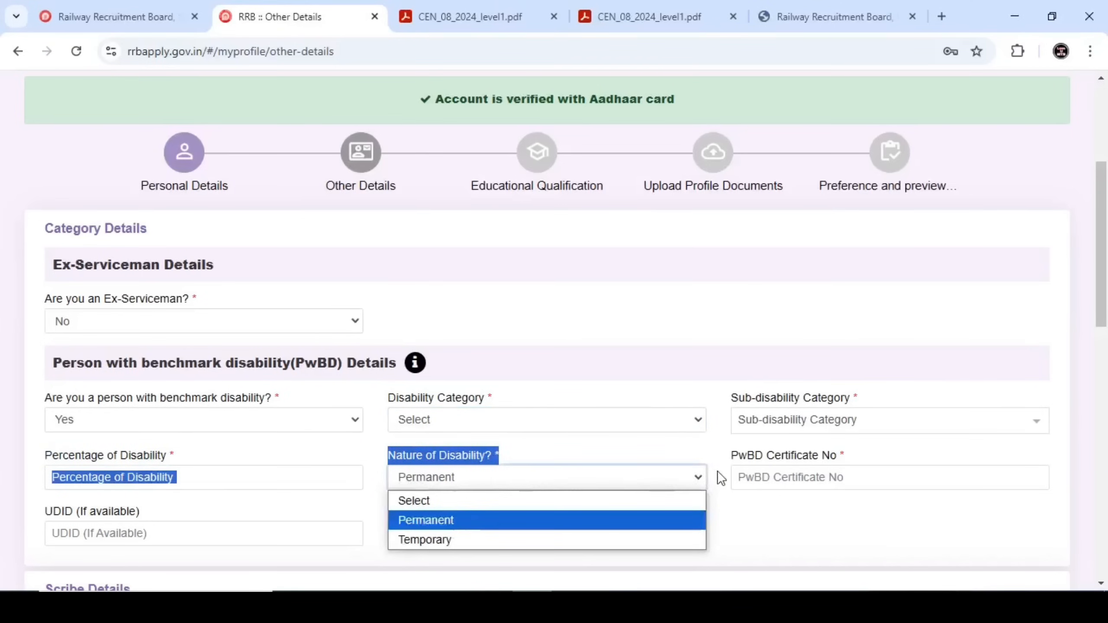
{"action": "left_click_drag", "start_coordinate": [748, 457], "coordinate": [755, 464]}
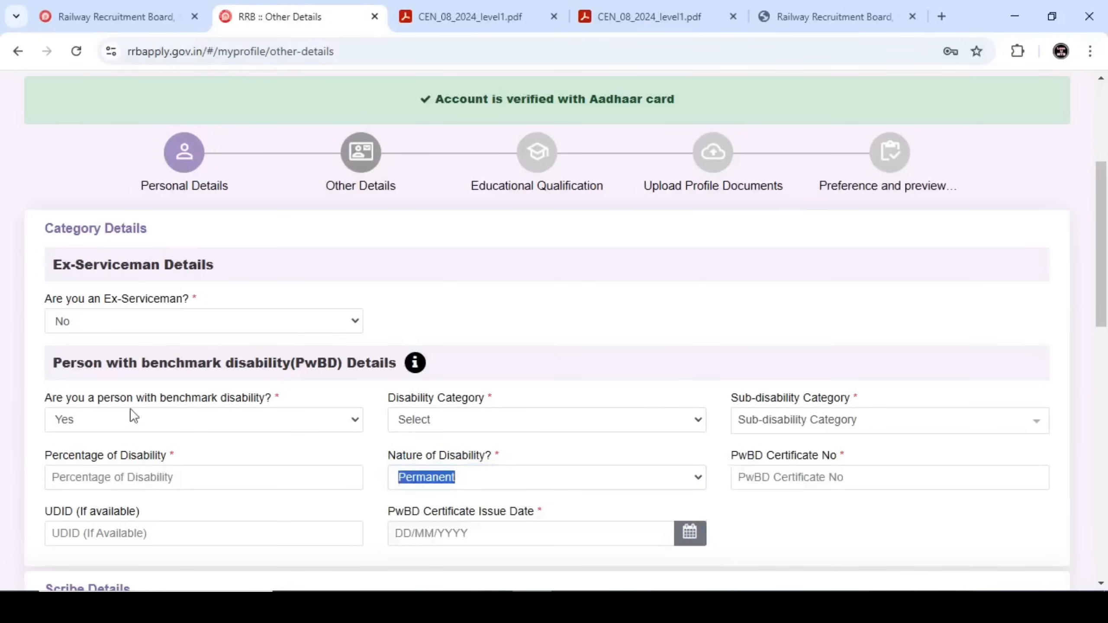
{"action": "left_click", "coordinate": [116, 420]}
{"action": "left_click", "coordinate": [90, 483]}
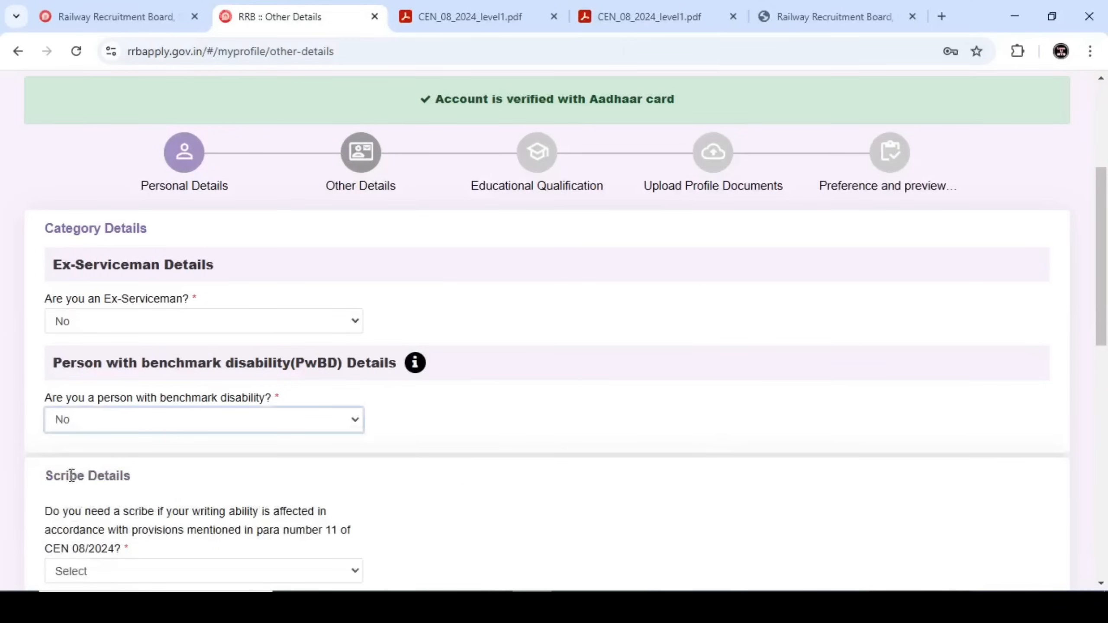
Step: Answer Yes to needing a scribe and accept the scribe qualification notice
{"action": "scroll", "coordinate": [166, 391], "scroll_direction": "down", "scroll_amount": 2}
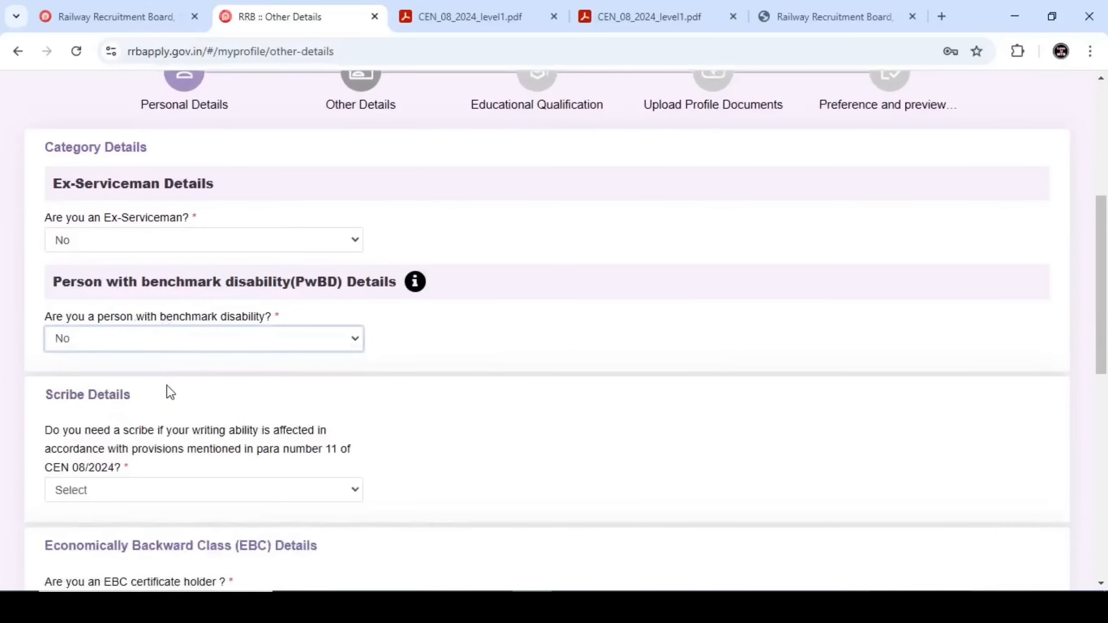
{"action": "scroll", "coordinate": [170, 400], "scroll_direction": "down", "scroll_amount": 2}
{"action": "left_click_drag", "start_coordinate": [45, 350], "coordinate": [148, 394]}
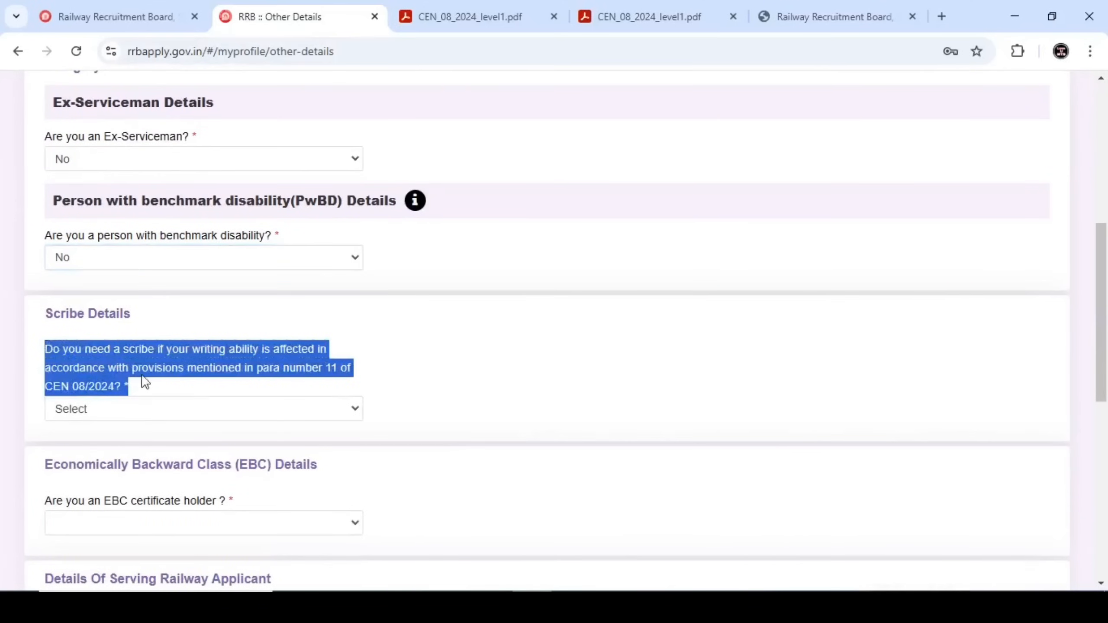
{"action": "left_click", "coordinate": [142, 378]}
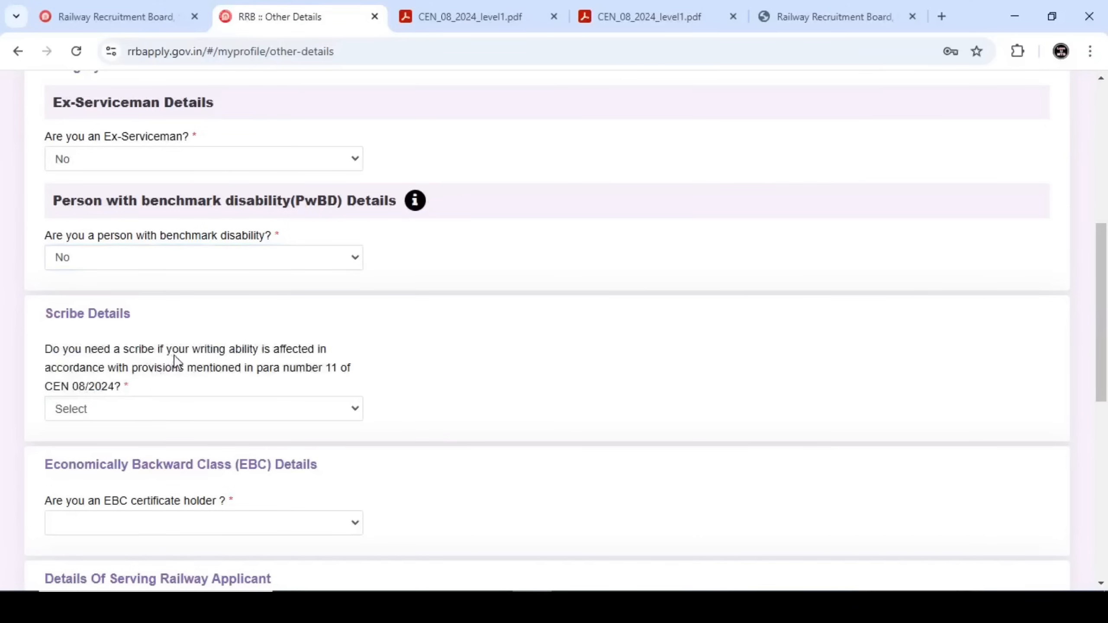
{"action": "left_click", "coordinate": [138, 410]}
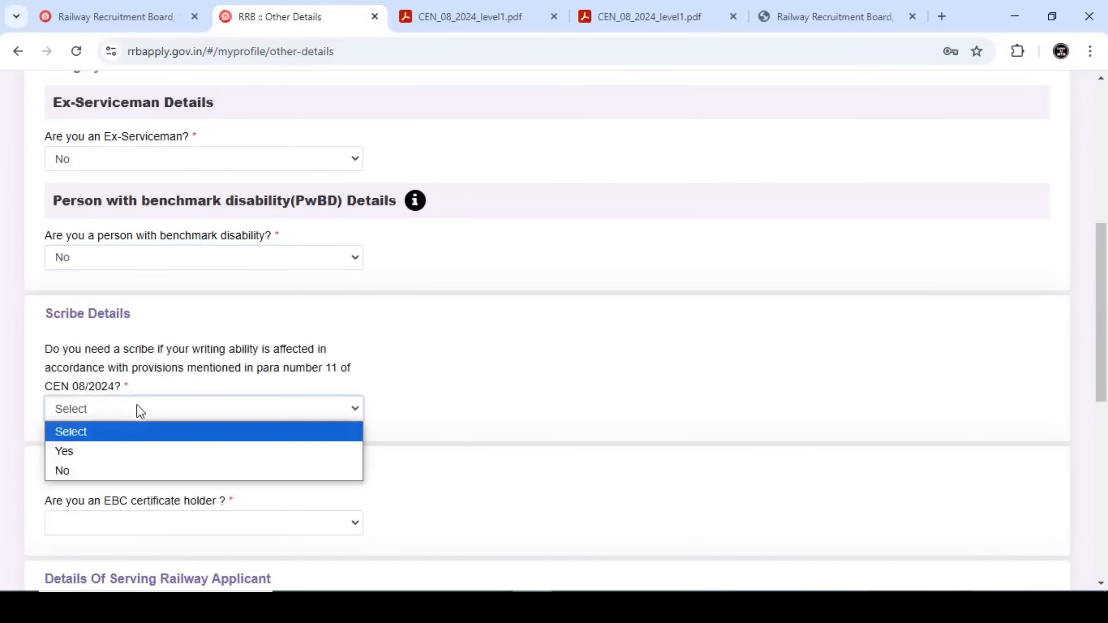
{"action": "left_click", "coordinate": [115, 450]}
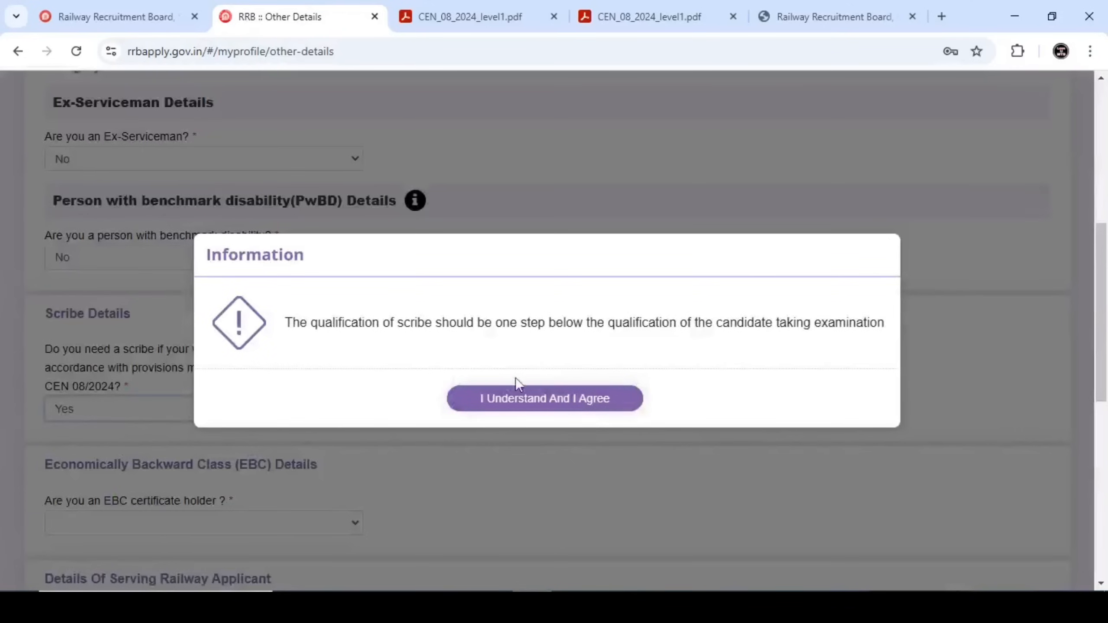
{"action": "left_click", "coordinate": [562, 408]}
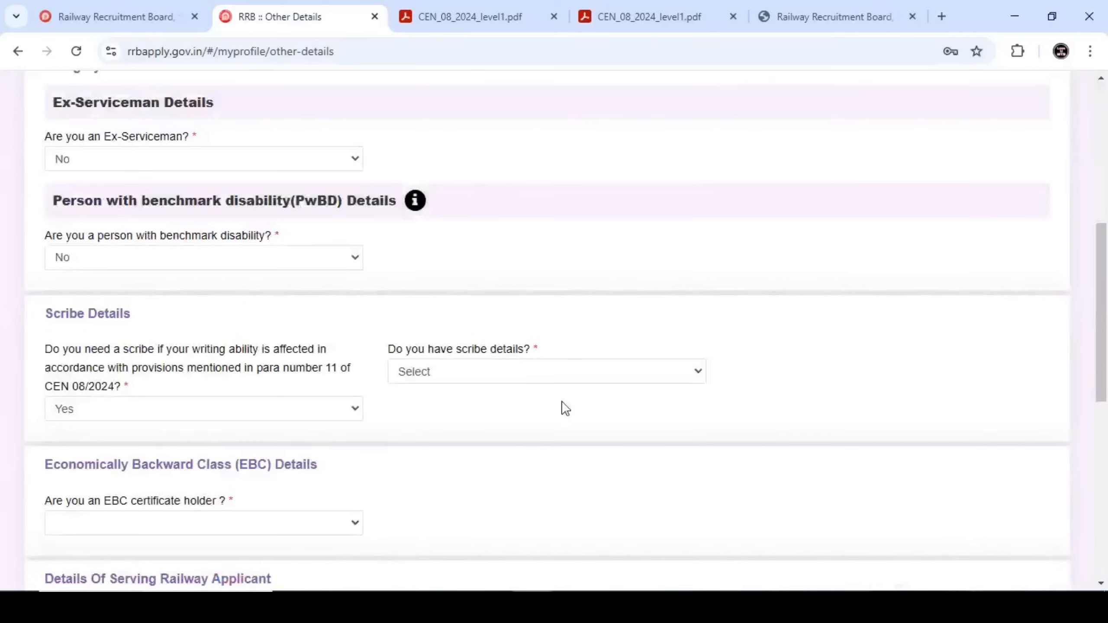
Step: Fill the scribe questions, dismiss the not-eligible notice, and change the scribe answer to No
{"action": "left_click", "coordinate": [493, 370]}
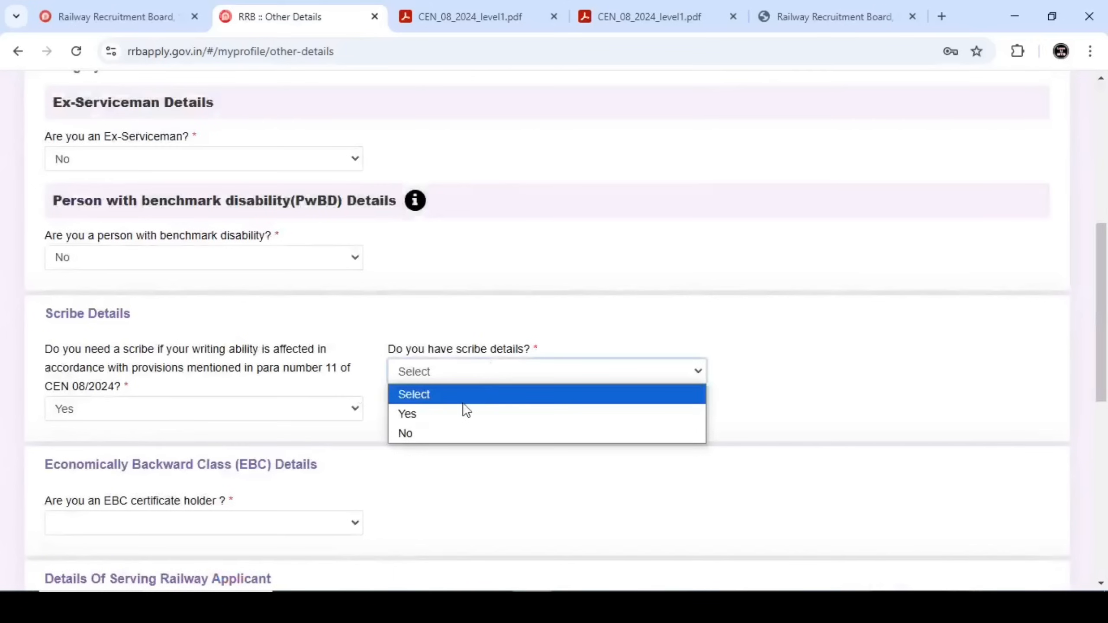
{"action": "left_click", "coordinate": [456, 413]}
{"action": "left_click", "coordinate": [781, 392]}
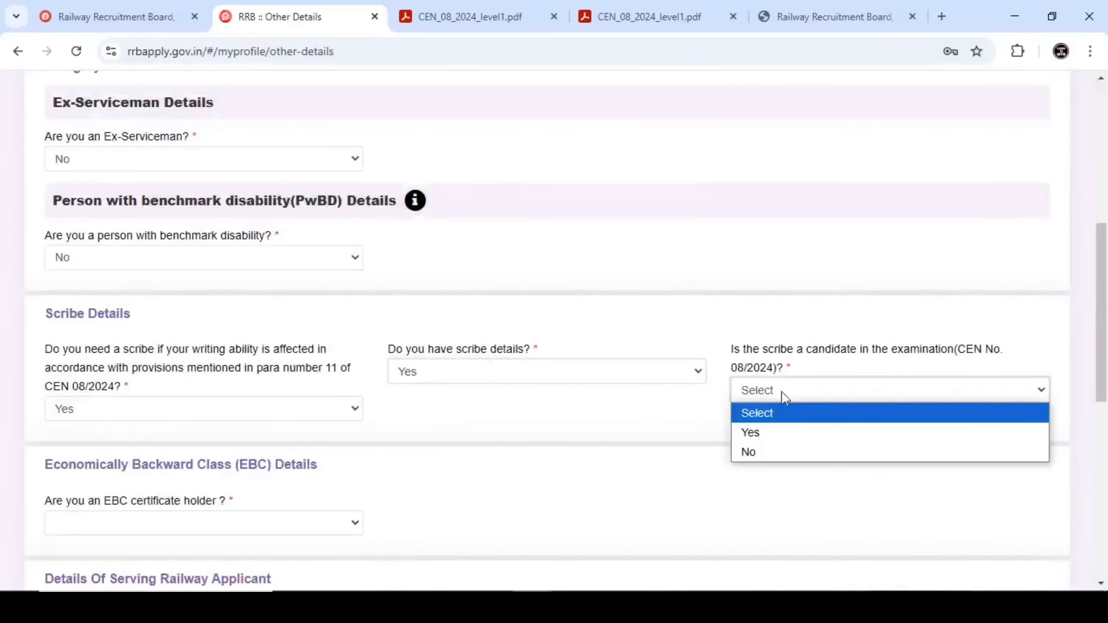
{"action": "left_click", "coordinate": [767, 431]}
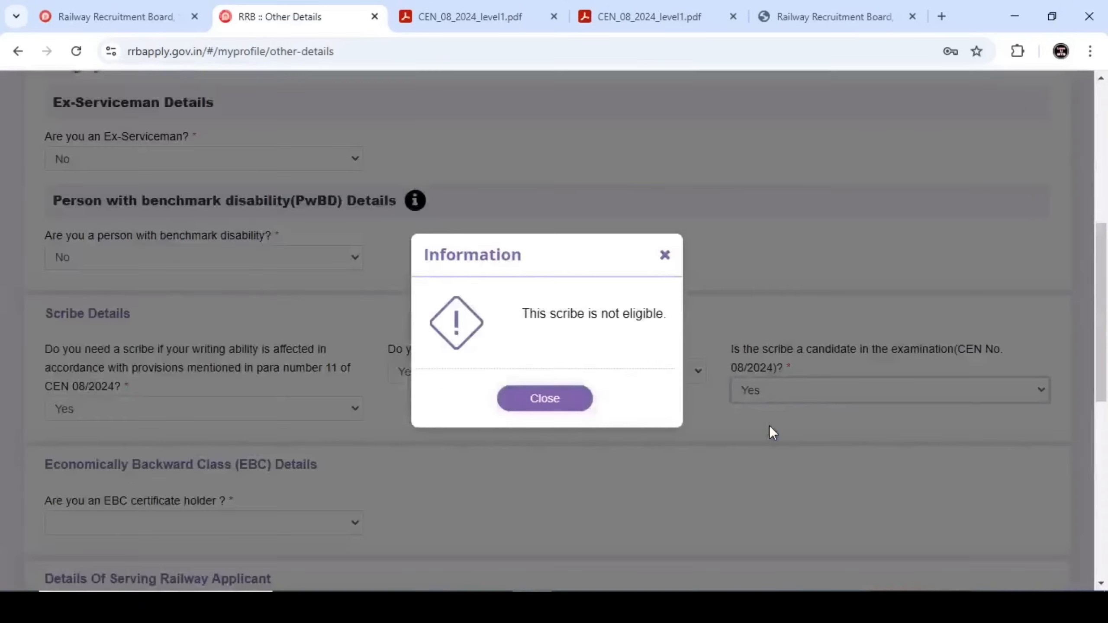
{"action": "left_click", "coordinate": [540, 399]}
{"action": "left_click", "coordinate": [87, 408]}
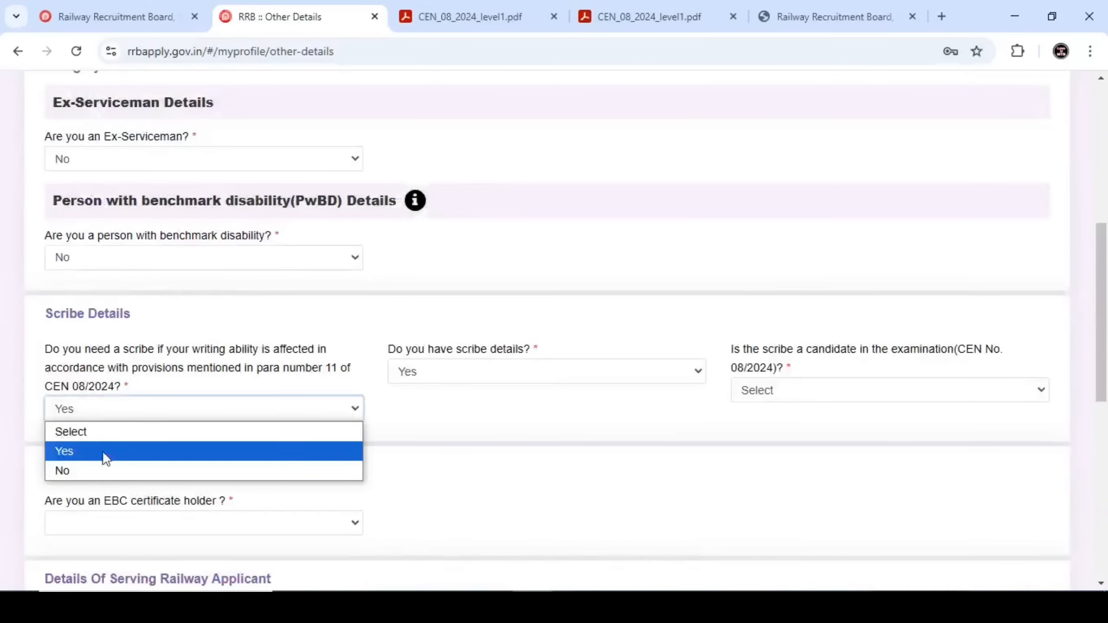
{"action": "left_click", "coordinate": [102, 473]}
{"action": "triple_click", "coordinate": [122, 463]}
{"action": "scroll", "coordinate": [131, 345], "scroll_direction": "down", "scroll_amount": 3}
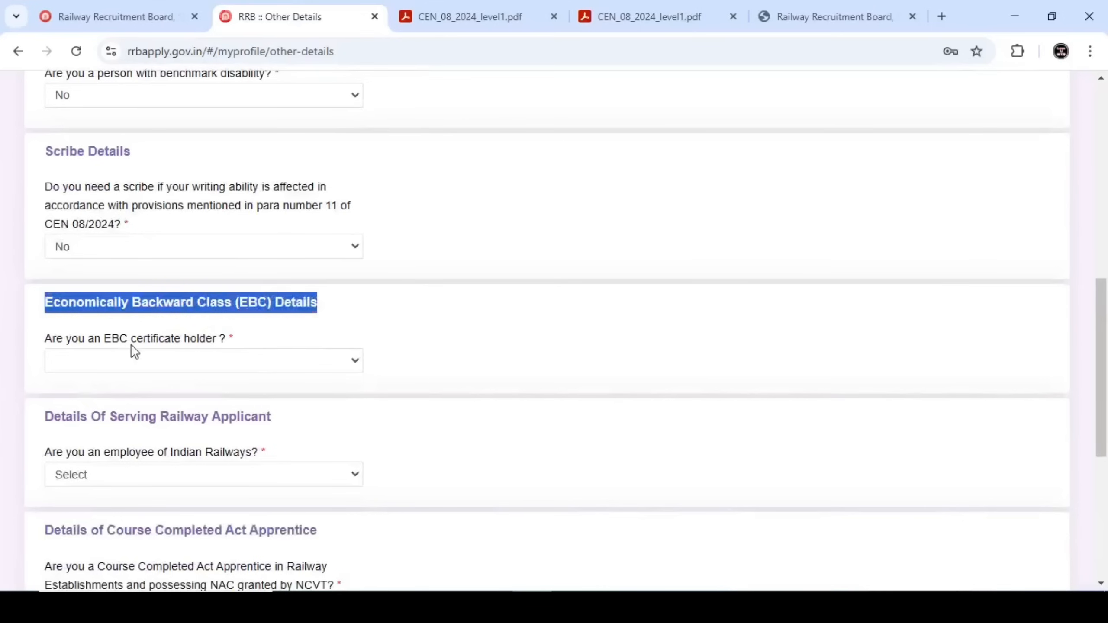
Step: Try Yes on the EBC certificate question with fee concession, then change the answer to No
{"action": "left_click", "coordinate": [140, 361]}
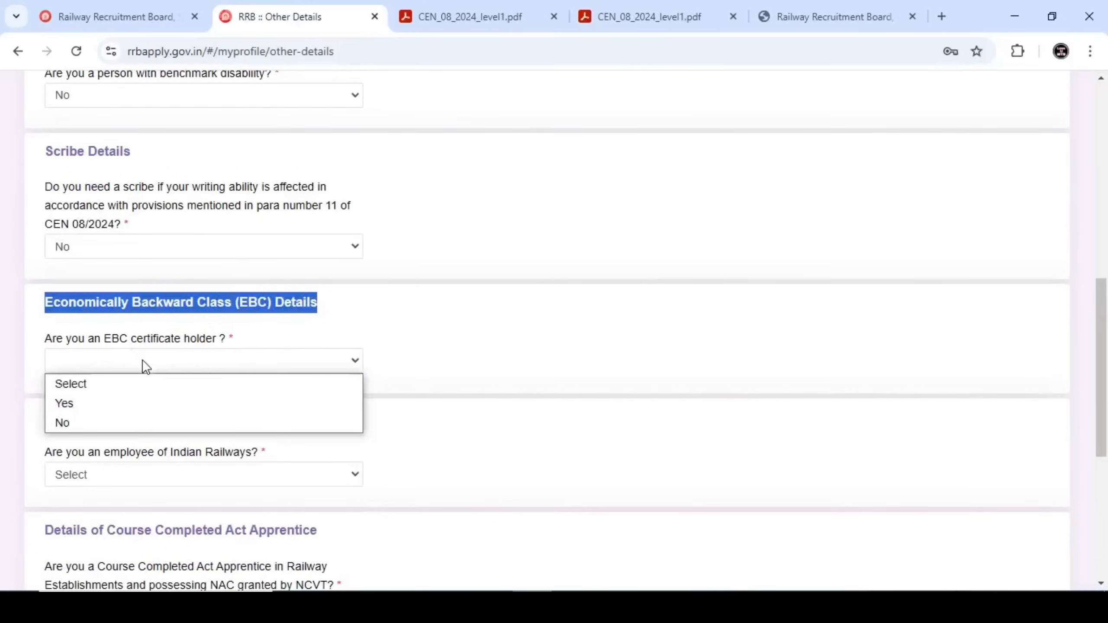
{"action": "left_click", "coordinate": [136, 400]}
{"action": "left_click", "coordinate": [520, 476]}
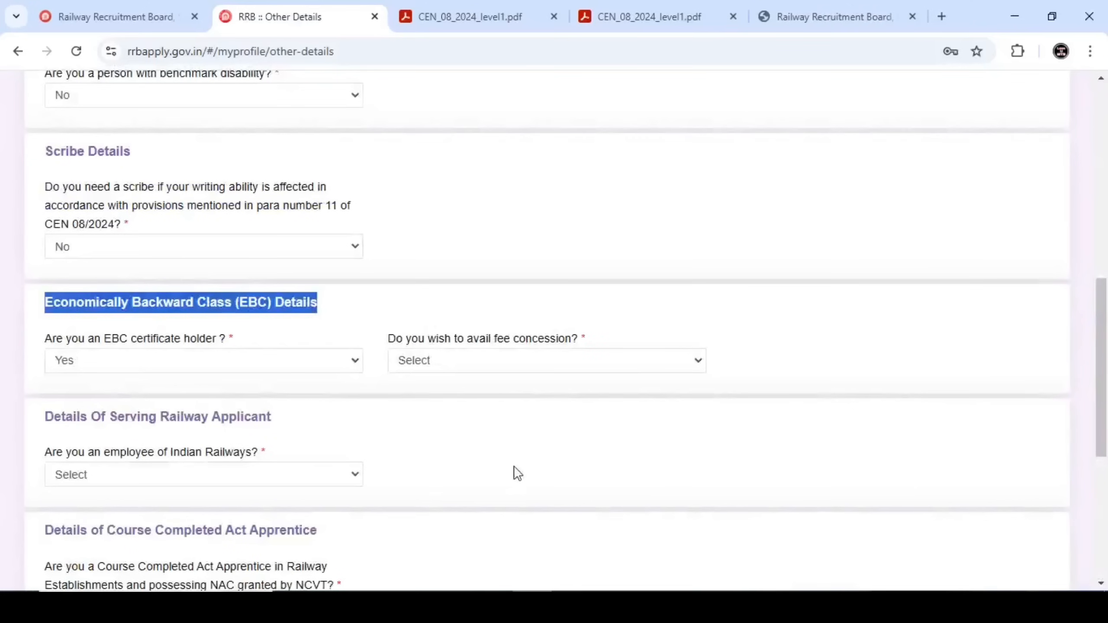
{"action": "left_click", "coordinate": [479, 356]}
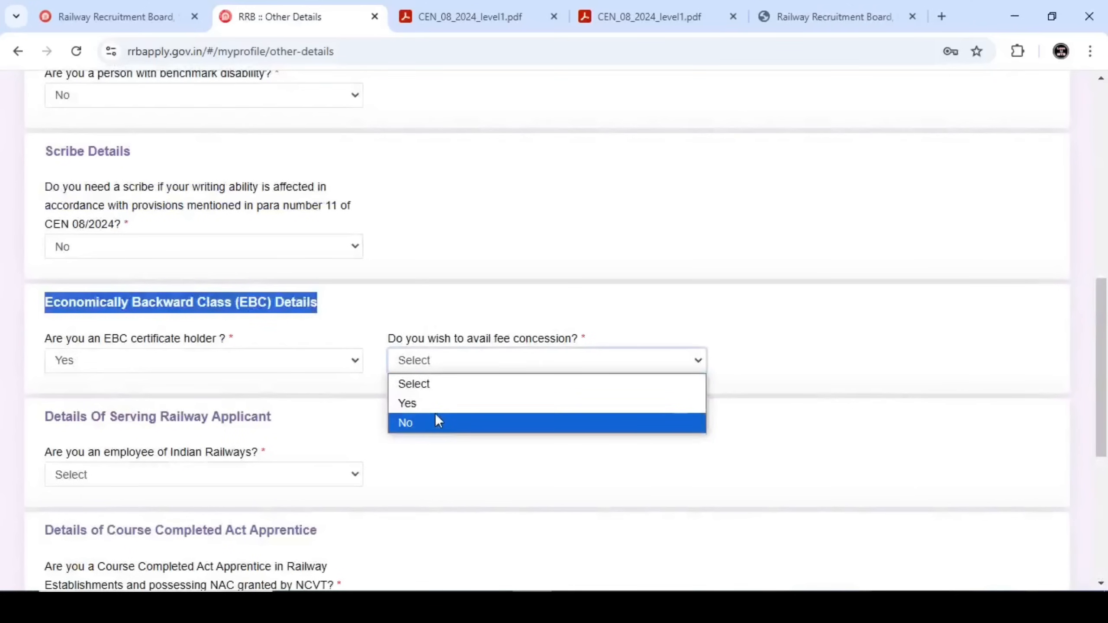
{"action": "left_click", "coordinate": [436, 404]}
{"action": "left_click", "coordinate": [488, 362]}
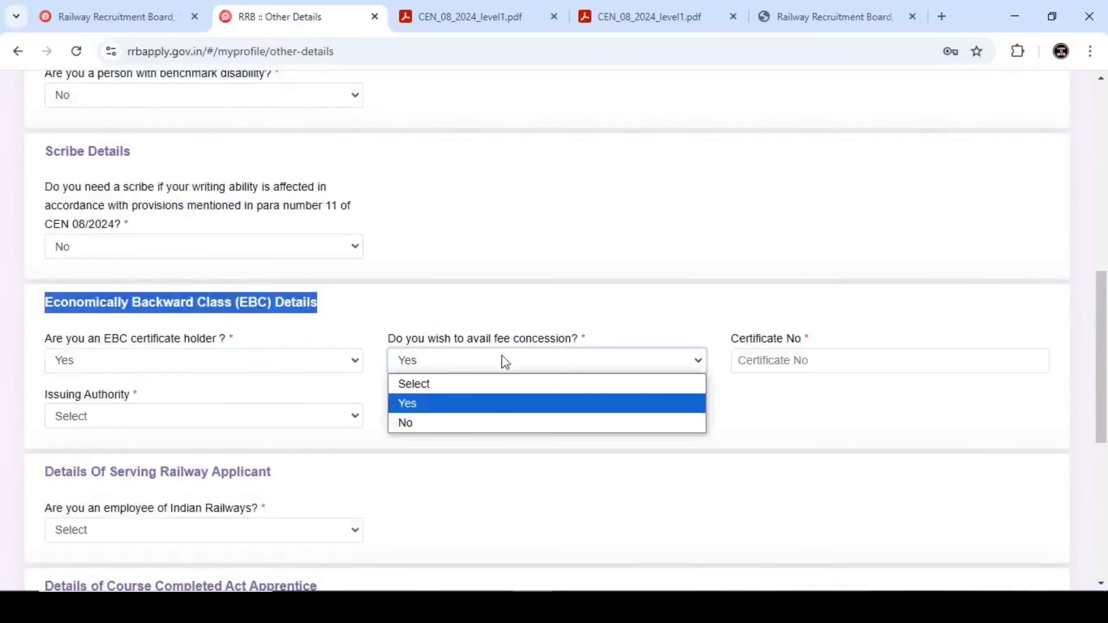
{"action": "left_click", "coordinate": [864, 360]}
{"action": "left_click", "coordinate": [108, 419]}
{"action": "left_click", "coordinate": [214, 417]}
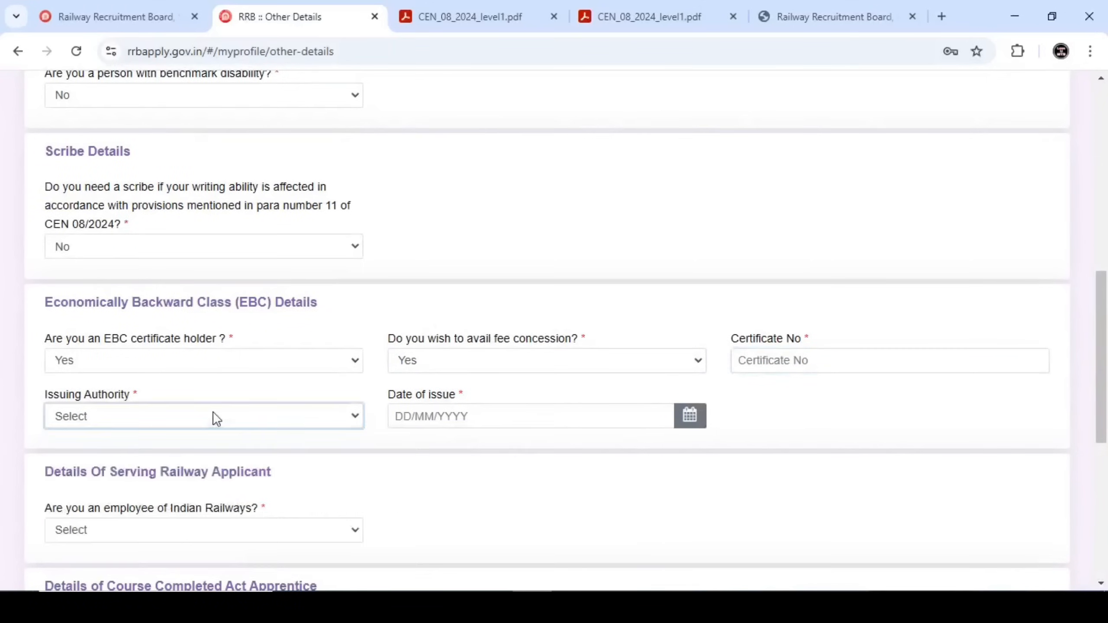
{"action": "left_click", "coordinate": [158, 357]}
{"action": "left_click", "coordinate": [140, 419]}
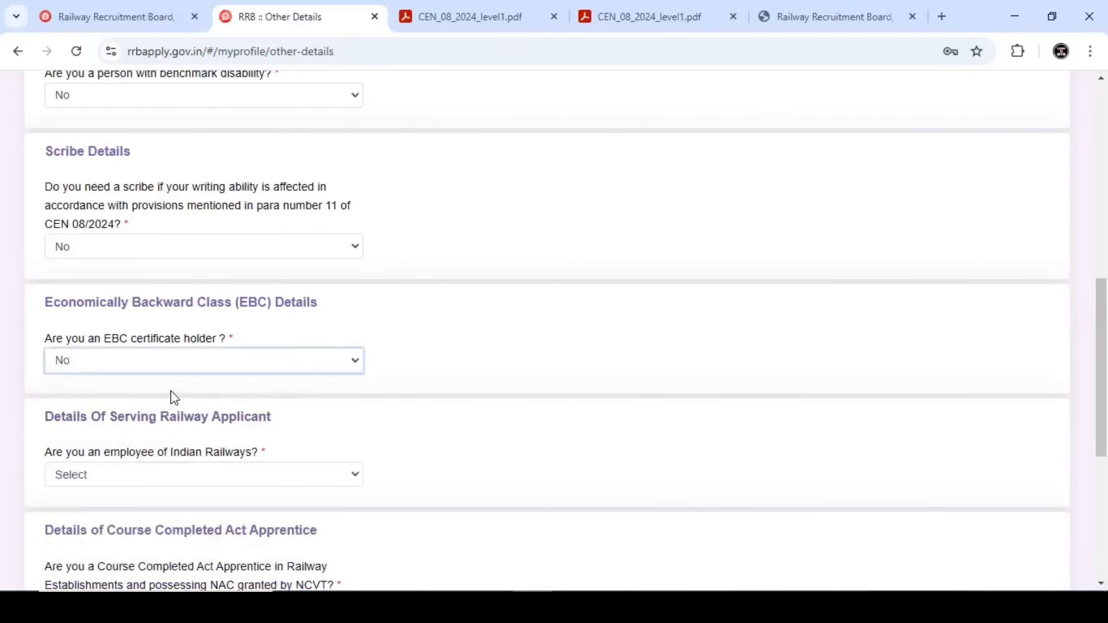
Step: Try Yes for Indian Railways employee with NOC applied, dismiss the restart notice, then answer No
{"action": "scroll", "coordinate": [170, 391], "scroll_direction": "down", "scroll_amount": 2}
{"action": "left_click", "coordinate": [185, 392]}
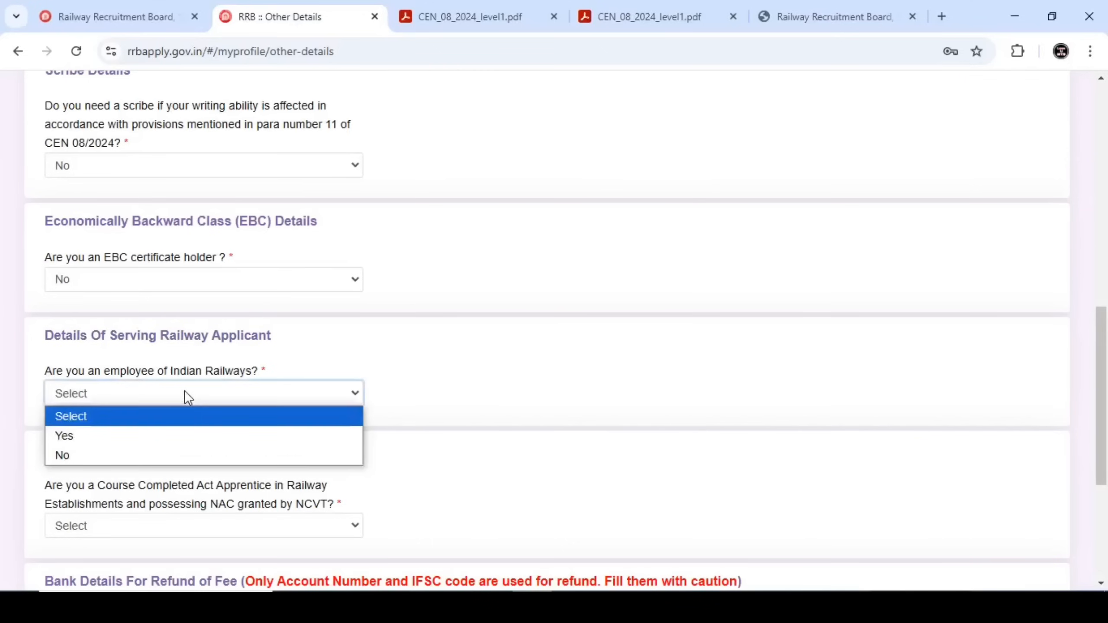
{"action": "left_click", "coordinate": [146, 432]}
{"action": "left_click", "coordinate": [440, 394]}
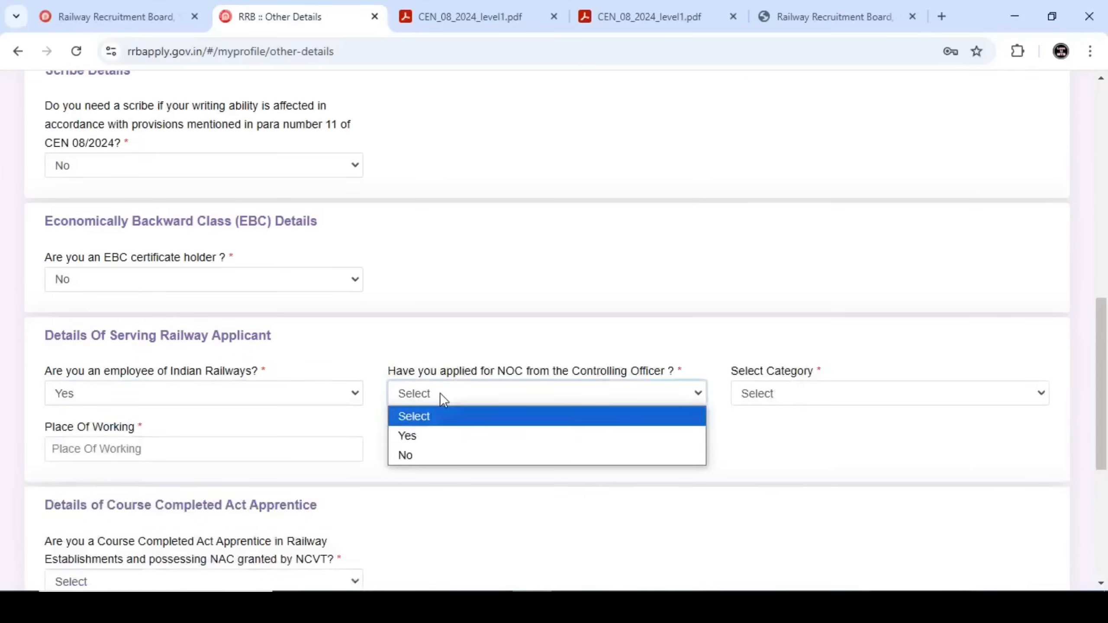
{"action": "left_click", "coordinate": [441, 435]}
{"action": "left_click", "coordinate": [558, 404]}
{"action": "left_click", "coordinate": [805, 394]}
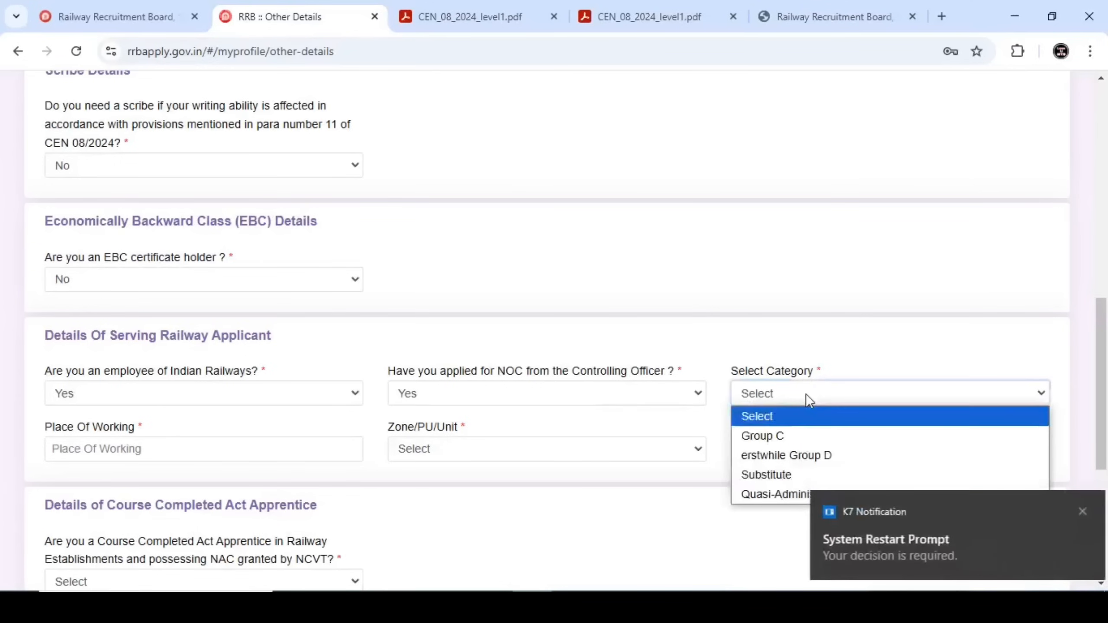
{"action": "left_click", "coordinate": [1072, 511]}
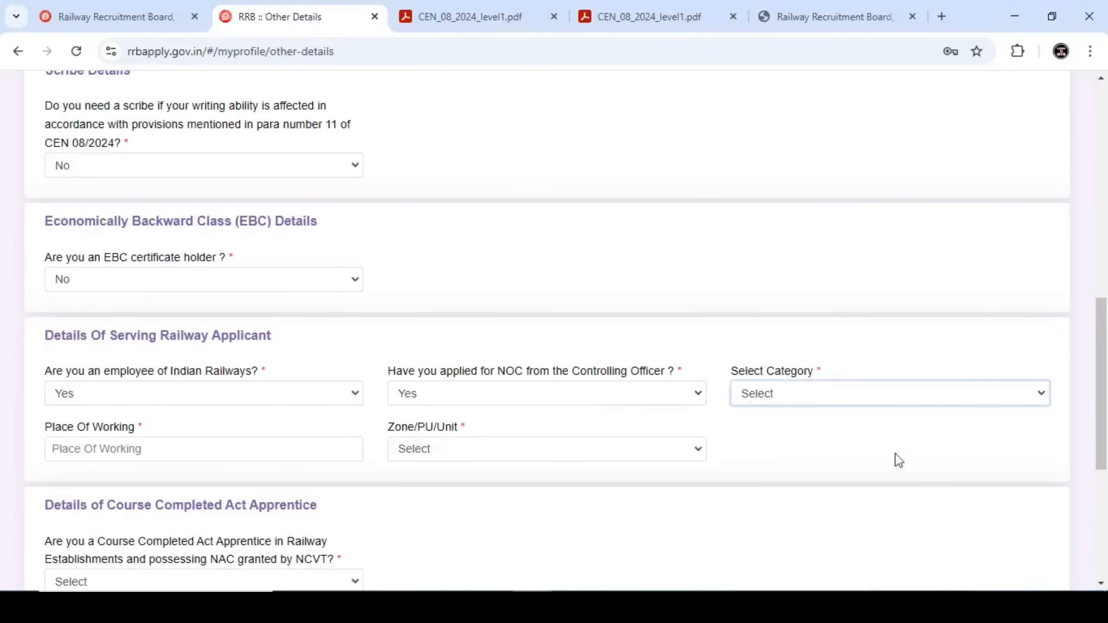
{"action": "left_click", "coordinate": [142, 391]}
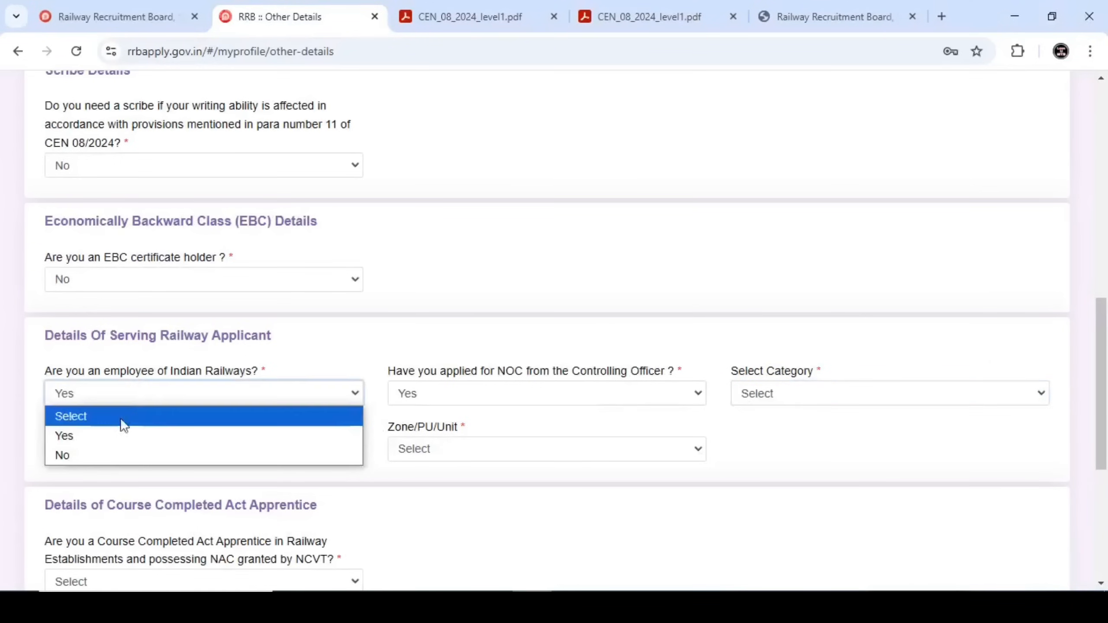
{"action": "left_click", "coordinate": [103, 455]}
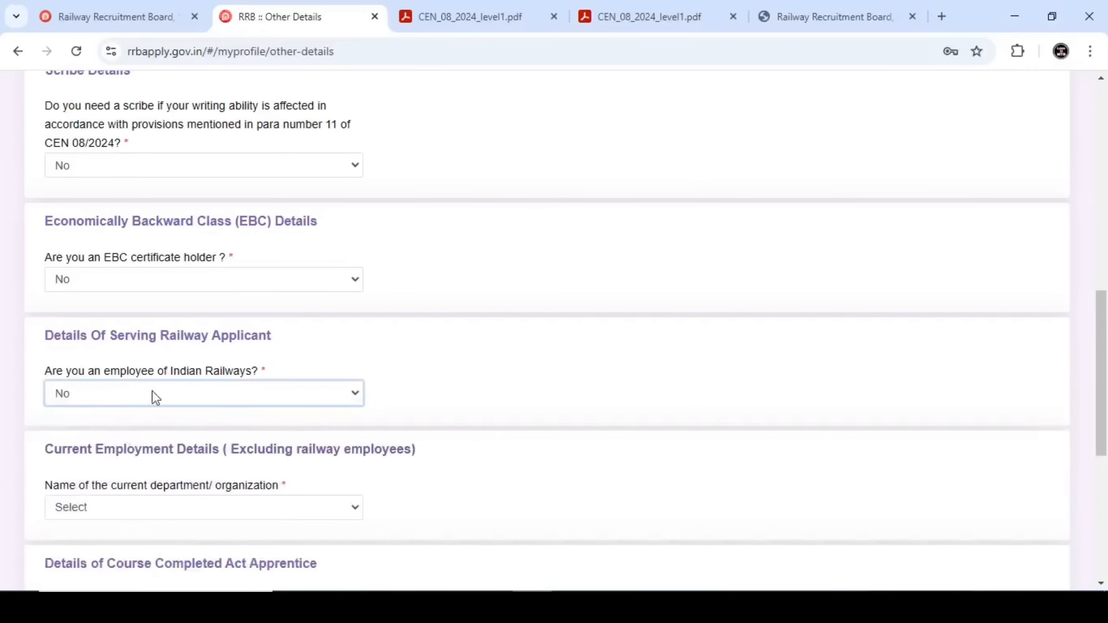
{"action": "scroll", "coordinate": [169, 394], "scroll_direction": "down", "scroll_amount": 3}
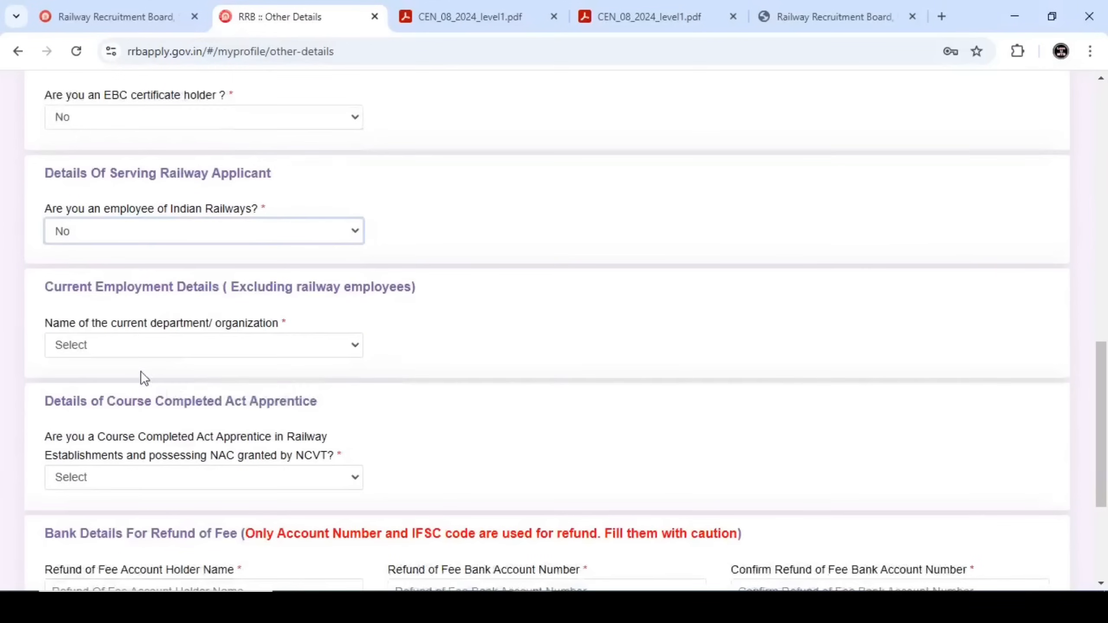
Step: Try PSU as the current organization, looking over the organization, From Date and still-working fields
{"action": "left_click", "coordinate": [91, 347]}
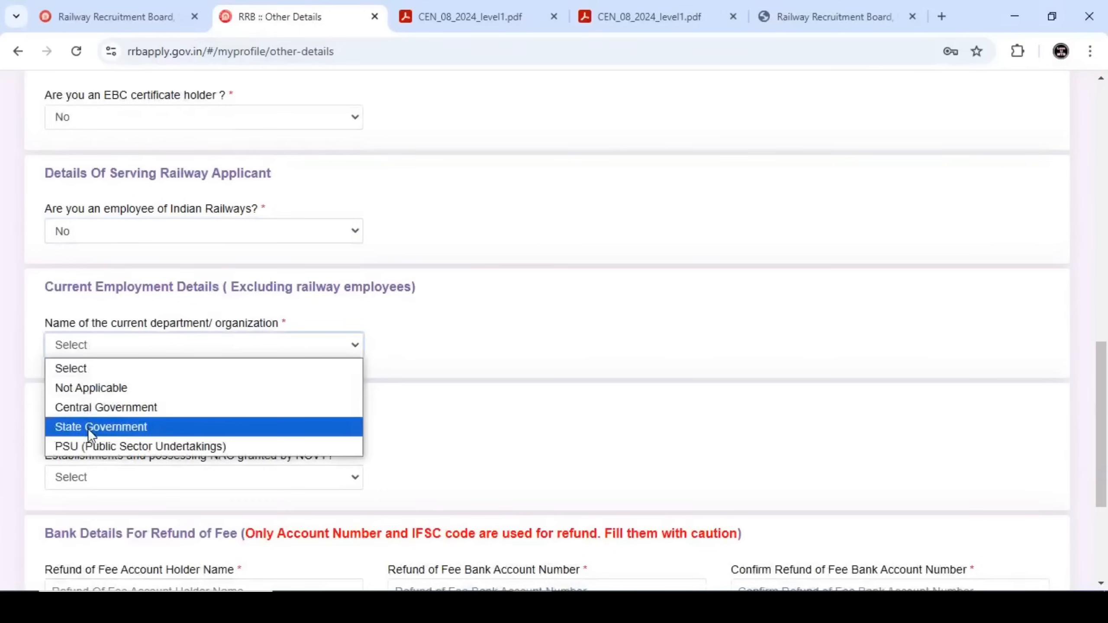
{"action": "left_click", "coordinate": [104, 440]}
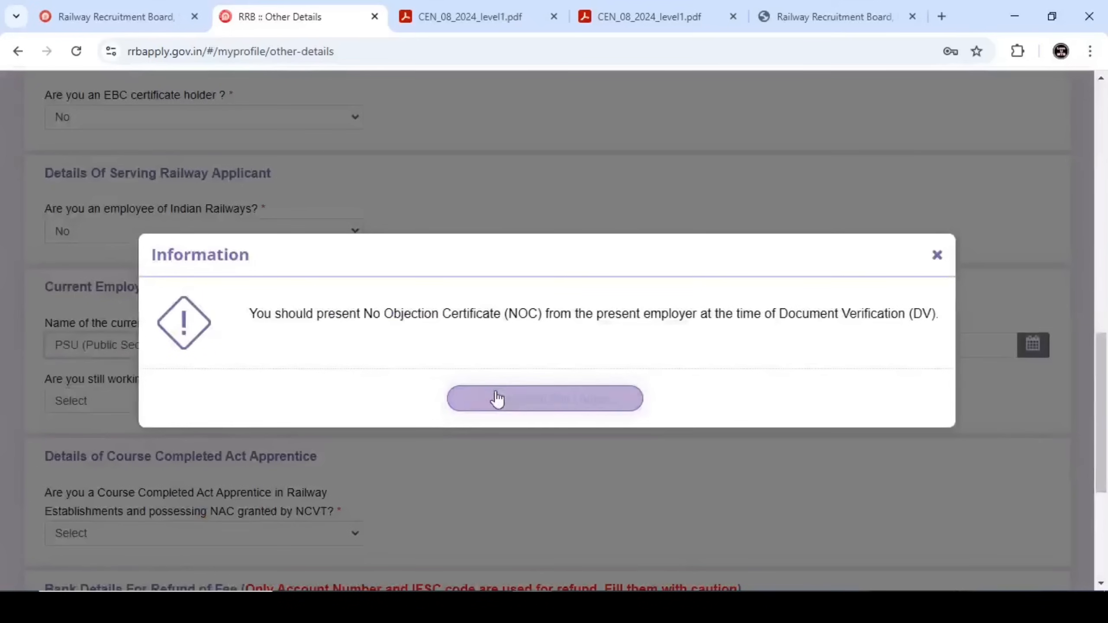
{"action": "left_click", "coordinate": [471, 401]}
{"action": "left_click", "coordinate": [480, 352]}
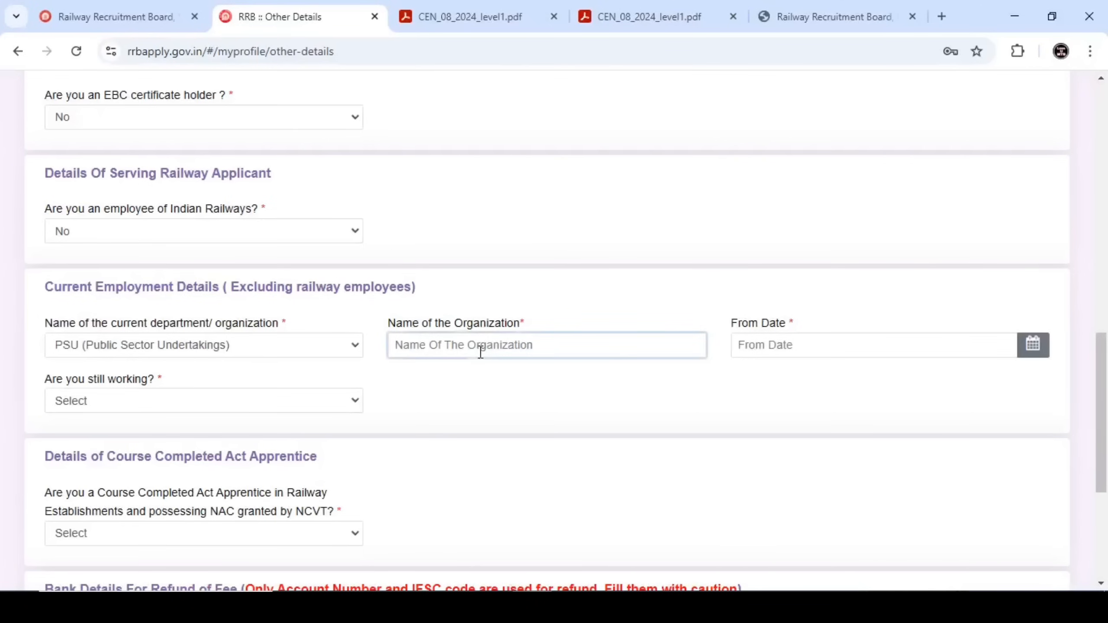
{"action": "left_click", "coordinate": [796, 347]}
{"action": "left_click", "coordinate": [159, 403]}
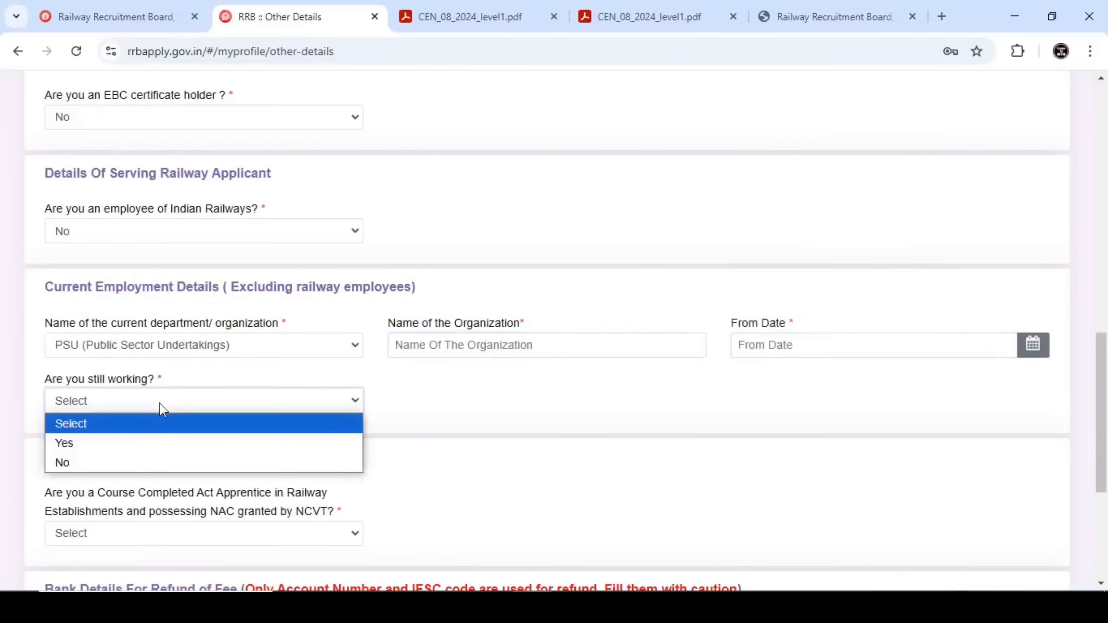
{"action": "left_click", "coordinate": [122, 462]}
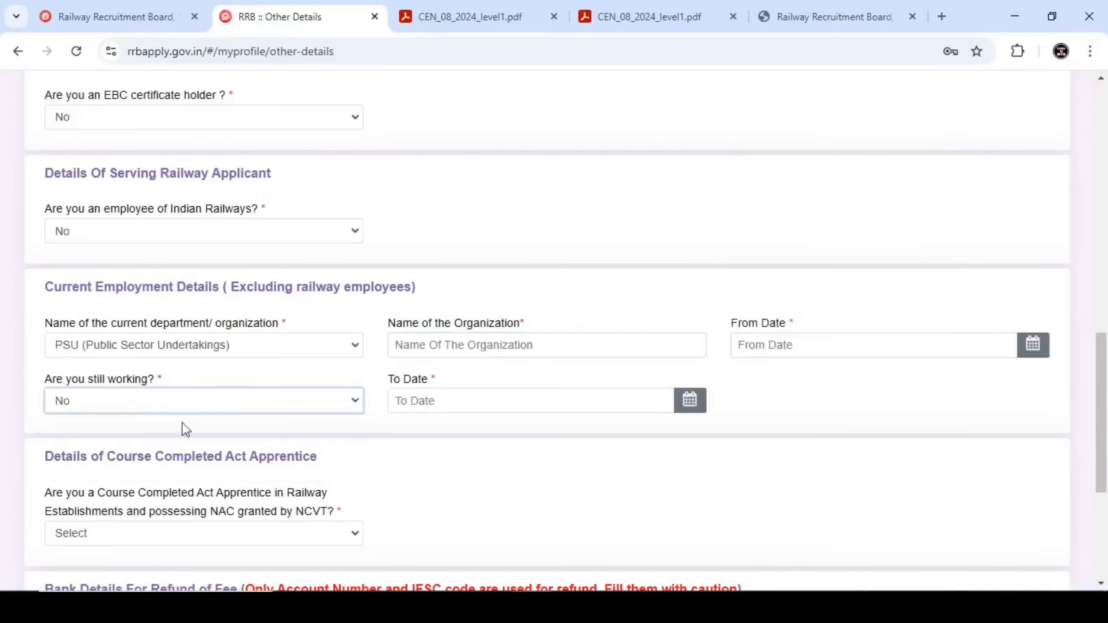
Step: Switch the department to State Government, acknowledge the NOC notice, then choose Not Applicable
{"action": "left_click", "coordinate": [228, 343]}
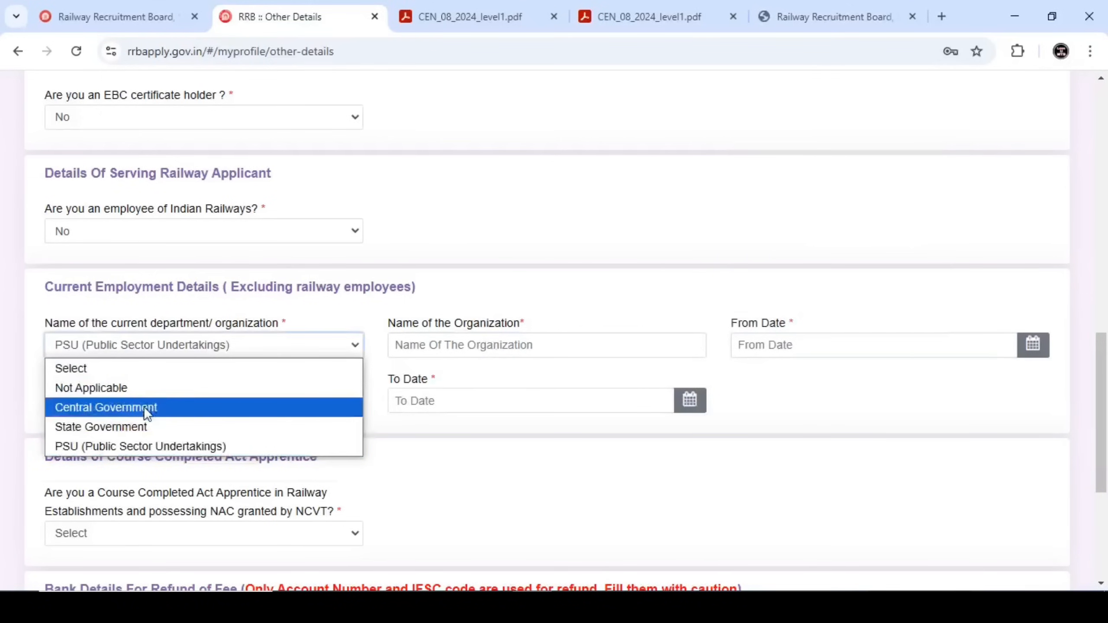
{"action": "left_click", "coordinate": [136, 426]}
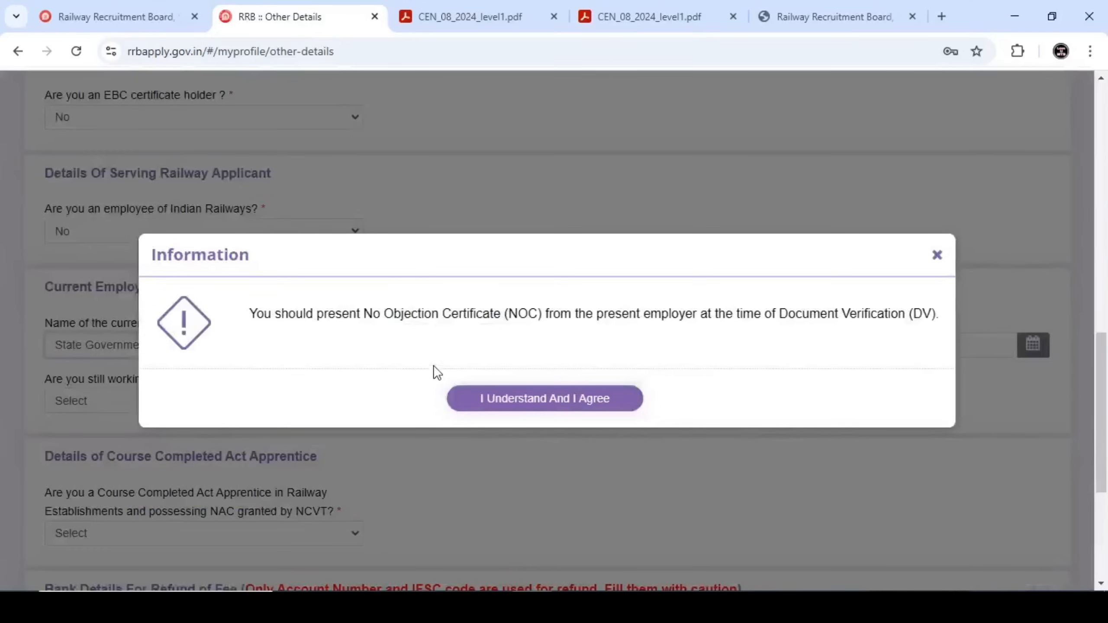
{"action": "left_click_drag", "start_coordinate": [363, 317], "coordinate": [535, 397]}
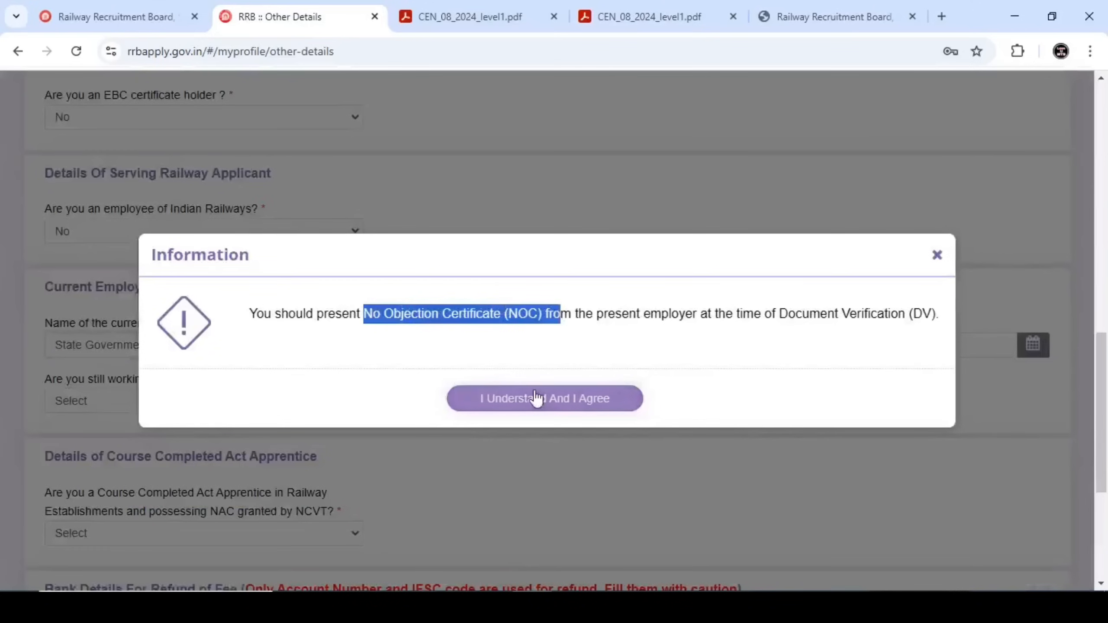
{"action": "left_click", "coordinate": [535, 398]}
{"action": "left_click", "coordinate": [139, 345]}
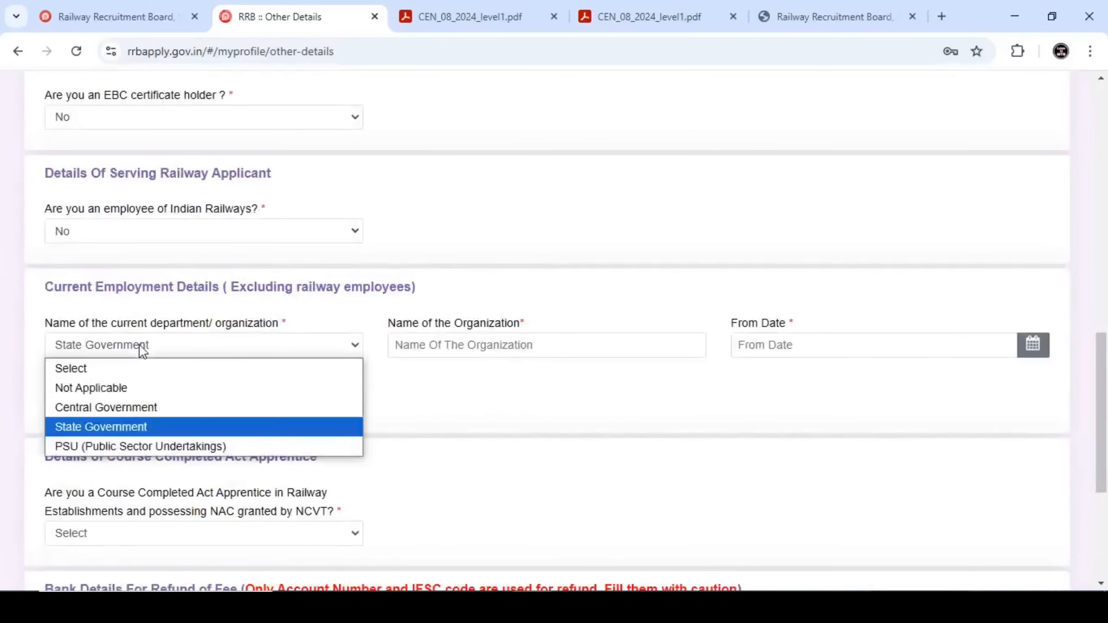
{"action": "left_click", "coordinate": [130, 385]}
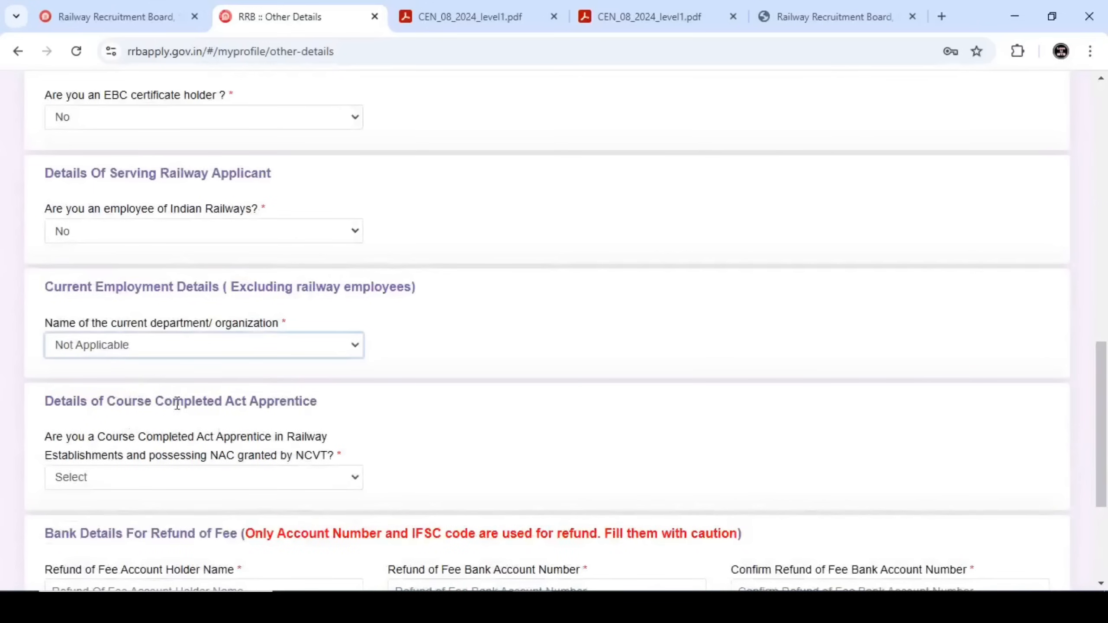
Step: Answer No to the Course Completed Act Apprentice question
{"action": "scroll", "coordinate": [175, 408], "scroll_direction": "down", "scroll_amount": 2}
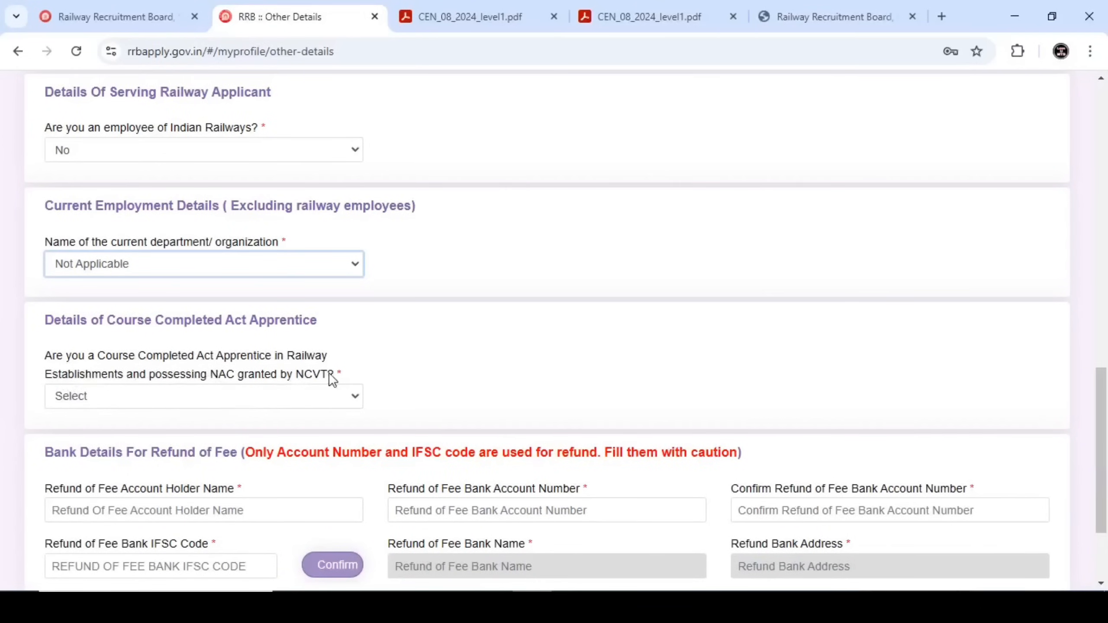
{"action": "mouse_move", "coordinate": [339, 375]}
{"action": "left_mouse_down"}
{"action": "mouse_move", "coordinate": [21, 359]}
{"action": "mouse_move", "coordinate": [279, 383]}
{"action": "mouse_move", "coordinate": [322, 376]}
{"action": "left_mouse_up"}
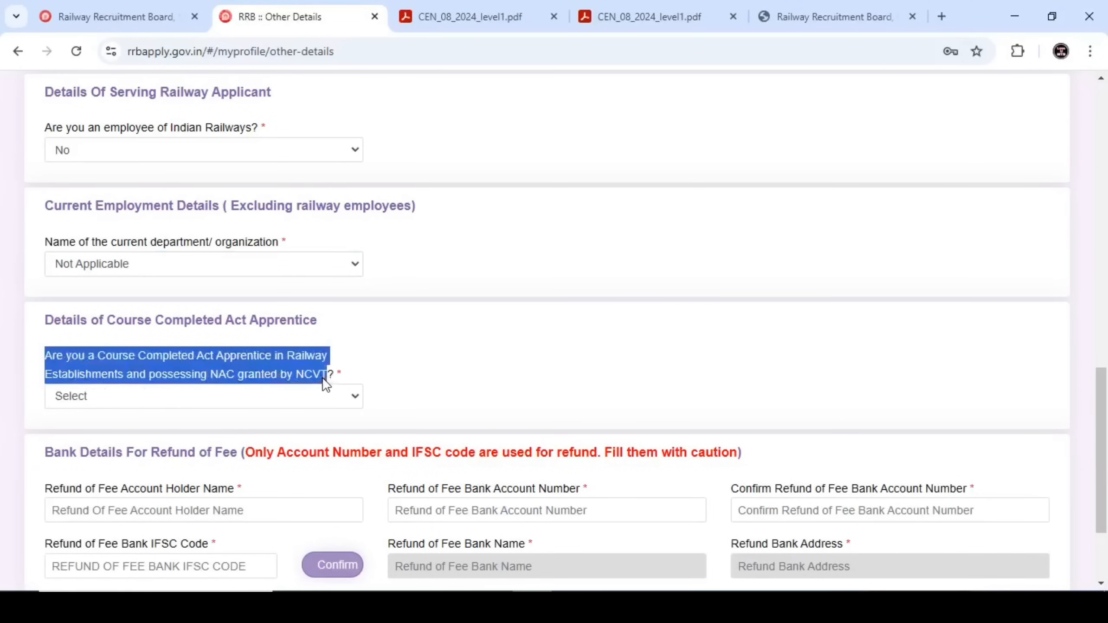
{"action": "left_click", "coordinate": [325, 377]}
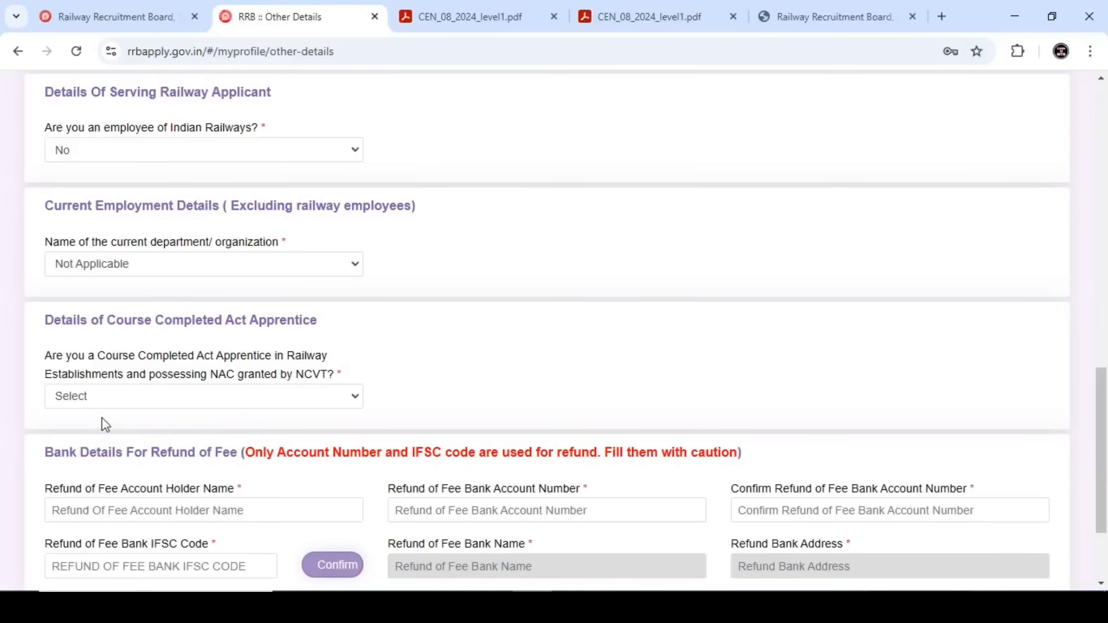
{"action": "left_click", "coordinate": [81, 397]}
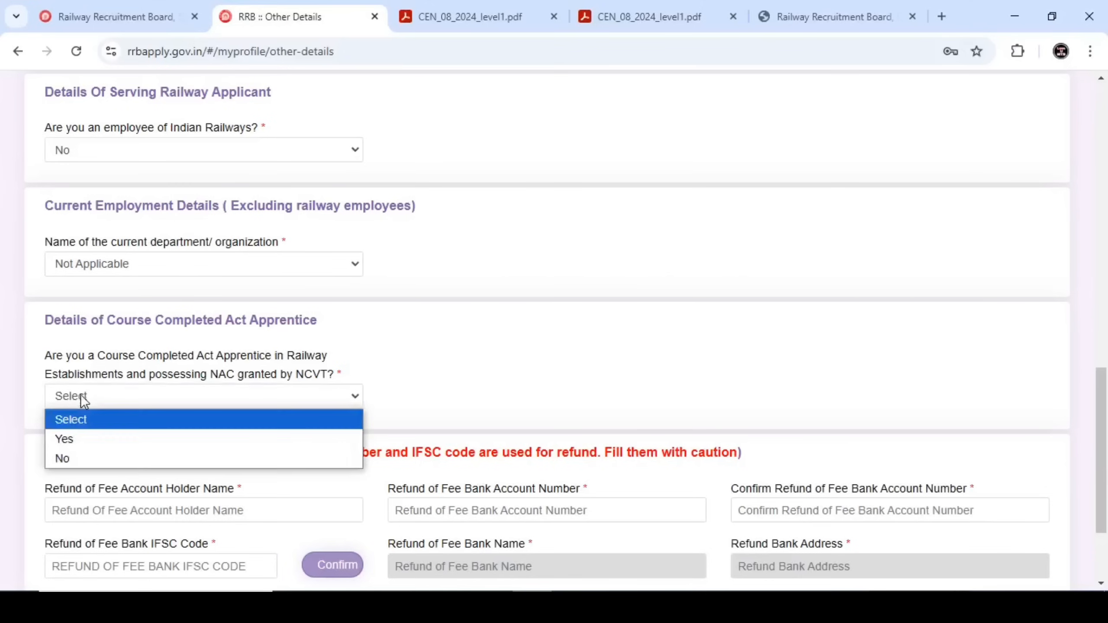
{"action": "left_click", "coordinate": [74, 458]}
Step: Switch the apprentice answer to Yes and choose Any Discipline as the trade
{"action": "left_click_drag", "start_coordinate": [208, 383], "coordinate": [145, 400]}
{"action": "left_click", "coordinate": [144, 401]}
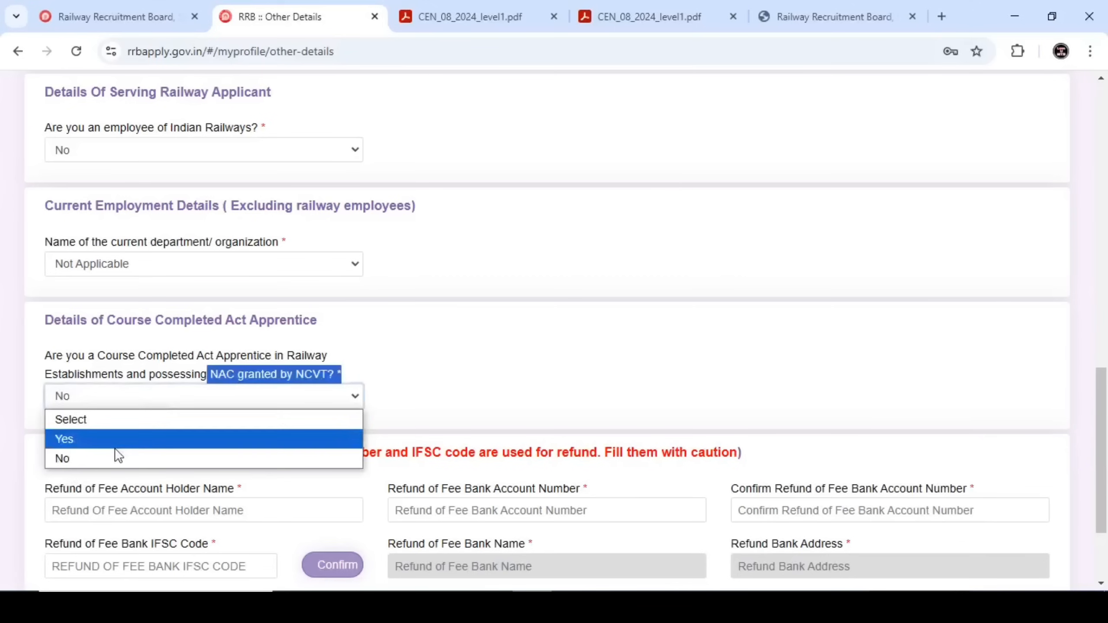
{"action": "left_click", "coordinate": [116, 447]}
{"action": "left_click", "coordinate": [434, 385]}
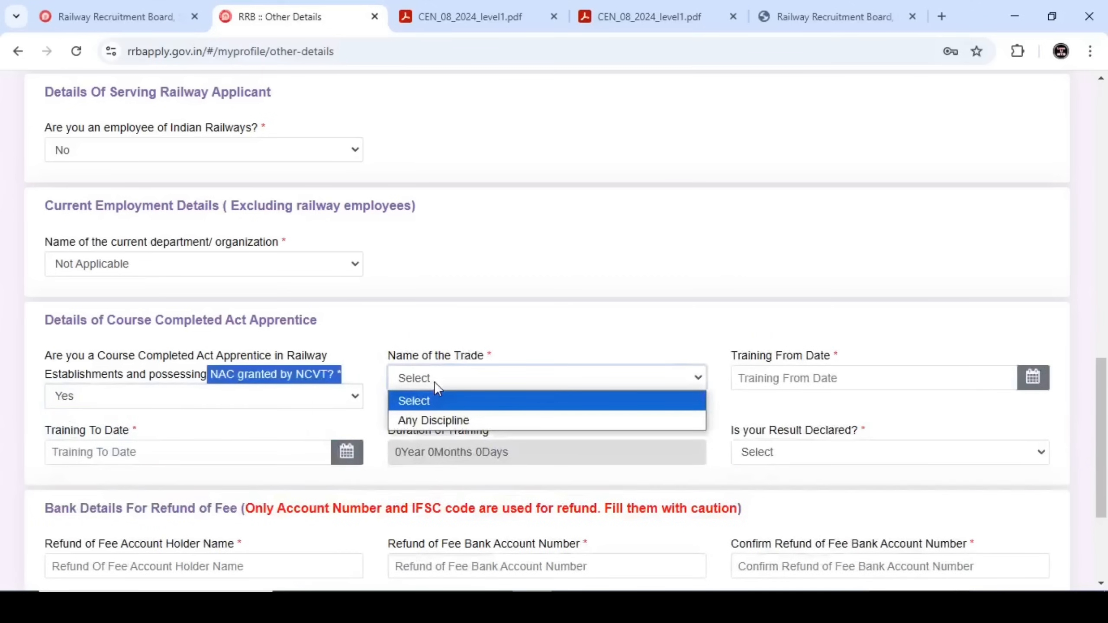
{"action": "left_click", "coordinate": [440, 419]}
{"action": "left_click", "coordinate": [364, 310]}
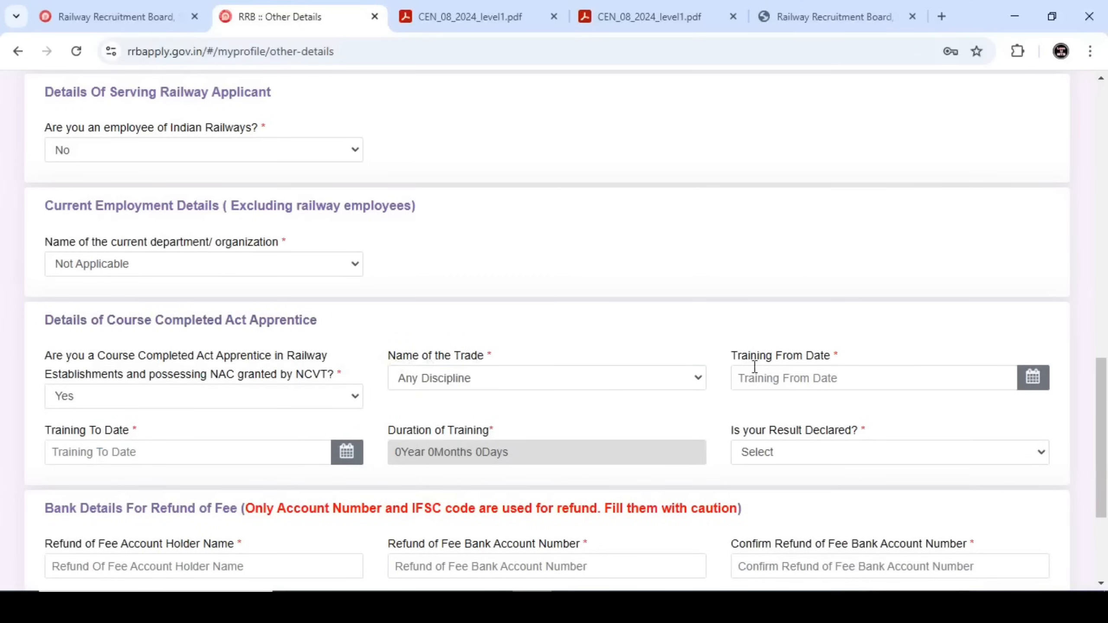
Step: Review the training date and result-declared fields, then set the apprentice answer back to No
{"action": "left_click", "coordinate": [787, 377]}
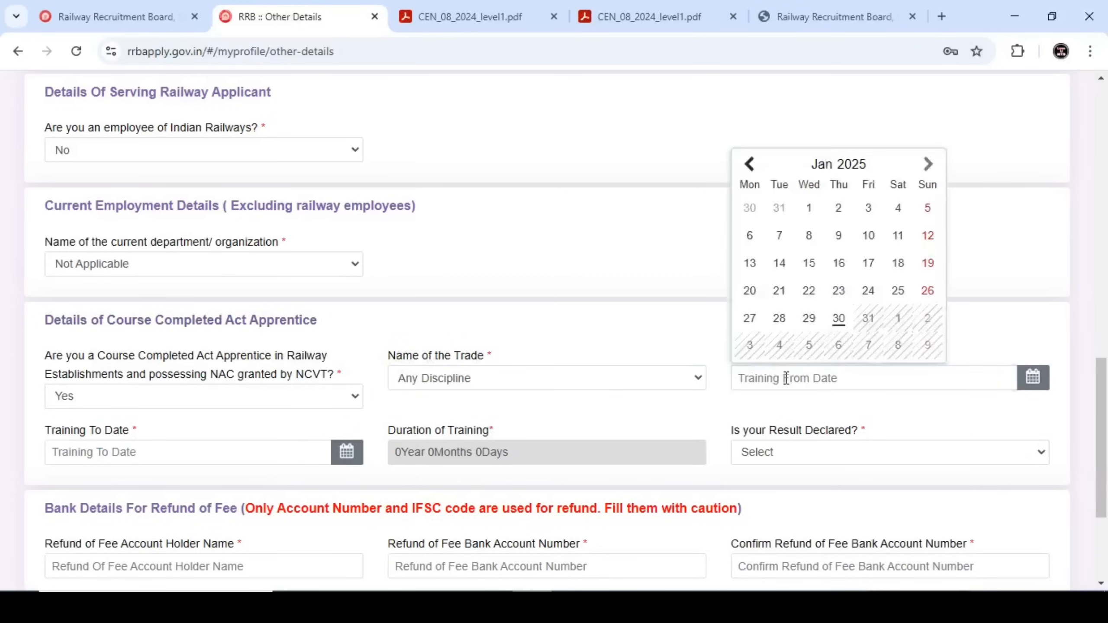
{"action": "left_click", "coordinate": [173, 443]}
{"action": "left_click", "coordinate": [473, 424]}
{"action": "left_click", "coordinate": [839, 442]}
{"action": "left_click", "coordinate": [833, 446]}
{"action": "left_click", "coordinate": [652, 415]}
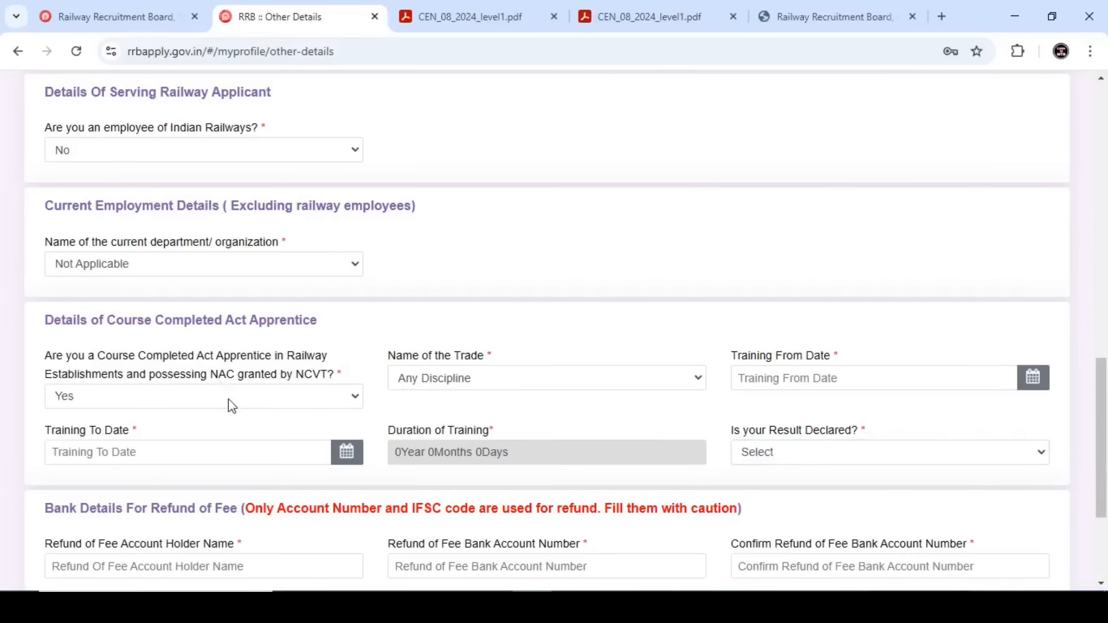
{"action": "left_click", "coordinate": [131, 399]}
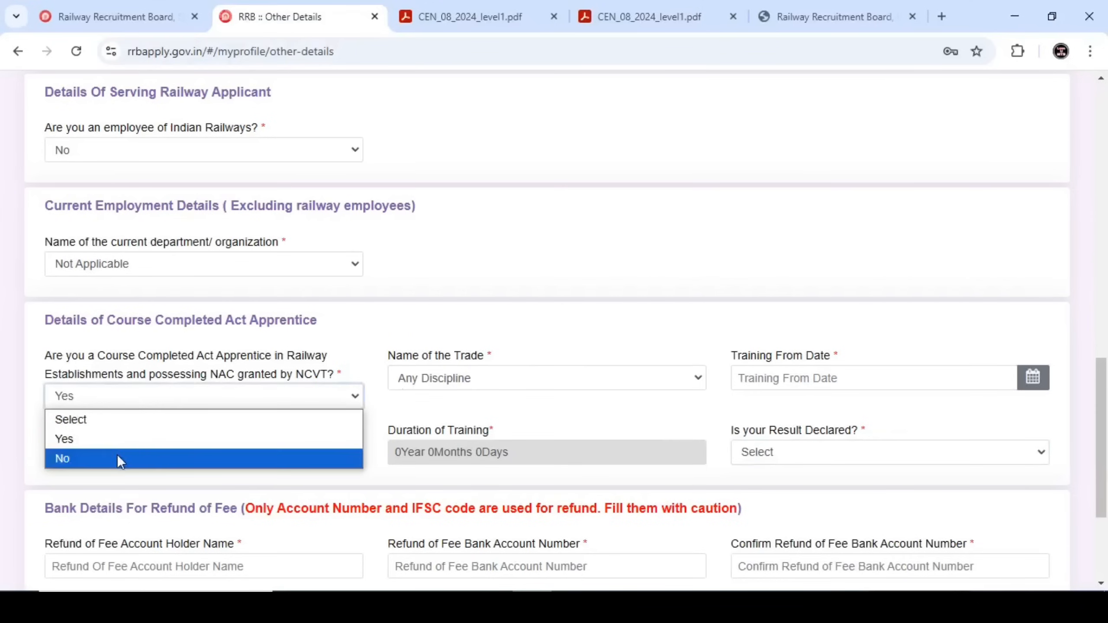
{"action": "left_click", "coordinate": [117, 456]}
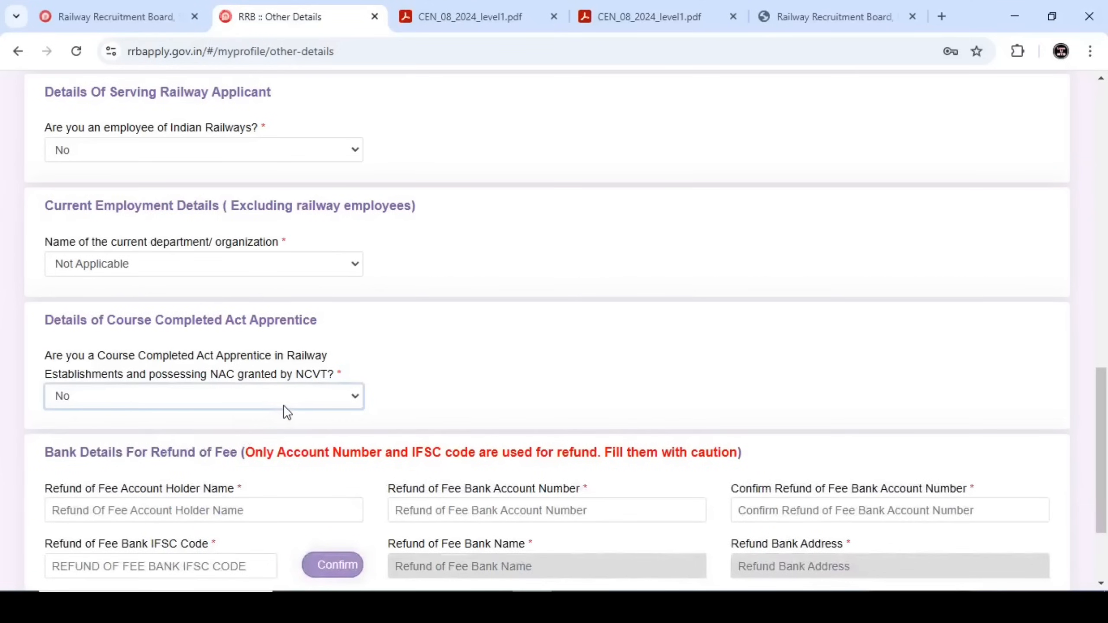
Step: Enter the refund account holder's name and bank account number under Bank Details
{"action": "scroll", "coordinate": [288, 410], "scroll_direction": "down", "scroll_amount": 3}
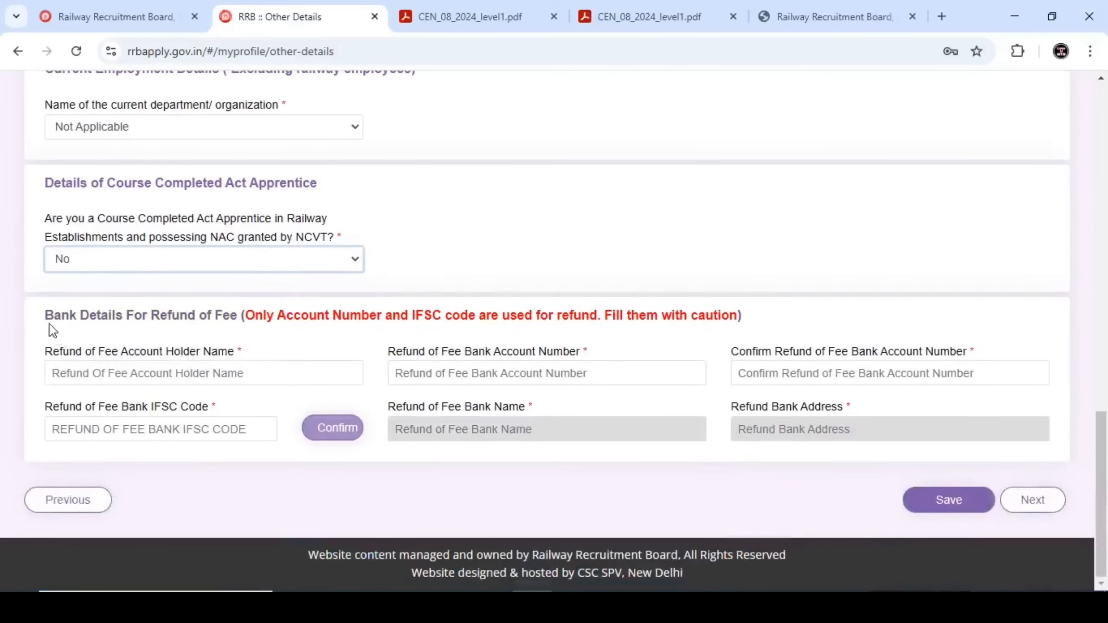
{"action": "left_click_drag", "start_coordinate": [45, 315], "coordinate": [246, 321]}
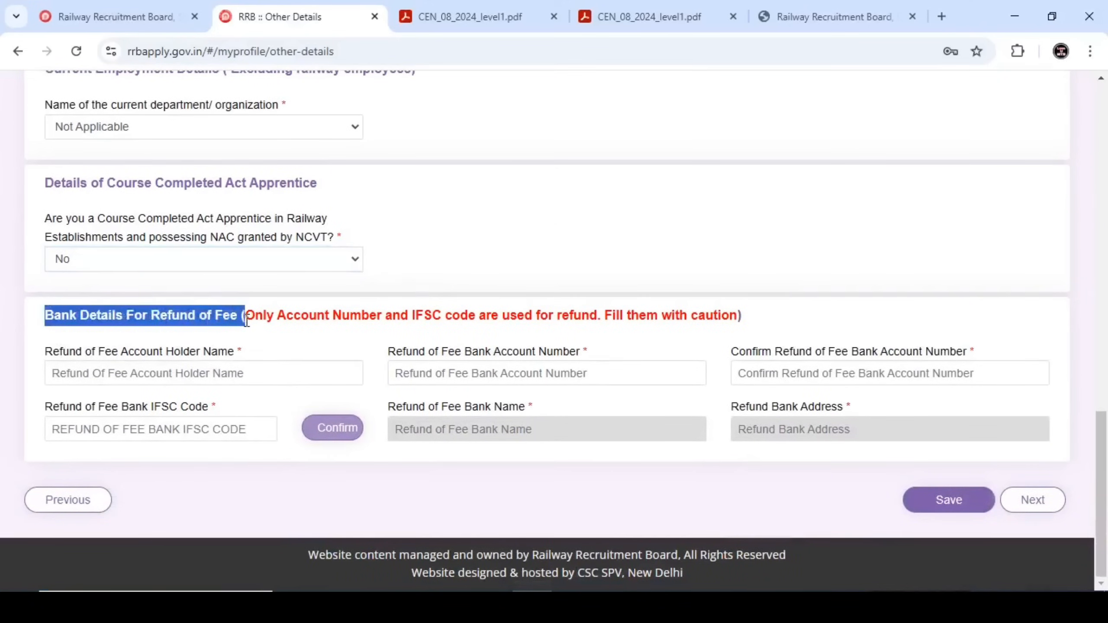
{"action": "left_click", "coordinate": [305, 313]}
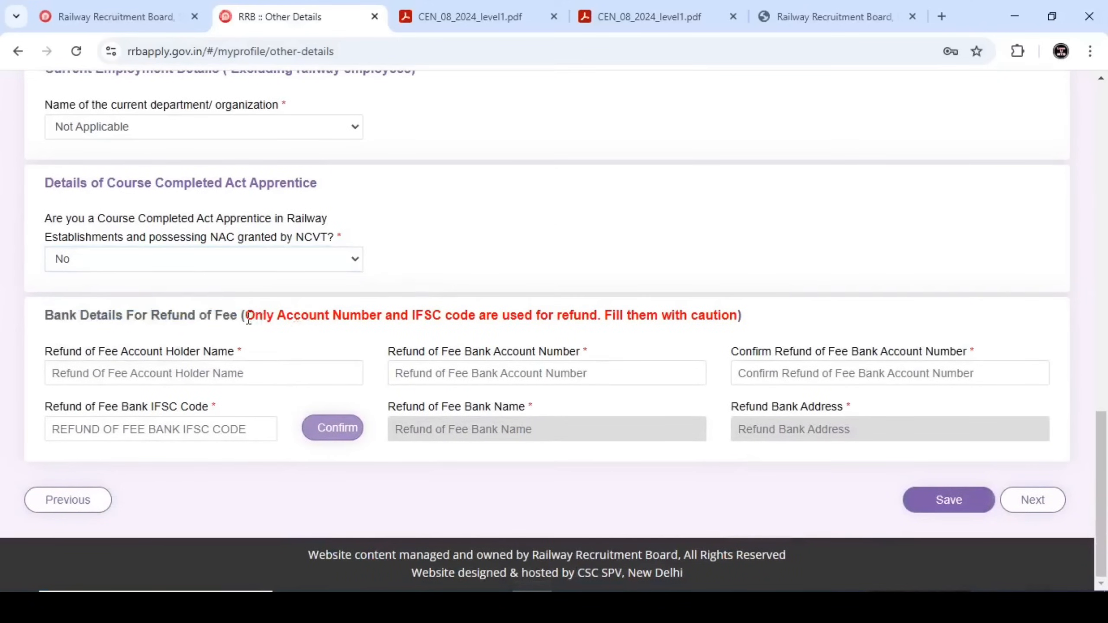
{"action": "left_click_drag", "start_coordinate": [247, 320], "coordinate": [737, 318]}
{"action": "left_click", "coordinate": [737, 321]}
{"action": "left_click", "coordinate": [74, 374]}
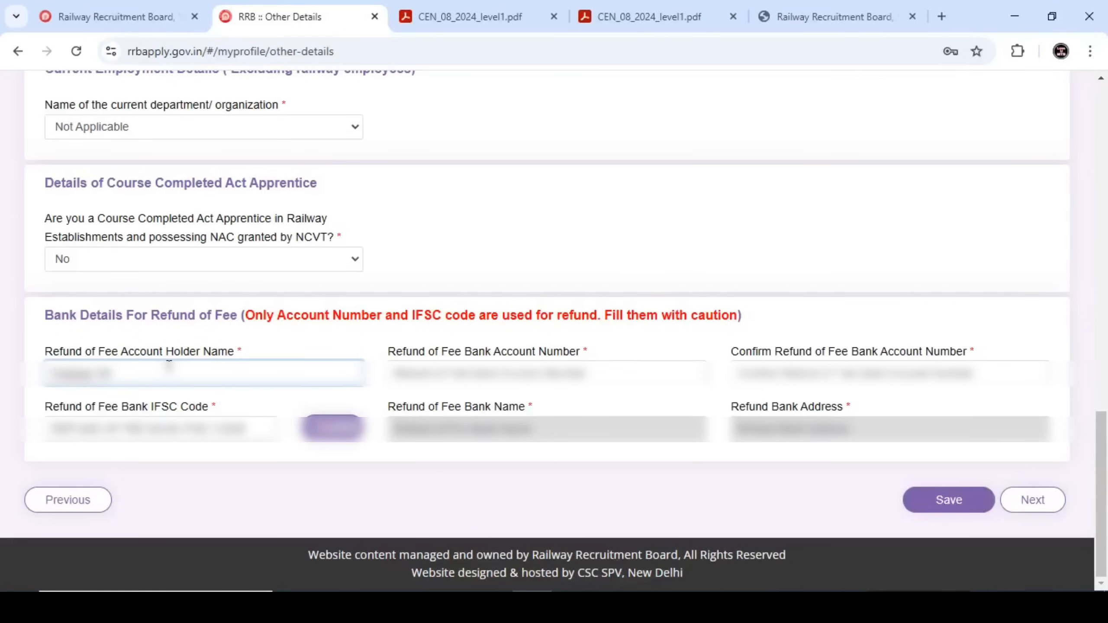
{"action": "left_click", "coordinate": [454, 371]}
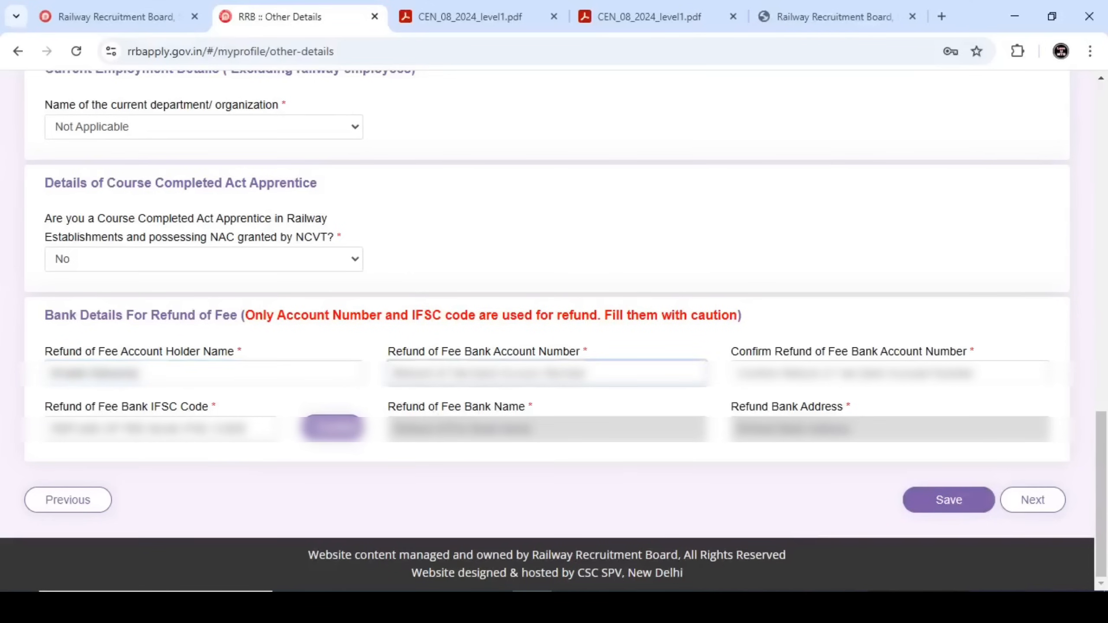
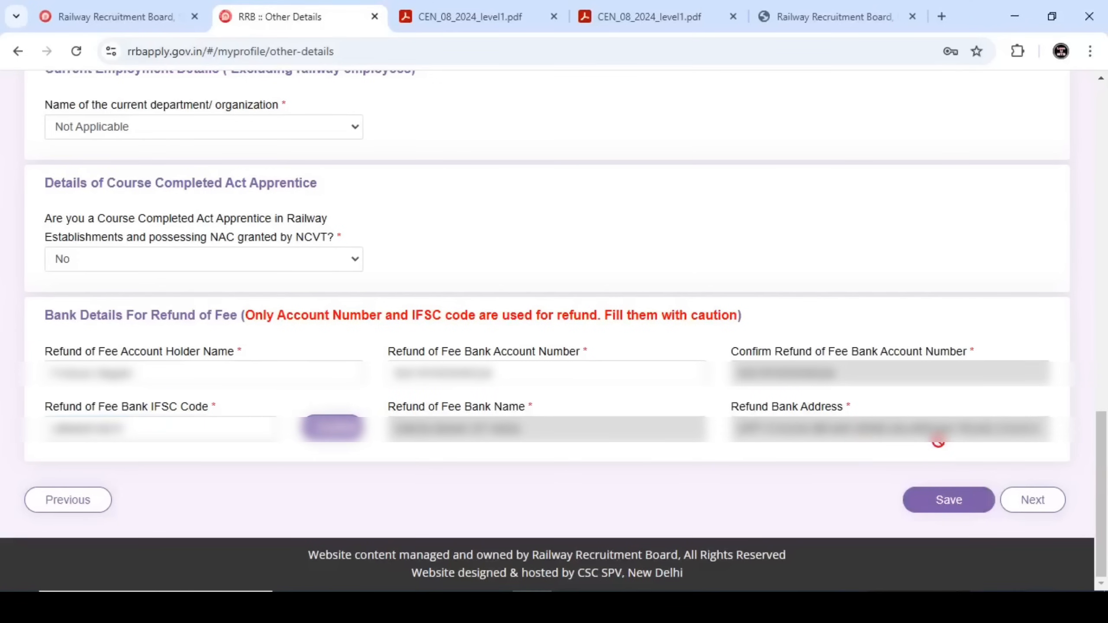
Step: Save the Other Details page and continue to Educational Qualification
{"action": "left_click", "coordinate": [959, 503]}
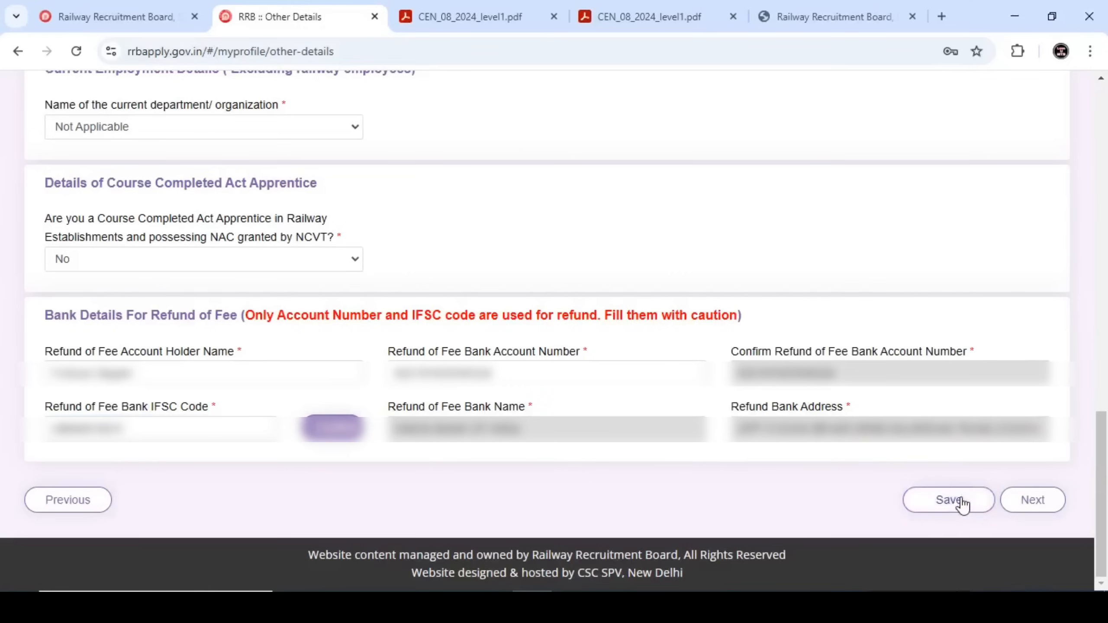
{"action": "left_click", "coordinate": [1051, 507]}
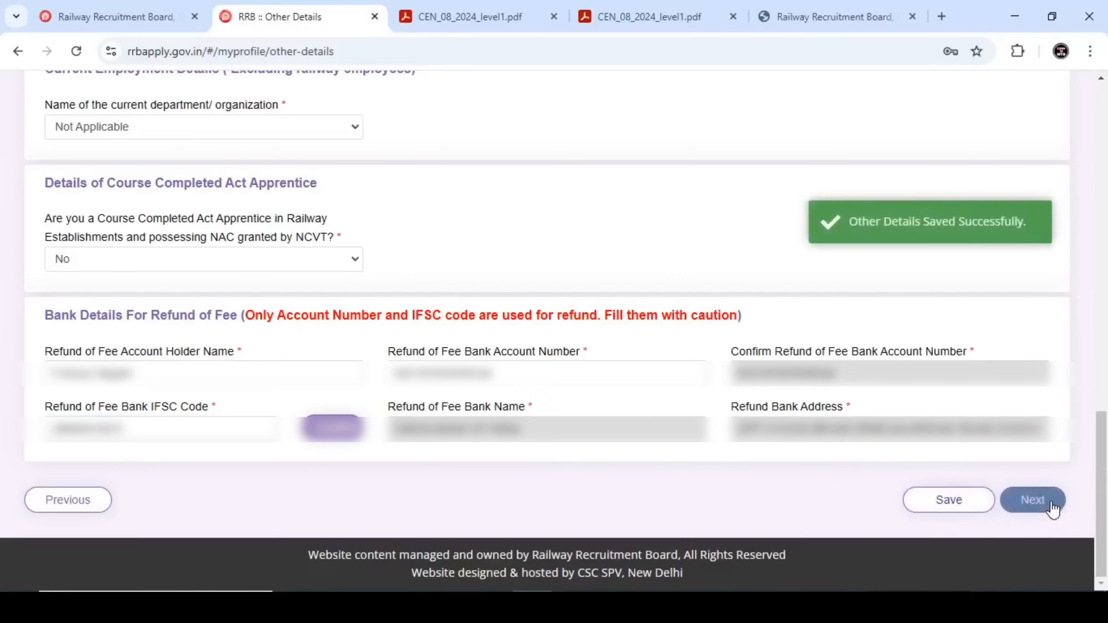
{"action": "left_click", "coordinate": [143, 454]}
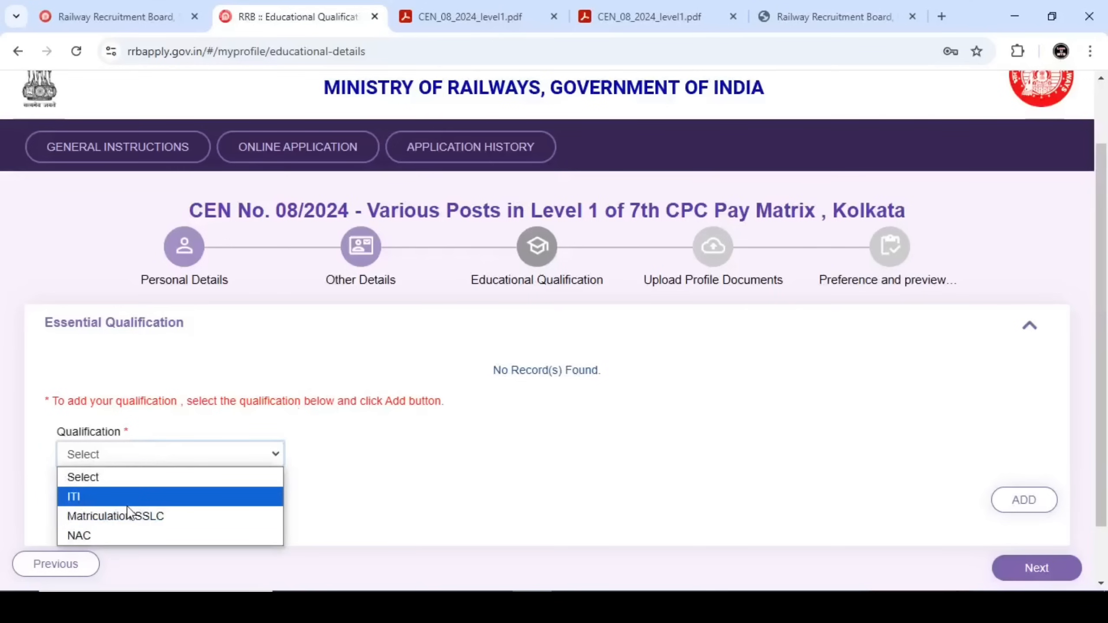
Step: Select Matriculation/SSLC as qualification, WEST BENGAL as state and Cooch Behar as district
{"action": "left_click", "coordinate": [97, 518]}
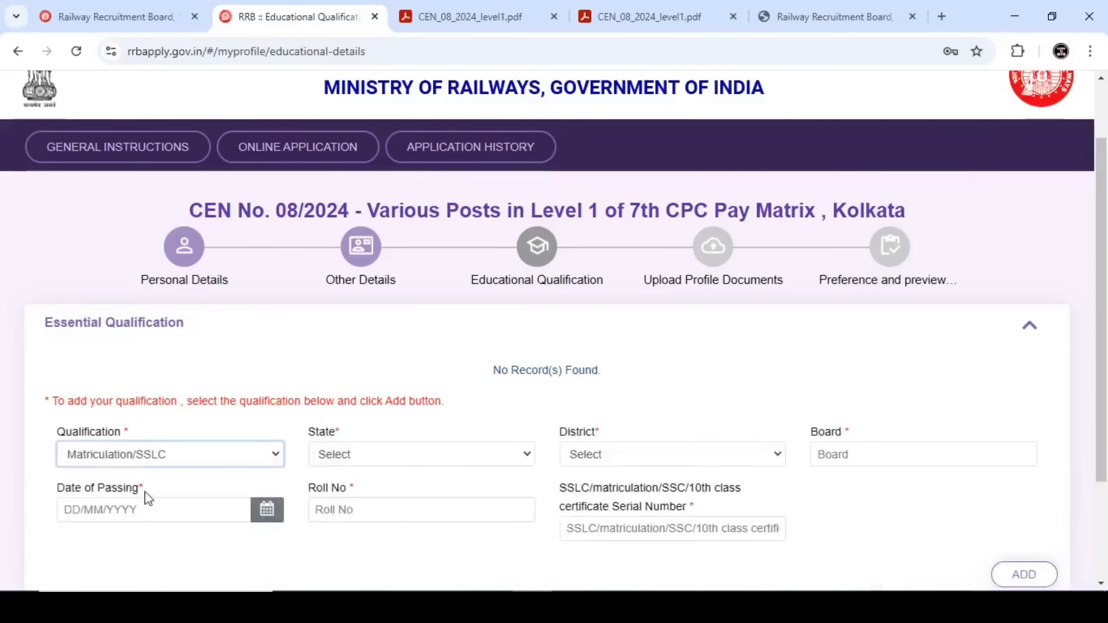
{"action": "left_click", "coordinate": [157, 457]}
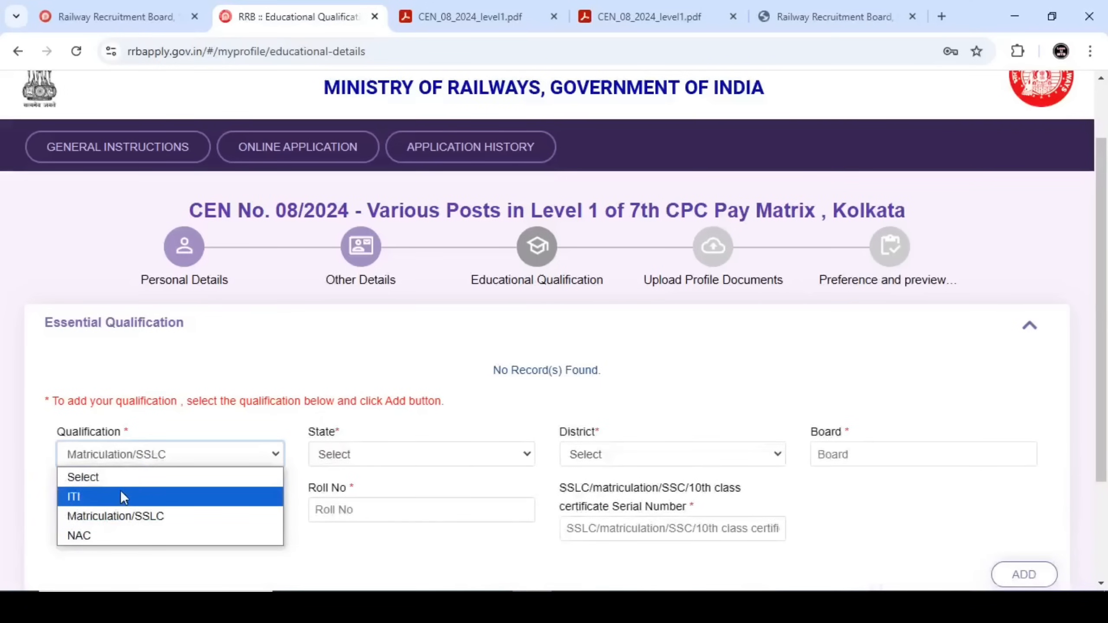
{"action": "left_click", "coordinate": [124, 522]}
{"action": "left_click", "coordinate": [346, 455]}
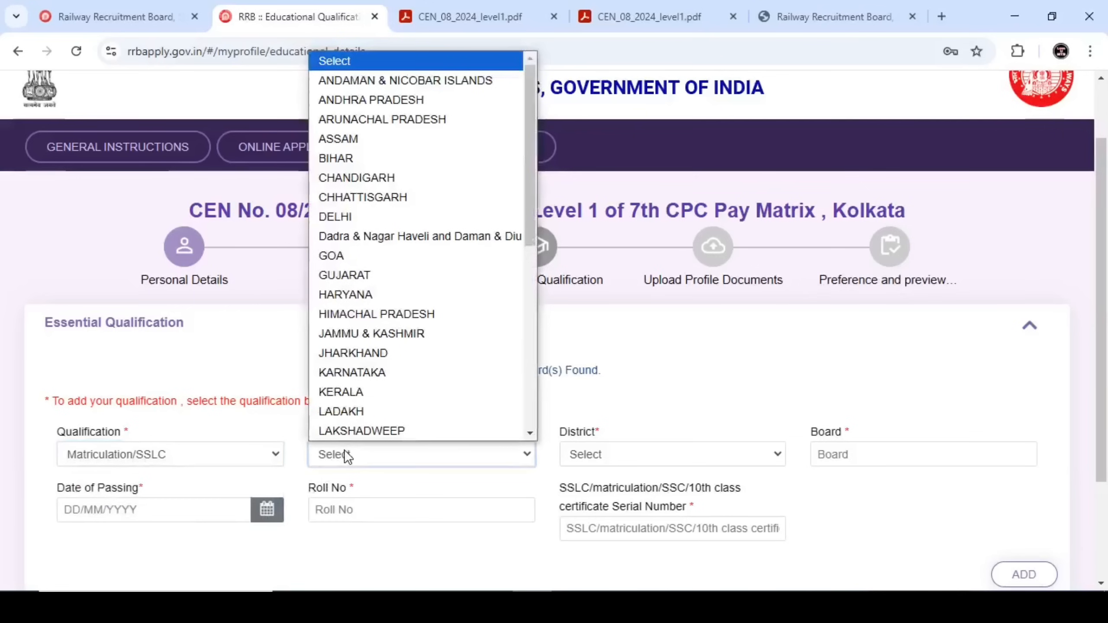
{"action": "scroll", "coordinate": [353, 393], "scroll_direction": "down", "scroll_amount": 5}
{"action": "left_click", "coordinate": [357, 432]}
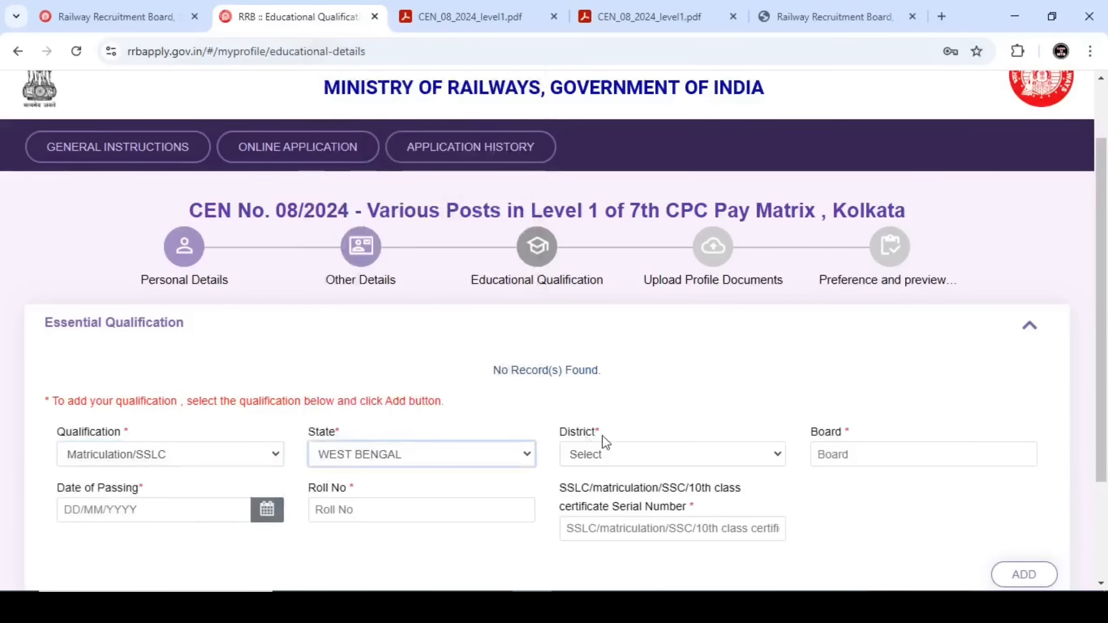
{"action": "left_click", "coordinate": [600, 454]}
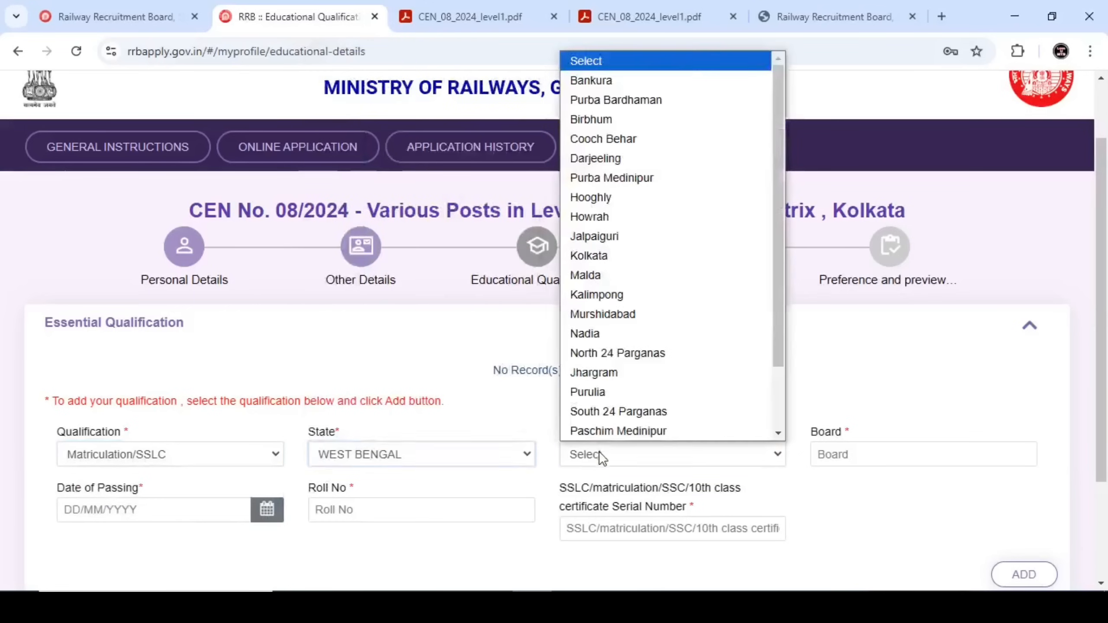
{"action": "left_click", "coordinate": [604, 145]}
Step: Type the board name, starting with 'WEST BENG'
{"action": "left_click", "coordinate": [841, 452]}
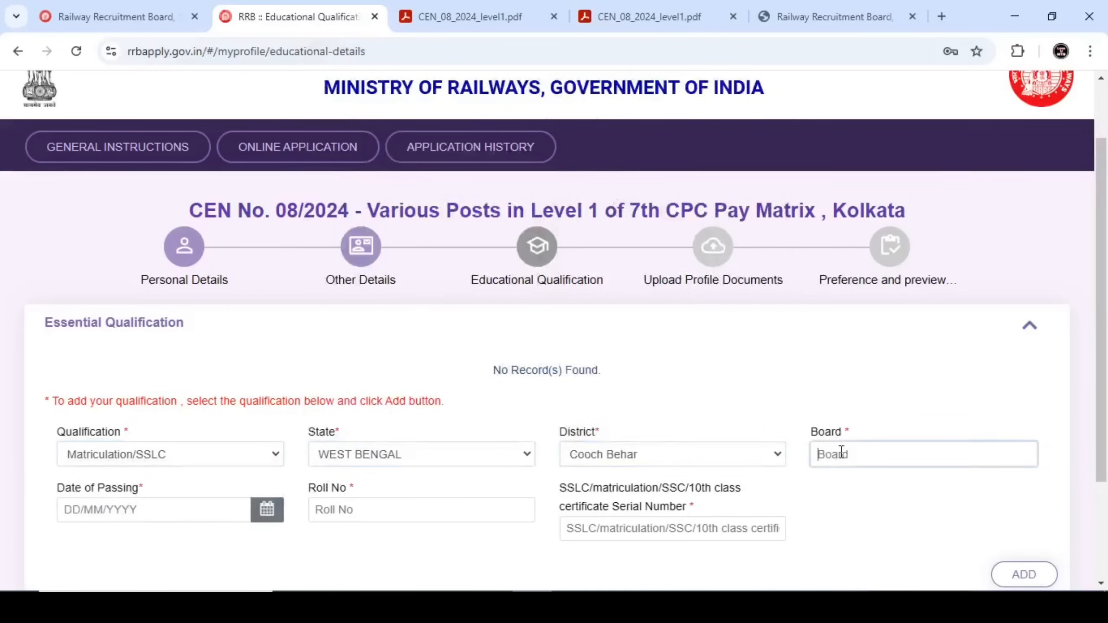
{"action": "type", "text": "wb"}
{"action": "key", "text": "BackSpace"}
{"action": "key", "text": "BackSpace"}
{"action": "type", "text": "WEST BENG"}
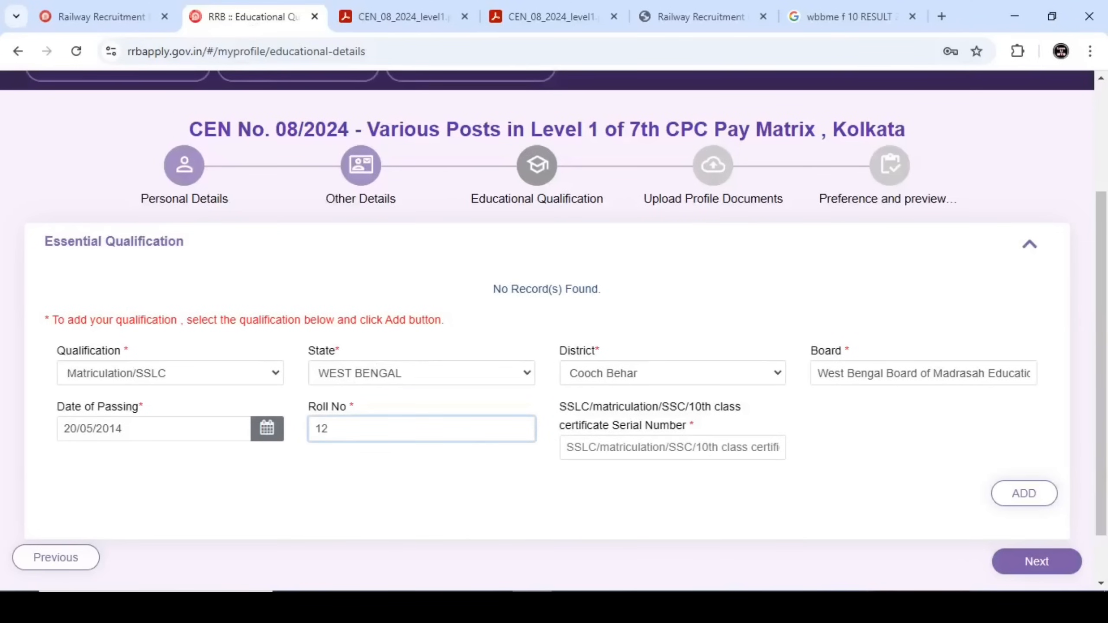
Step: Enter the roll number and the 10th certificate serial number, then add the Matriculation record
{"action": "left_click", "coordinate": [452, 487]}
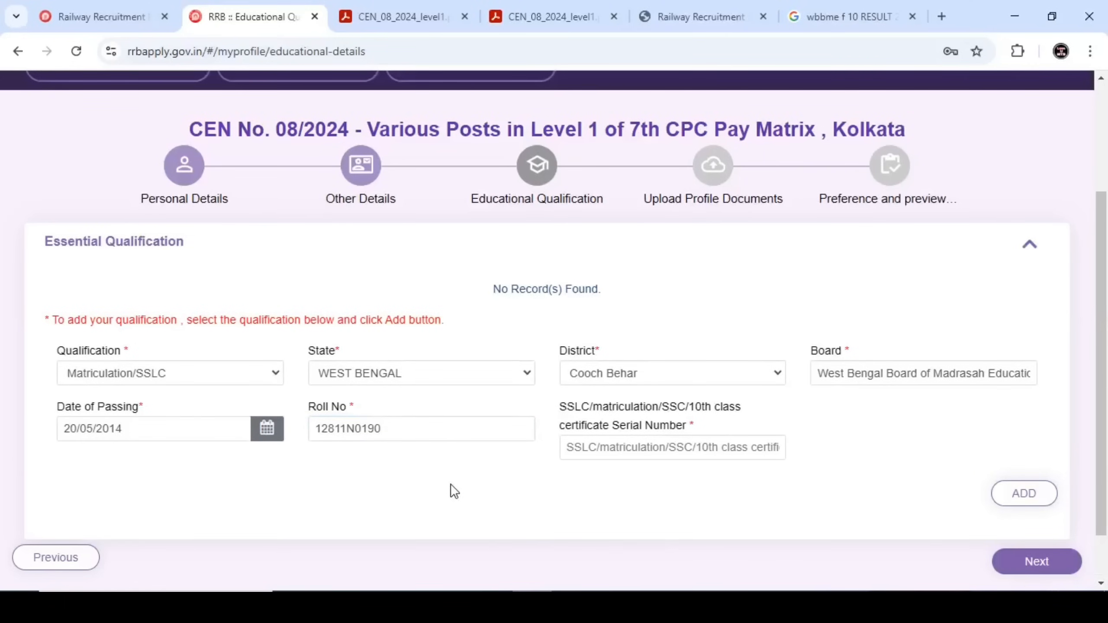
{"action": "left_click", "coordinate": [612, 447]}
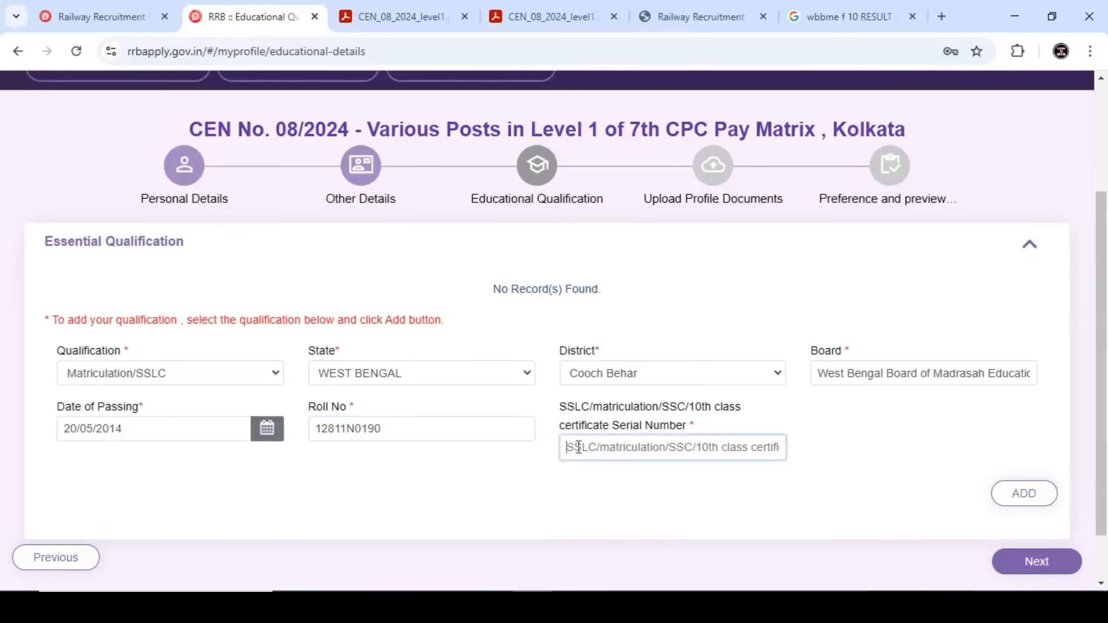
{"action": "key", "text": "ctrl+v"}
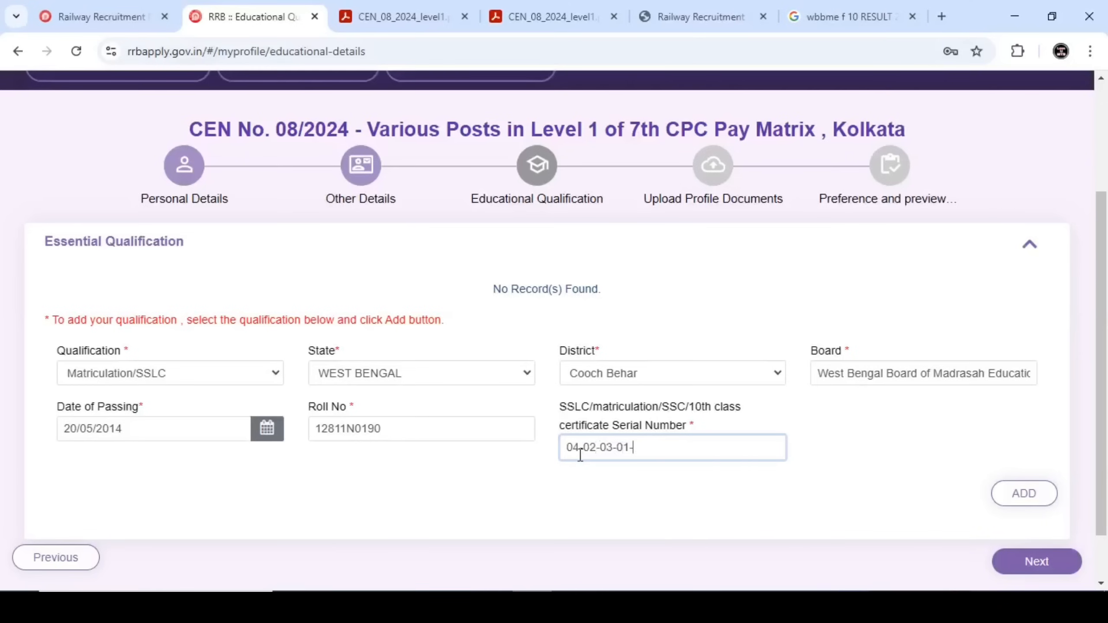
{"action": "type", "text": "015"}
{"action": "left_click", "coordinate": [1021, 495]}
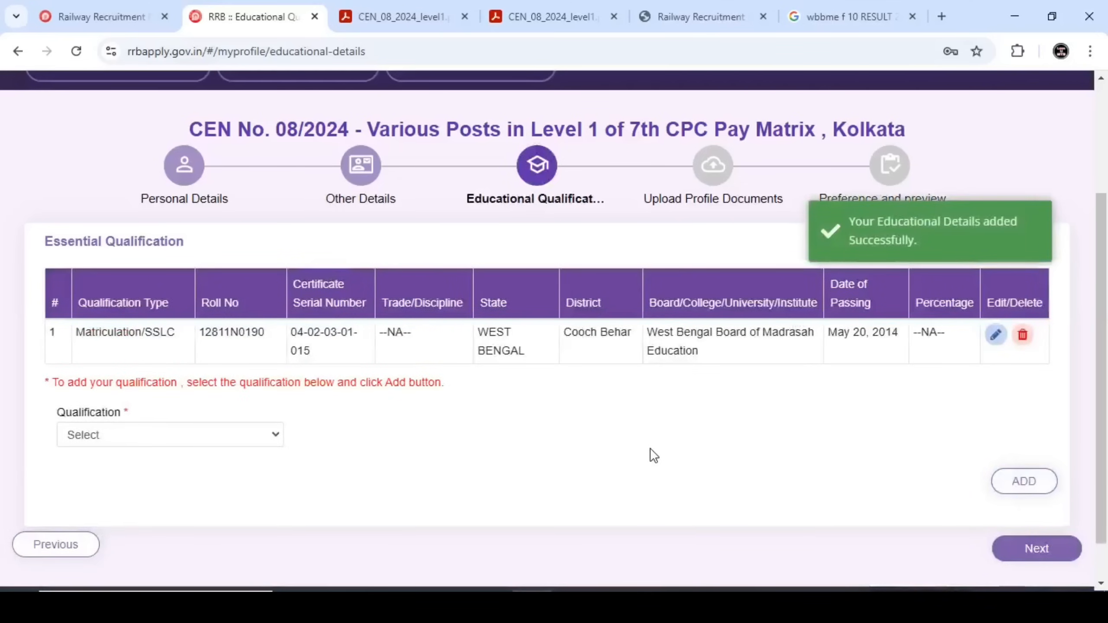
Step: Reopen the Matriculation record, review its columns, and update it
{"action": "left_click", "coordinate": [996, 337]}
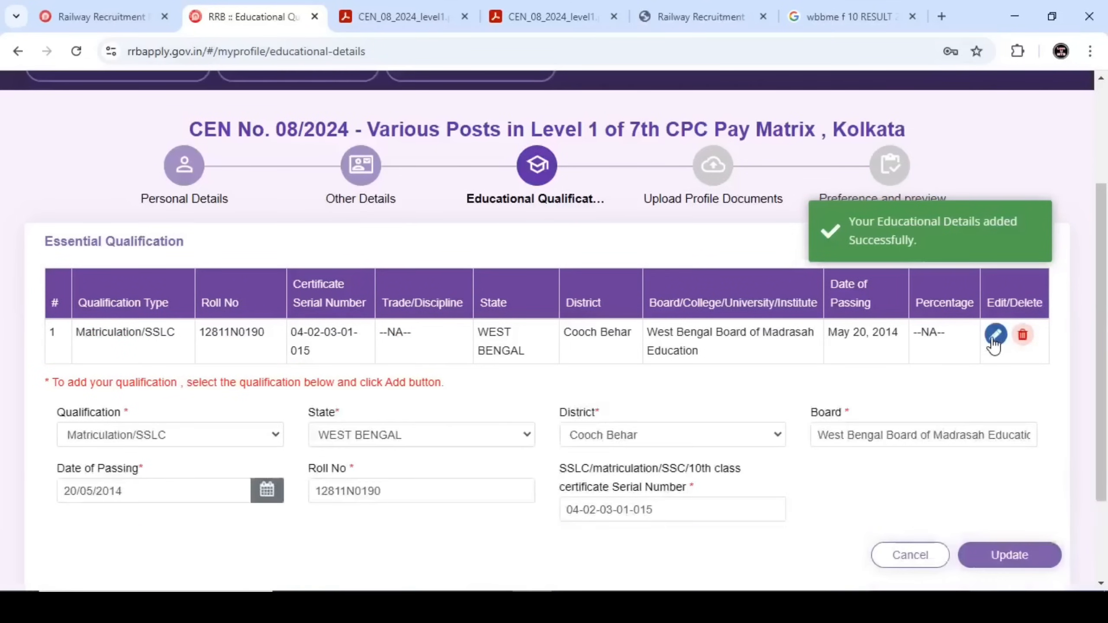
{"action": "scroll", "coordinate": [709, 437], "scroll_direction": "down", "scroll_amount": 2}
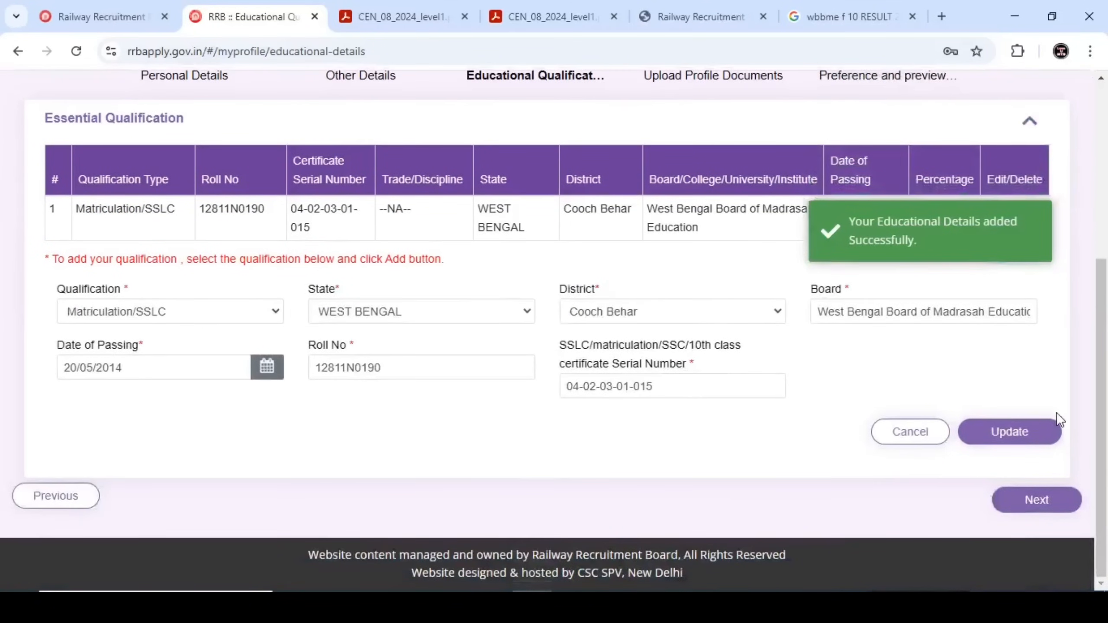
{"action": "scroll", "coordinate": [1007, 393], "scroll_direction": "up", "scroll_amount": 3}
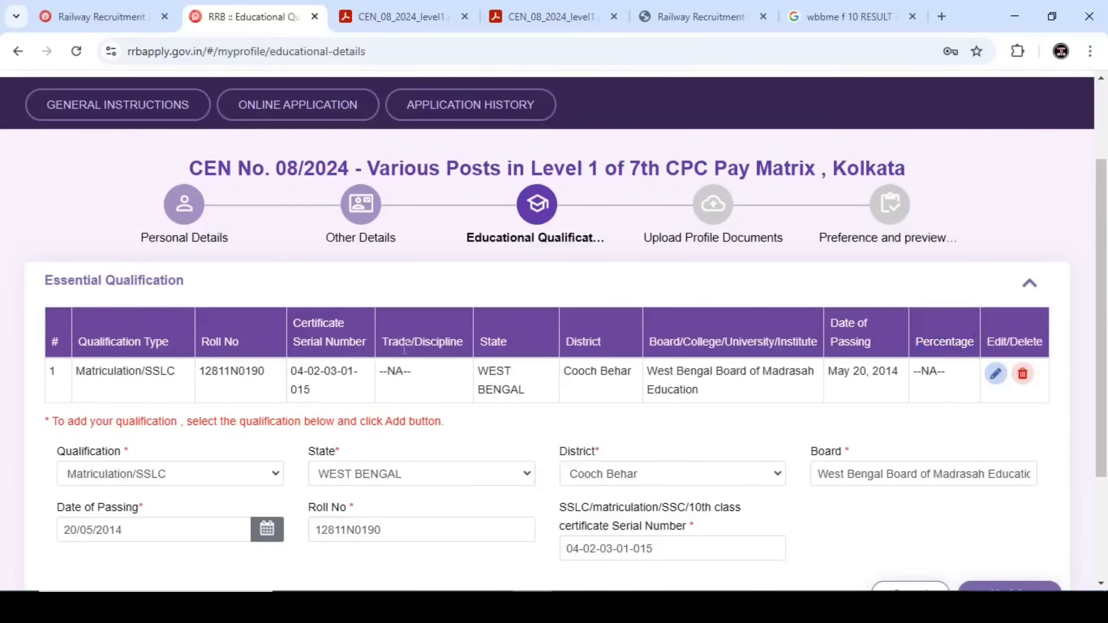
{"action": "left_click_drag", "start_coordinate": [386, 345], "coordinate": [472, 349]}
{"action": "scroll", "coordinate": [1066, 547], "scroll_direction": "down", "scroll_amount": 2}
{"action": "left_click", "coordinate": [1041, 515]}
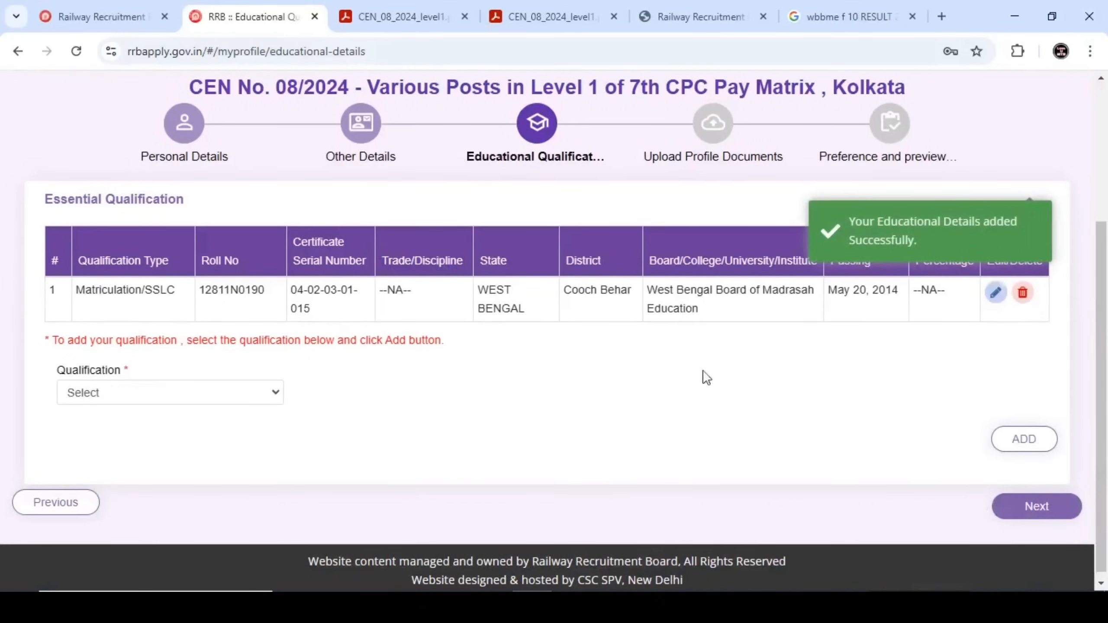
Step: Look over the other qualifications, then proceed to the profile documents upload step
{"action": "left_click", "coordinate": [203, 399]}
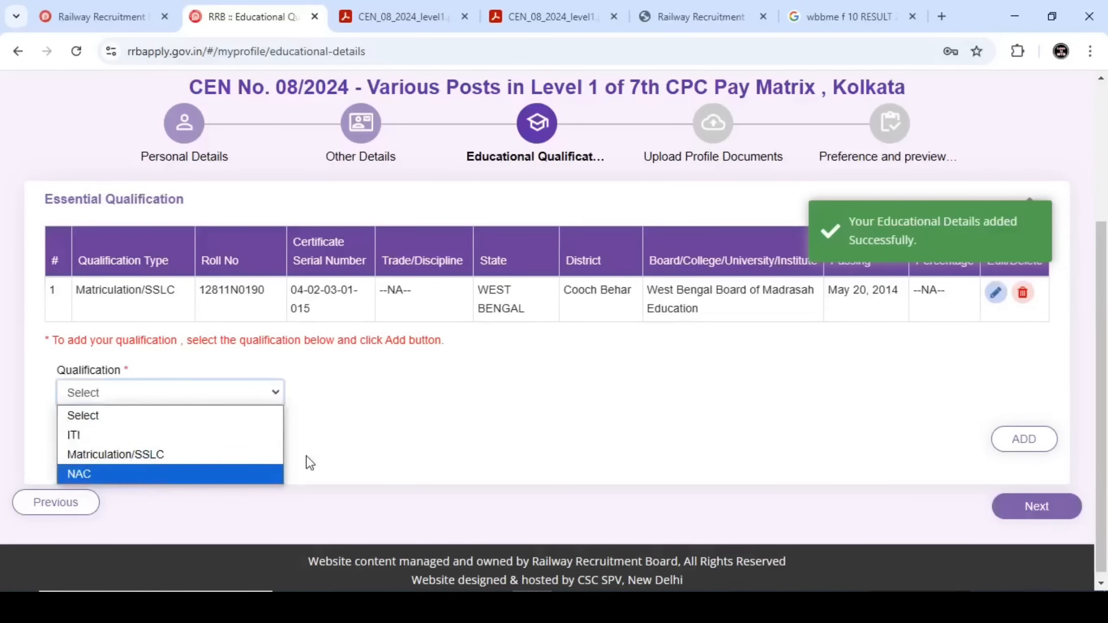
{"action": "left_click", "coordinate": [421, 432]}
{"action": "left_click", "coordinate": [1045, 512]}
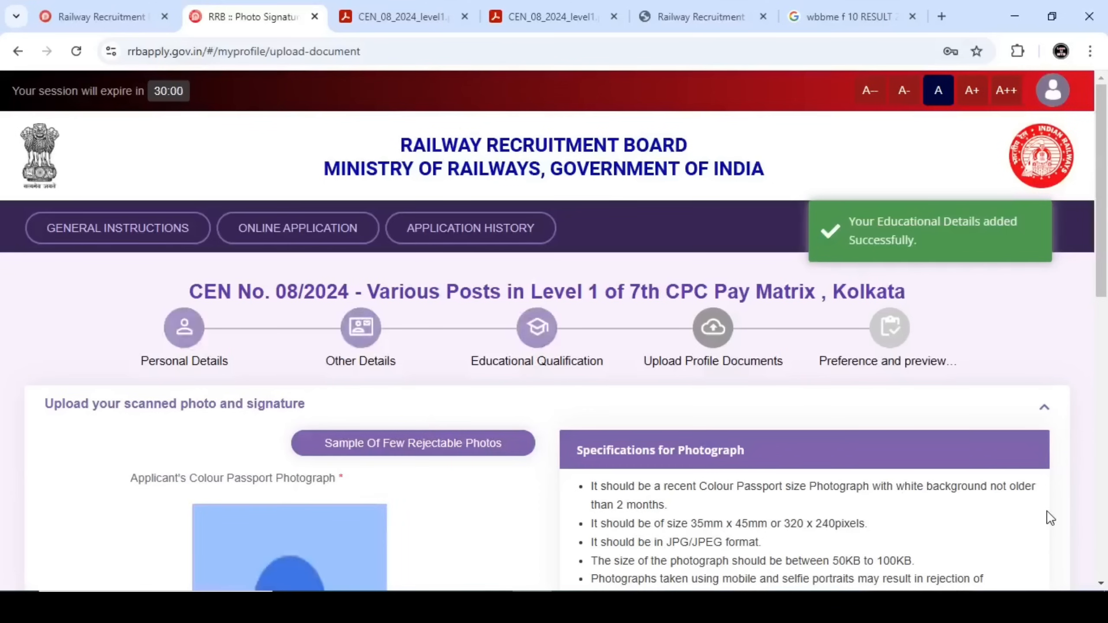
{"action": "scroll", "coordinate": [689, 418], "scroll_direction": "down", "scroll_amount": 4}
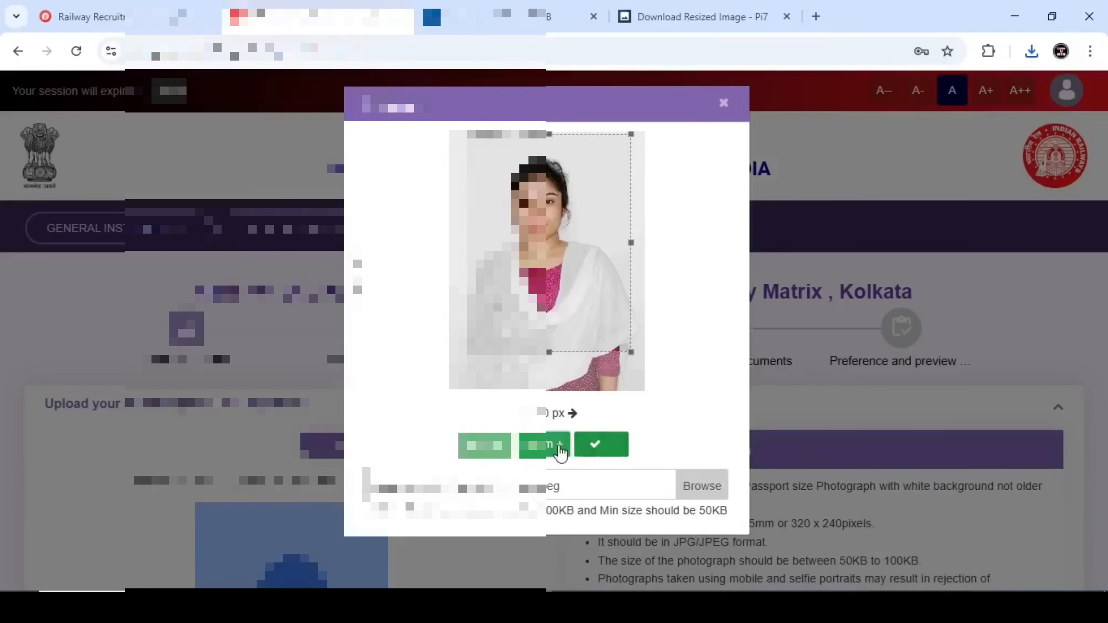
{"action": "left_click", "coordinate": [564, 454]}
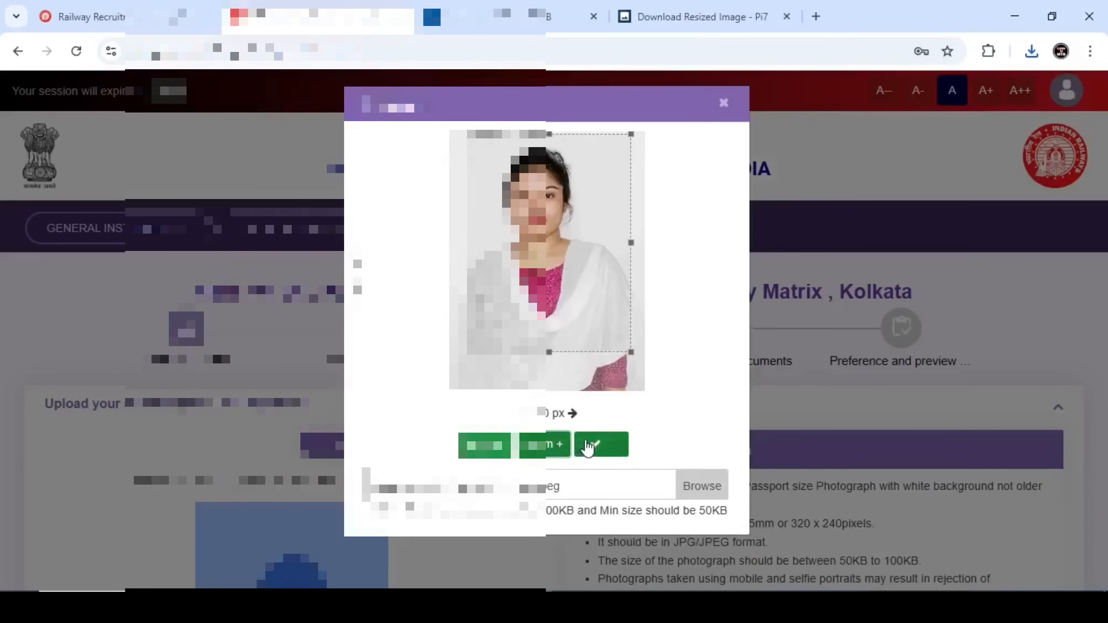
{"action": "left_click", "coordinate": [609, 445]}
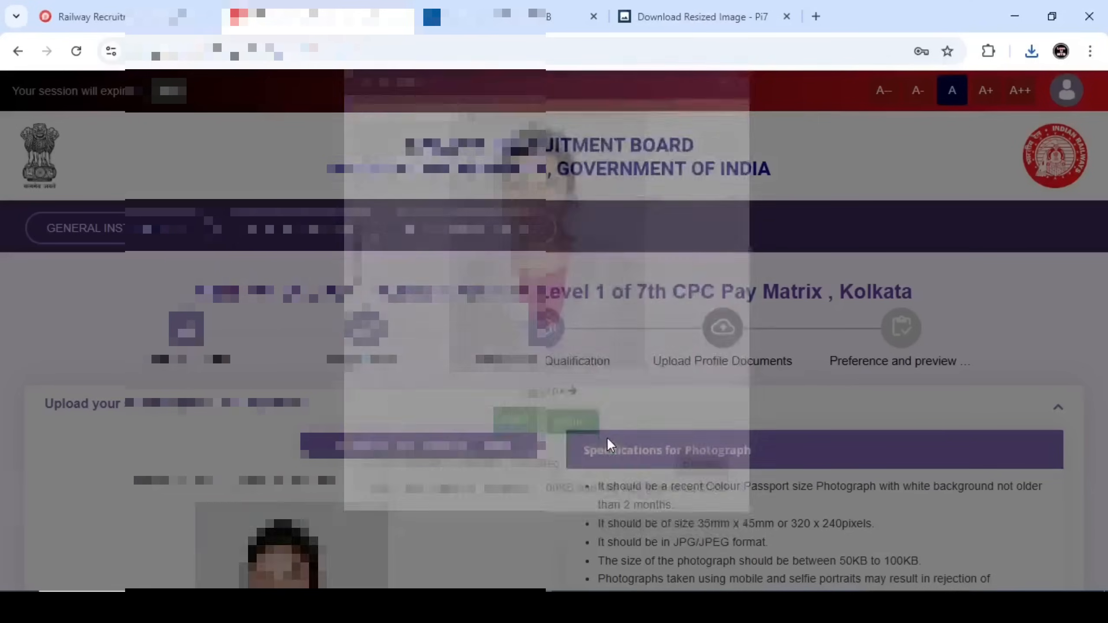
{"action": "scroll", "coordinate": [546, 463], "scroll_direction": "down", "scroll_amount": 1}
{"action": "scroll", "coordinate": [480, 480], "scroll_direction": "down", "scroll_amount": 4}
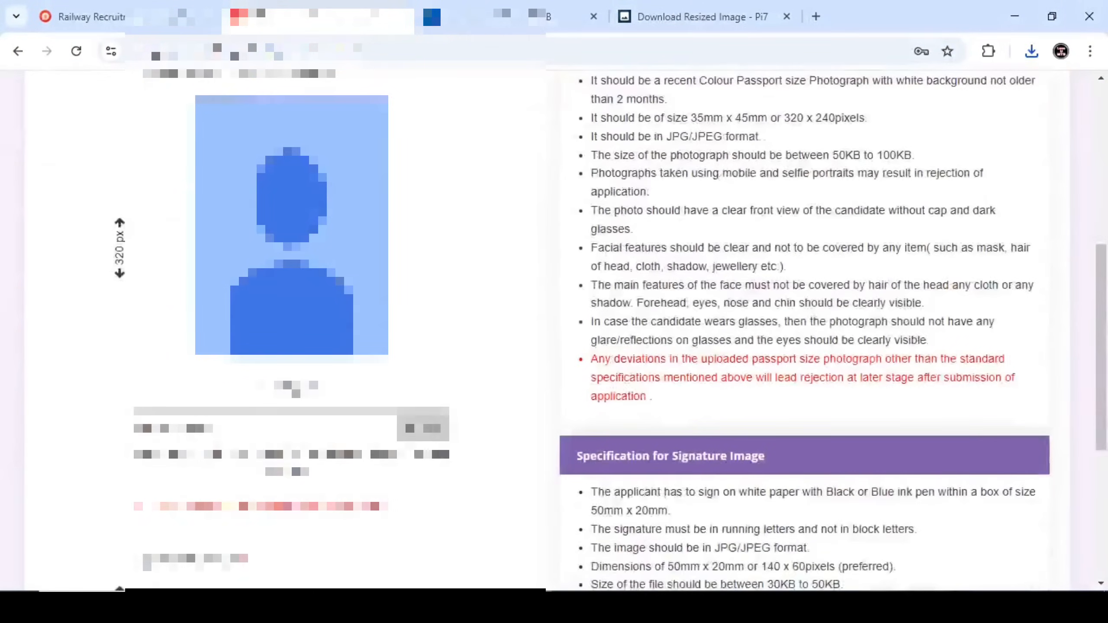
Step: Upload the portrait image as the passport photo, confirming its crop
{"action": "left_click", "coordinate": [318, 421]}
{"action": "left_click", "coordinate": [262, 257]}
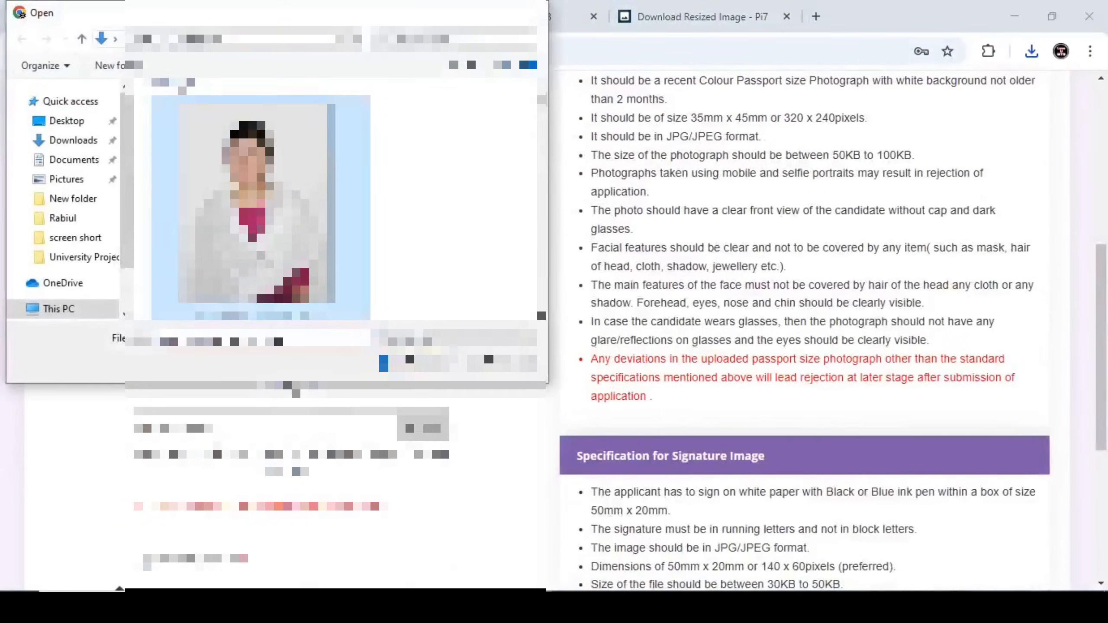
{"action": "key", "text": "Return"}
{"action": "left_click", "coordinate": [600, 441]}
{"action": "scroll", "coordinate": [521, 443], "scroll_direction": "down", "scroll_amount": 8}
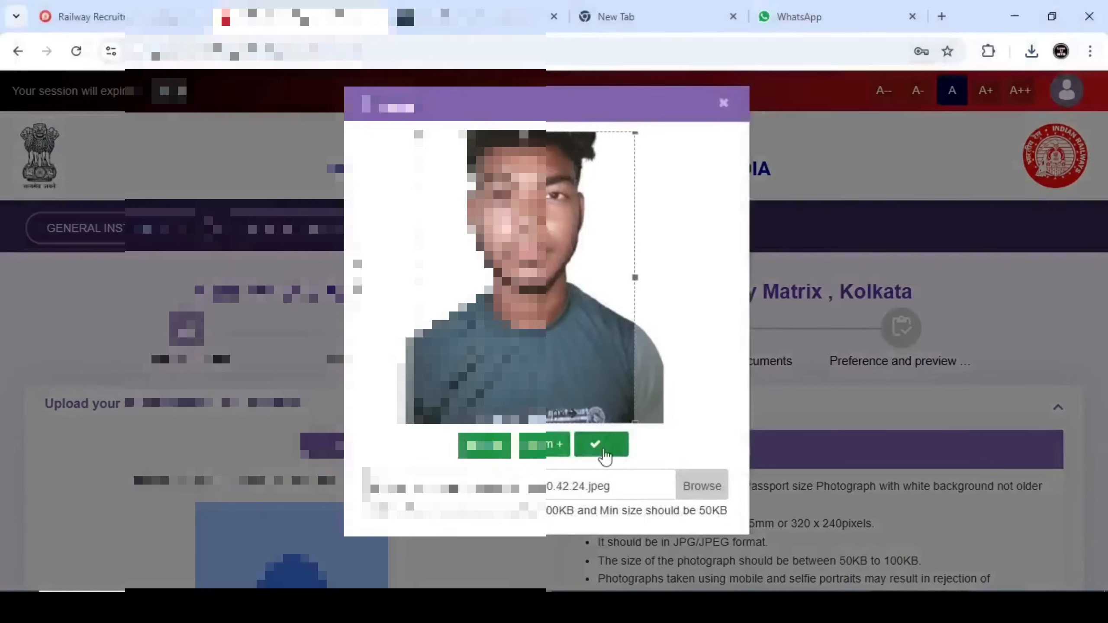
{"action": "left_click", "coordinate": [601, 458]}
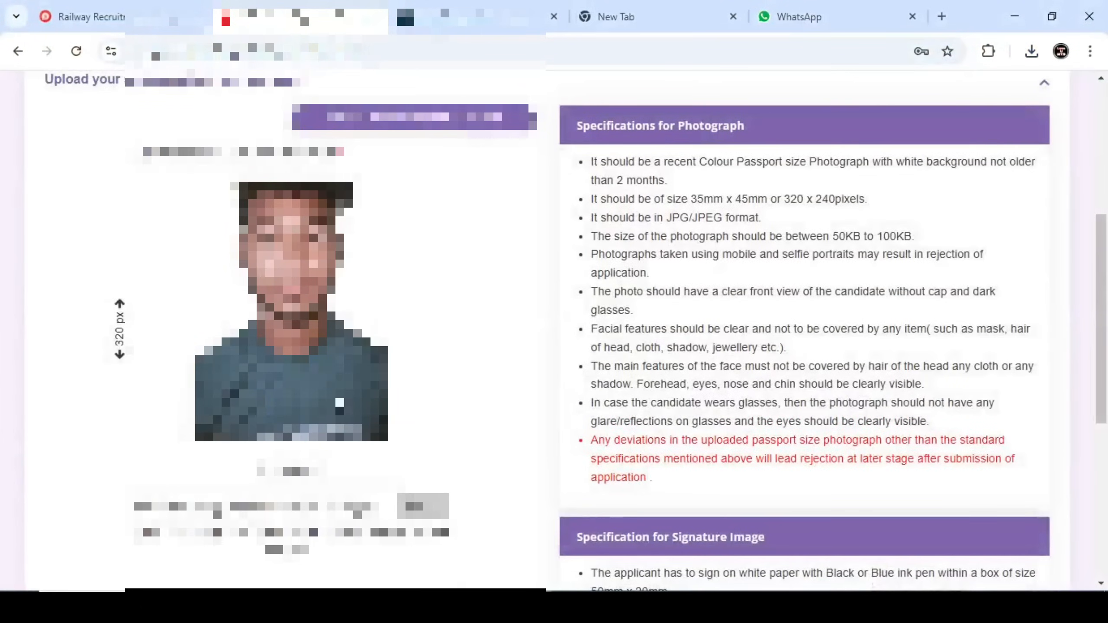
Step: Try OK2.jpg as the signature image, which is rejected for exceeding 50 KB
{"action": "scroll", "coordinate": [340, 397], "scroll_direction": "down", "scroll_amount": 2}
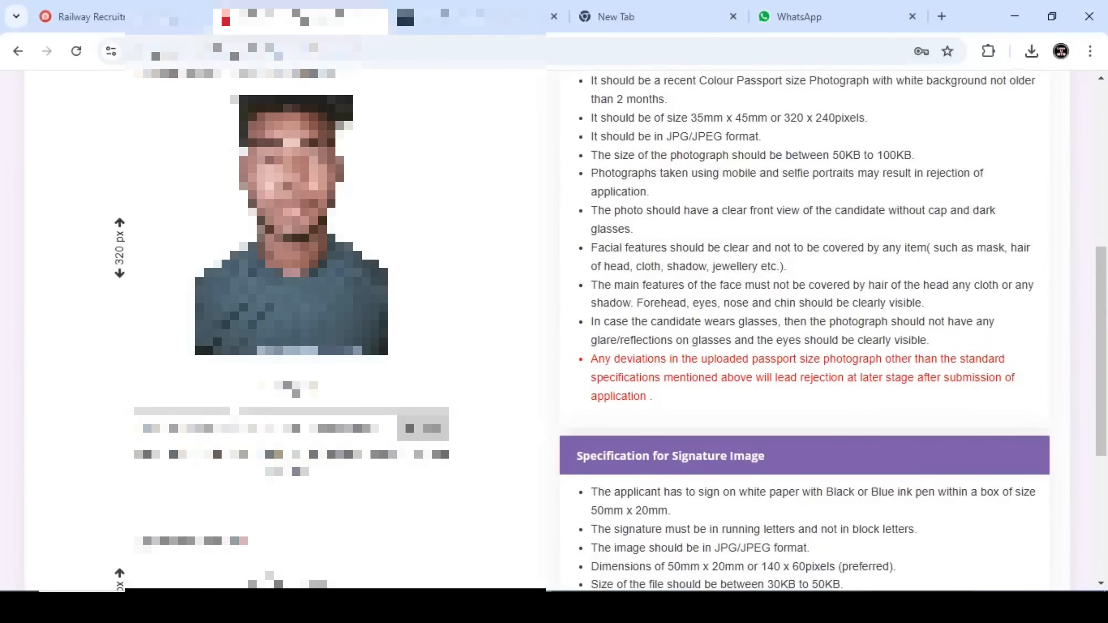
{"action": "scroll", "coordinate": [576, 332], "scroll_direction": "up", "scroll_amount": 2}
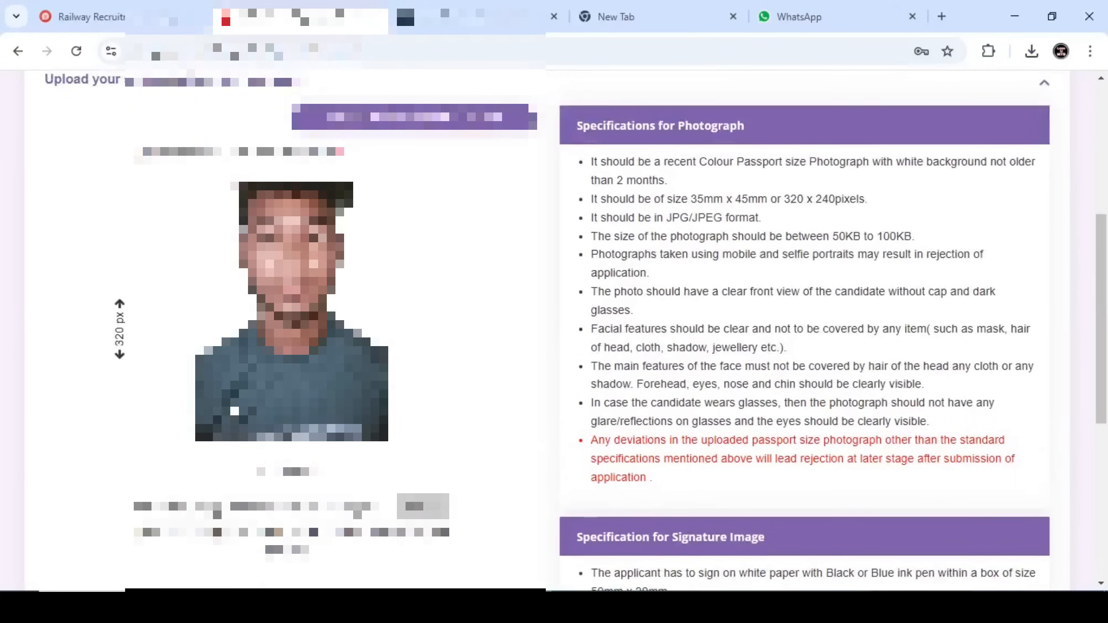
{"action": "scroll", "coordinate": [576, 331], "scroll_direction": "down", "scroll_amount": 2}
{"action": "scroll", "coordinate": [576, 331], "scroll_direction": "down", "scroll_amount": 4}
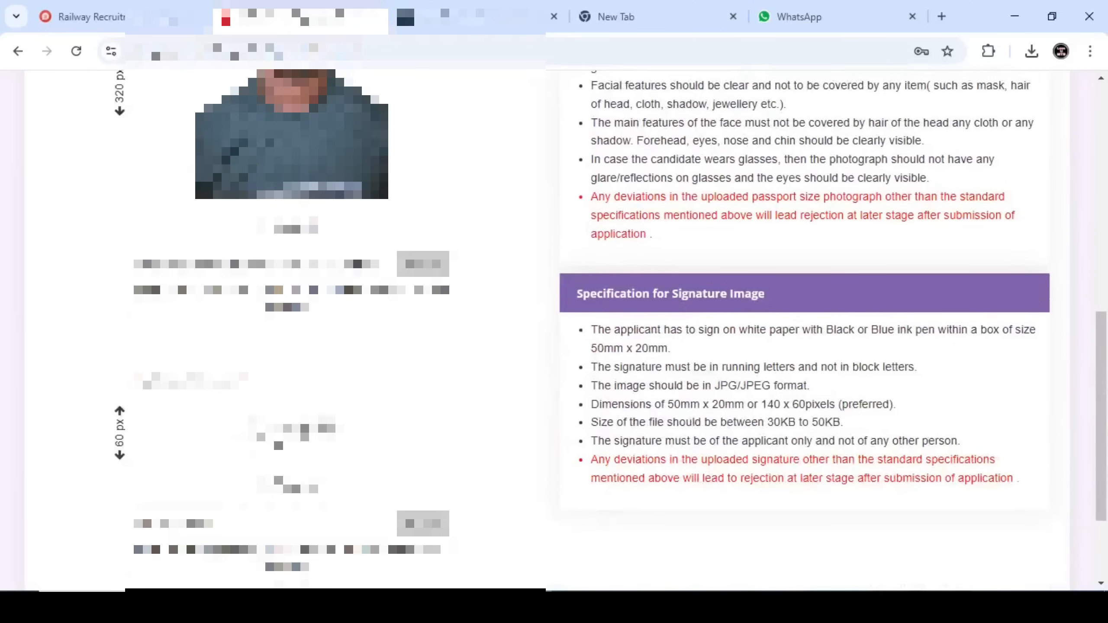
{"action": "left_click", "coordinate": [283, 525]}
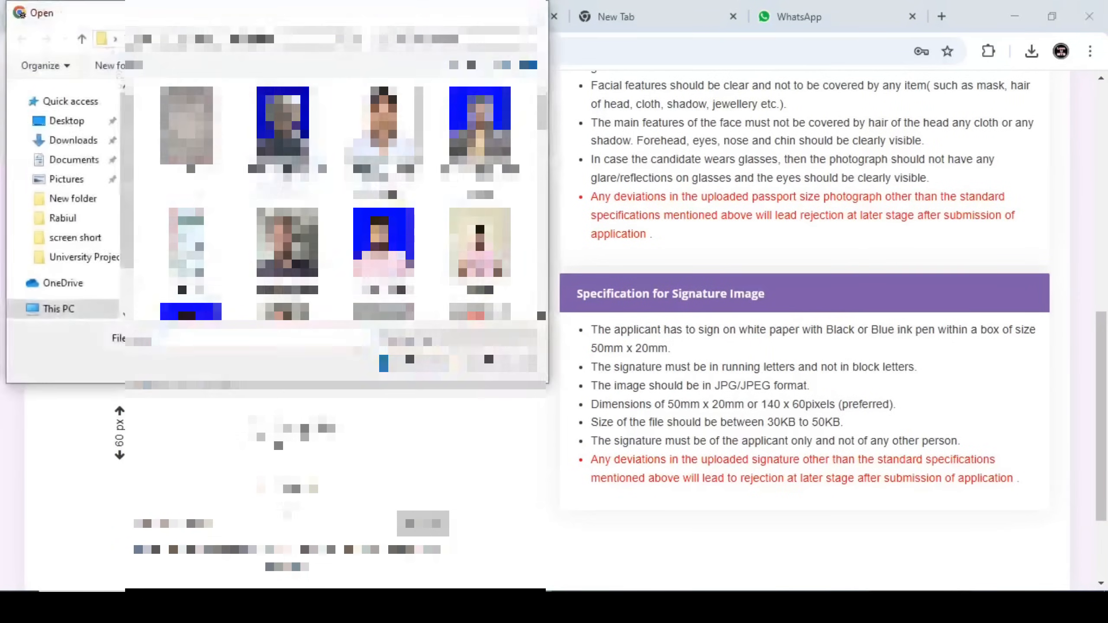
{"action": "scroll", "coordinate": [380, 266], "scroll_direction": "down", "scroll_amount": 5}
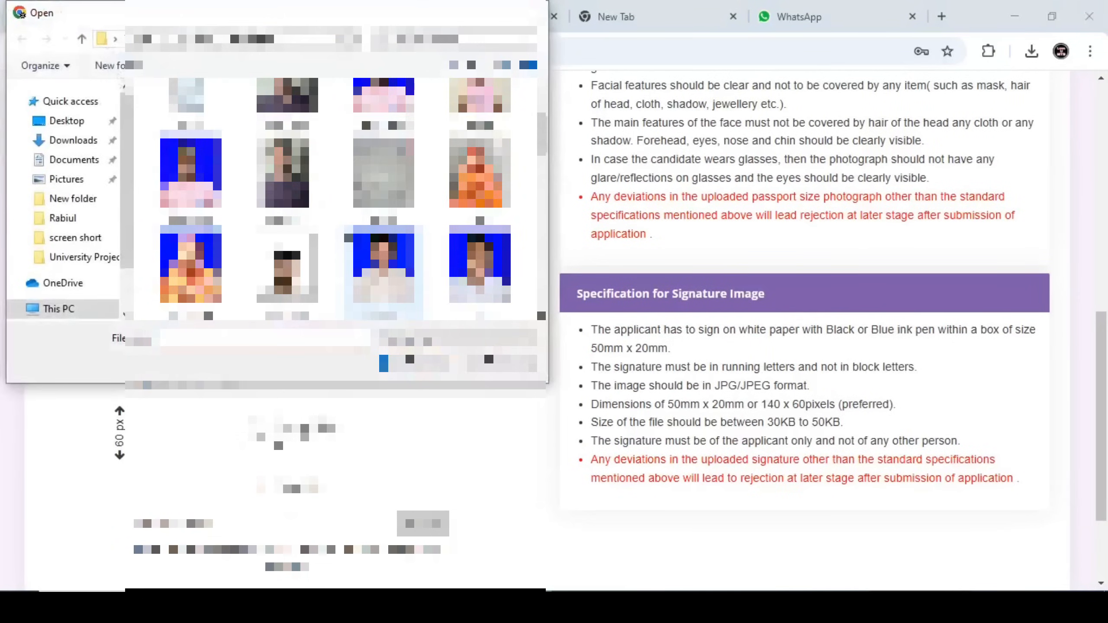
{"action": "scroll", "coordinate": [380, 253], "scroll_direction": "down", "scroll_amount": 3}
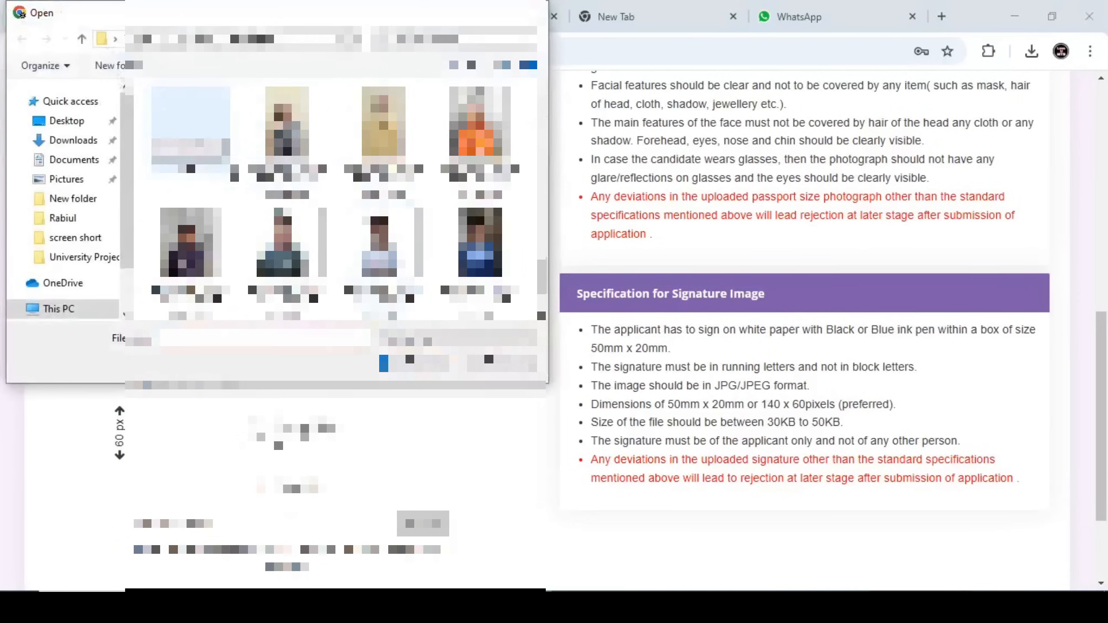
{"action": "double_click", "coordinate": [208, 167]}
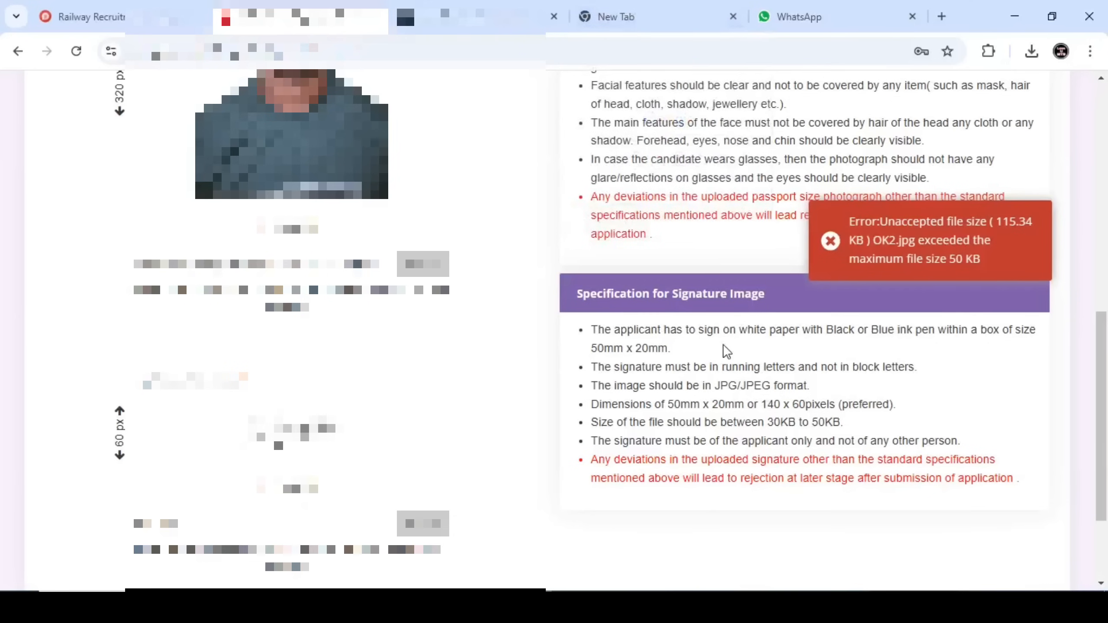
Step: Upload the resized signature image from Downloads, confirming its crop
{"action": "scroll", "coordinate": [723, 345], "scroll_direction": "down", "scroll_amount": 2}
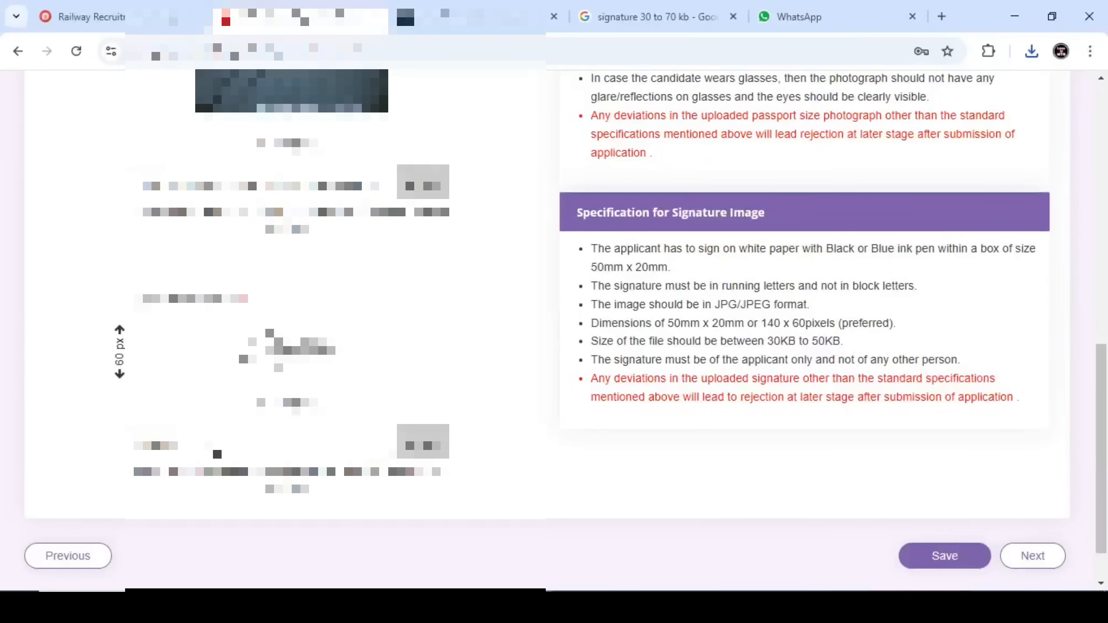
{"action": "left_click", "coordinate": [73, 140]}
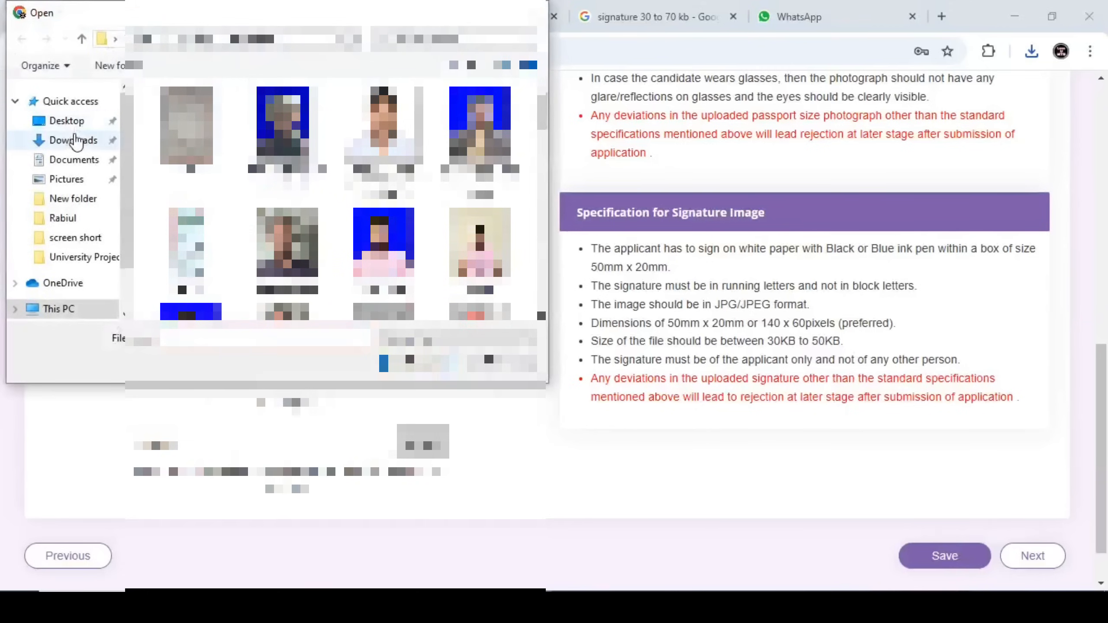
{"action": "left_click", "coordinate": [243, 203]}
{"action": "left_click", "coordinate": [417, 364]}
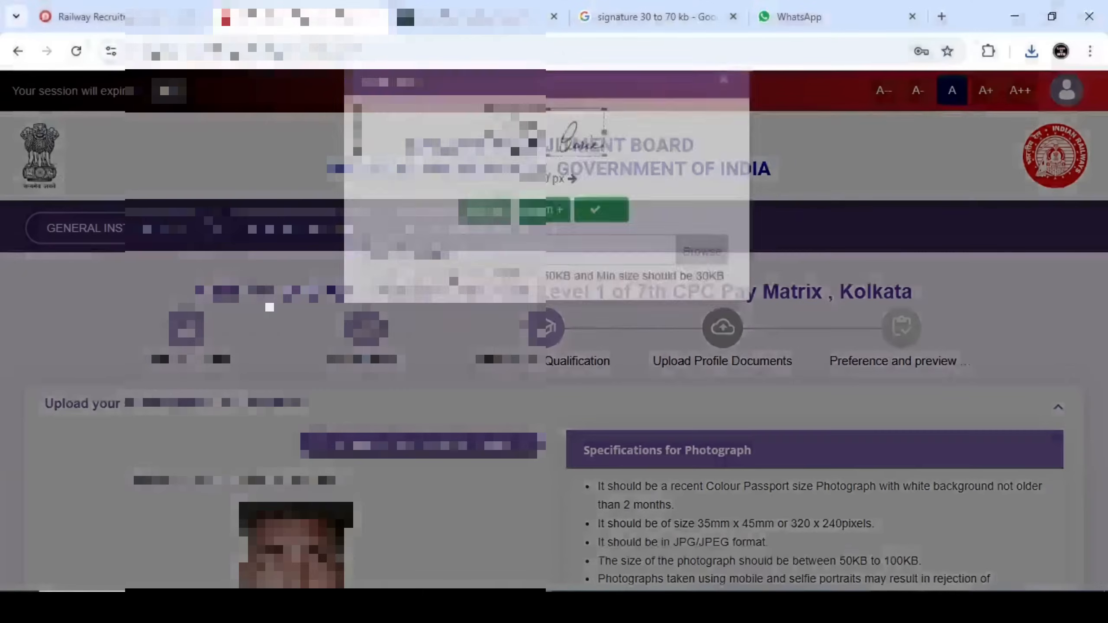
{"action": "left_click", "coordinate": [601, 233]}
Step: Save the photo and signature and continue to the Preference and preview step
{"action": "scroll", "coordinate": [598, 243], "scroll_direction": "down", "scroll_amount": 9}
{"action": "scroll", "coordinate": [599, 305], "scroll_direction": "down", "scroll_amount": 5}
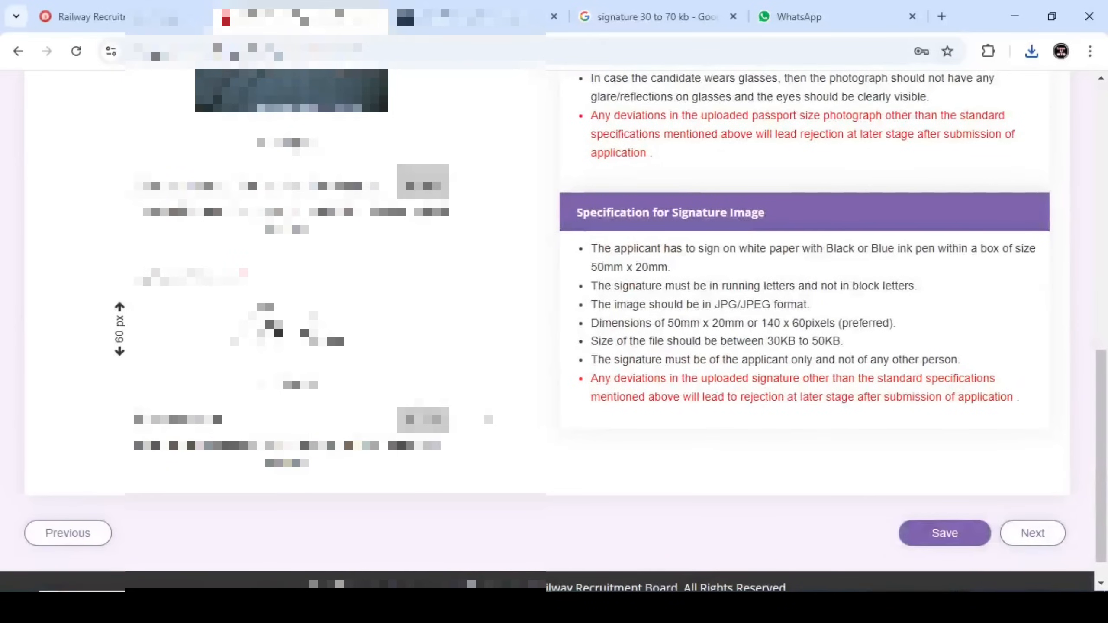
{"action": "left_click", "coordinate": [935, 536]}
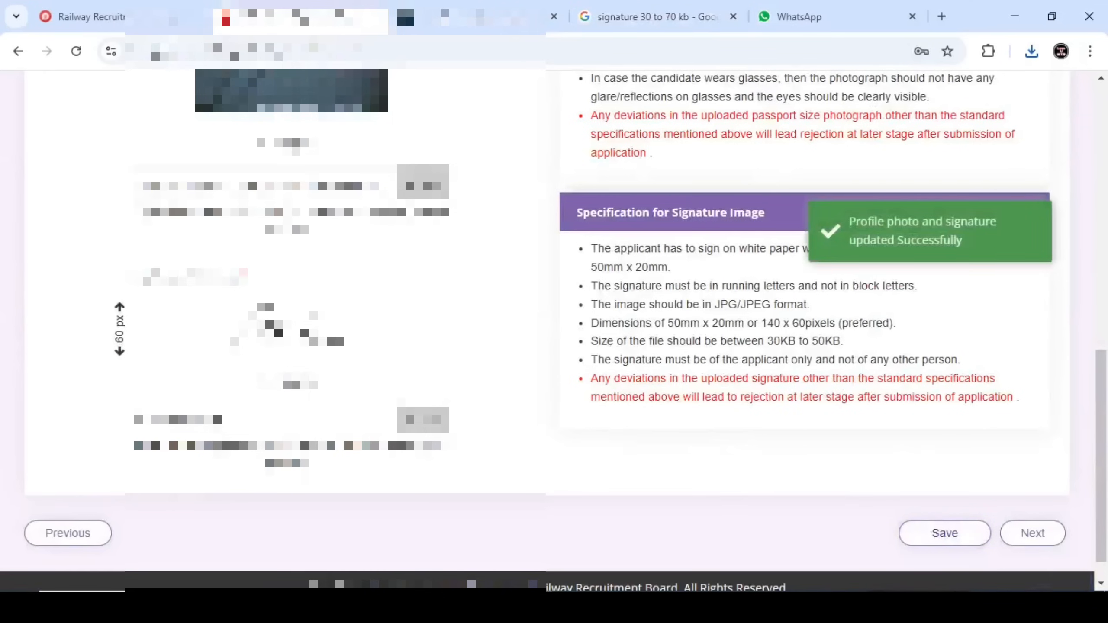
{"action": "left_click", "coordinate": [1034, 532]}
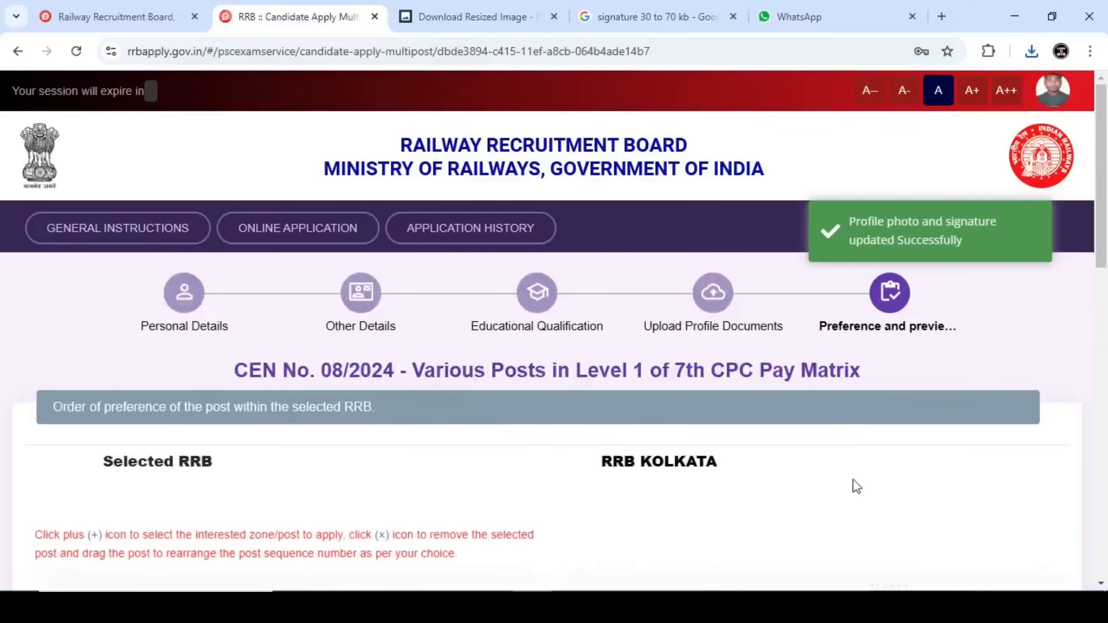
Step: Close the resized-image download, signature-size search and WhatsApp browser tabs
{"action": "scroll", "coordinate": [853, 479], "scroll_direction": "down", "scroll_amount": 6}
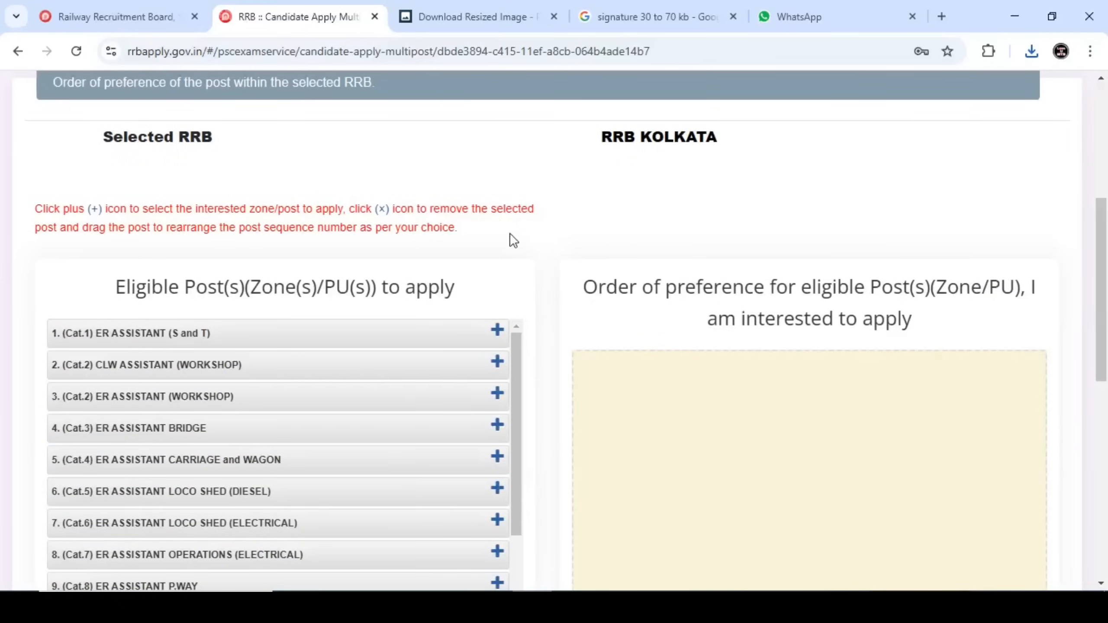
{"action": "scroll", "coordinate": [510, 240], "scroll_direction": "down", "scroll_amount": 3}
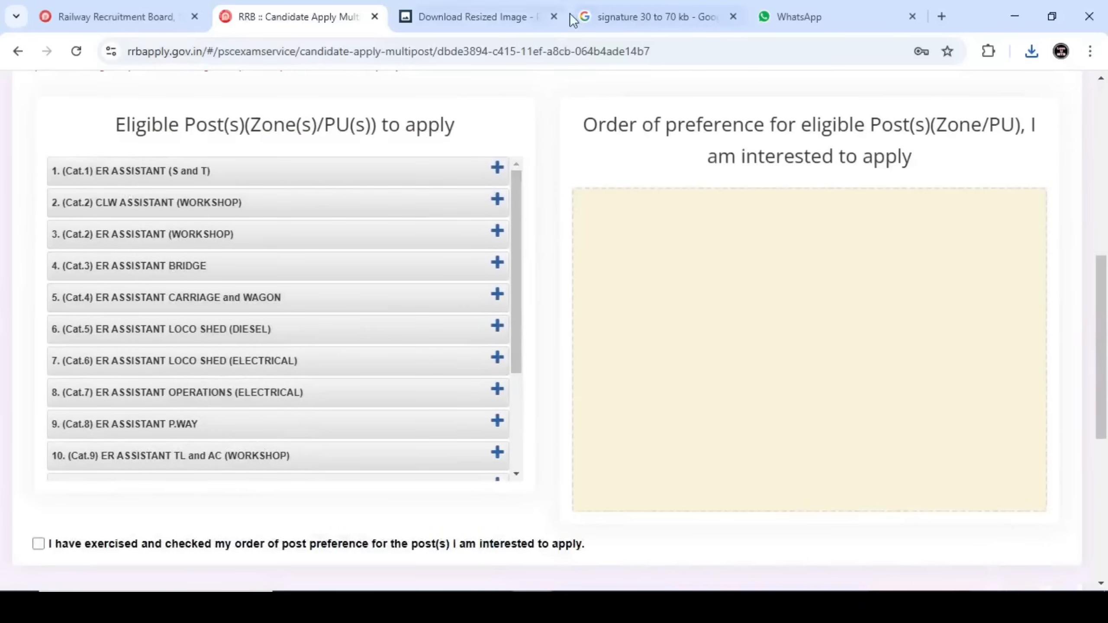
{"action": "left_click", "coordinate": [553, 16]}
{"action": "left_click", "coordinate": [552, 14]}
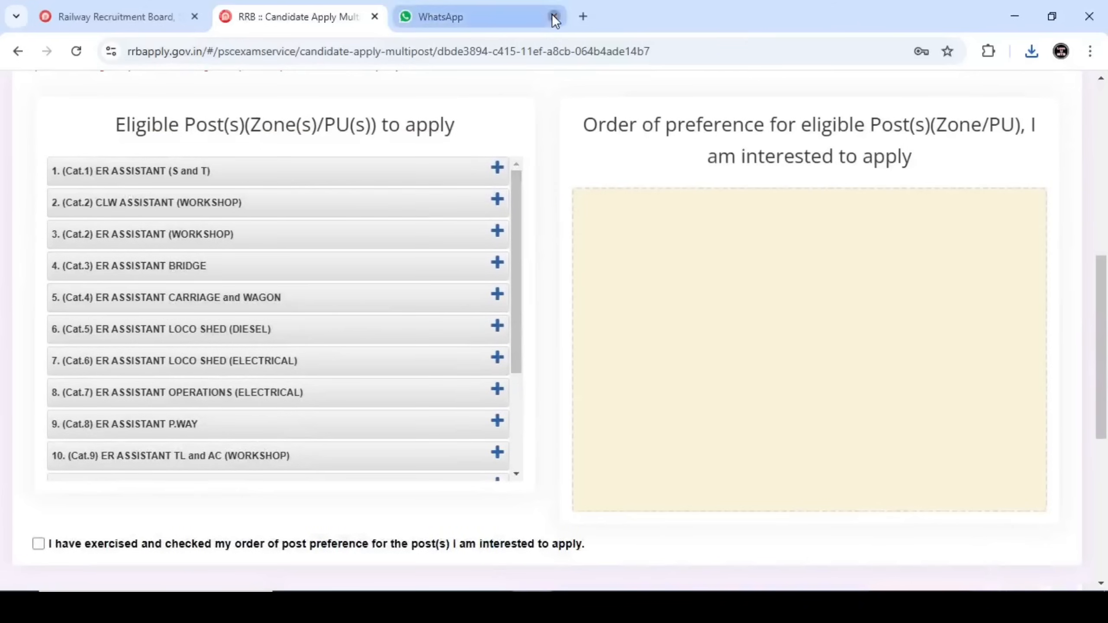
{"action": "left_click", "coordinate": [552, 14]}
Step: Add the first seven preferences, led by ER ASSISTANT CARRIAGE and WAGON, then ER ASSISTANT (WORKSHOP)
{"action": "left_click_drag", "start_coordinate": [478, 293], "coordinate": [997, 230]}
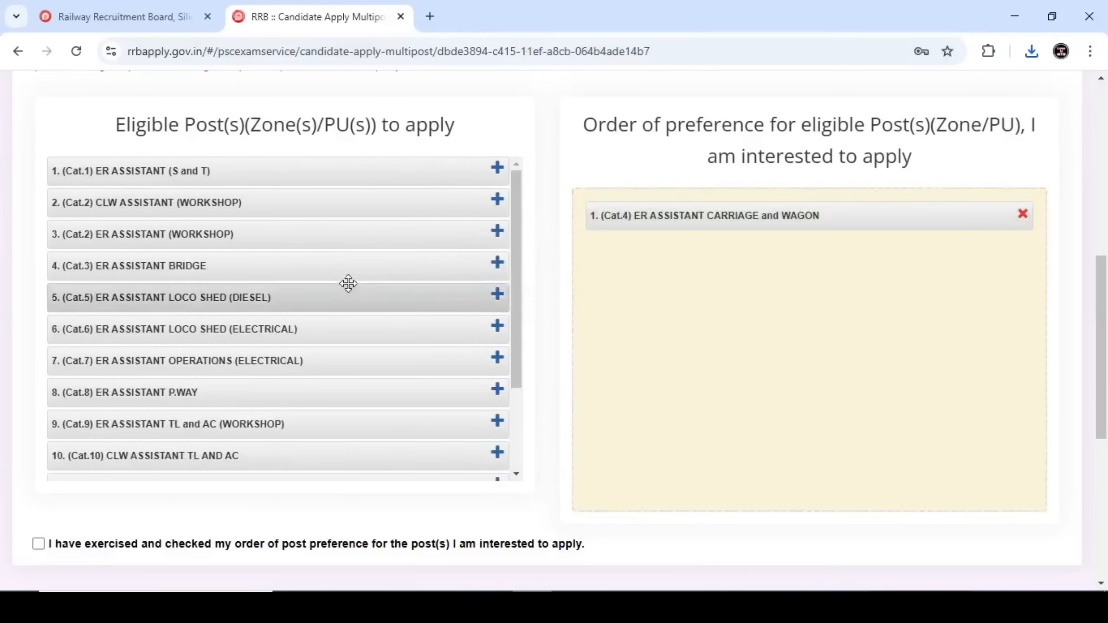
{"action": "left_click", "coordinate": [497, 235]}
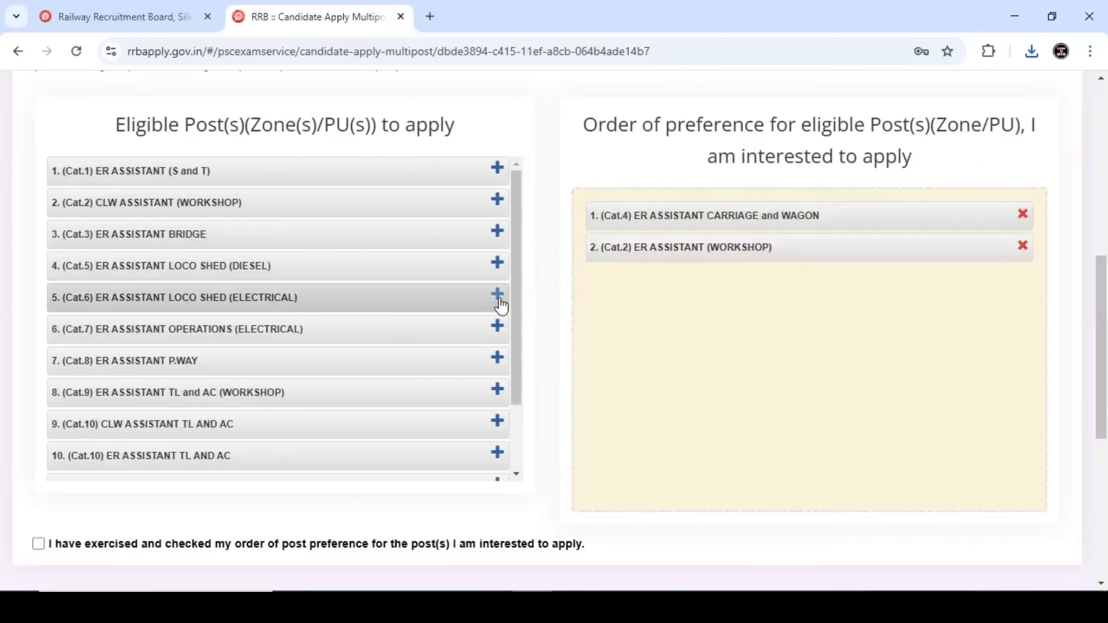
{"action": "left_click", "coordinate": [498, 326]}
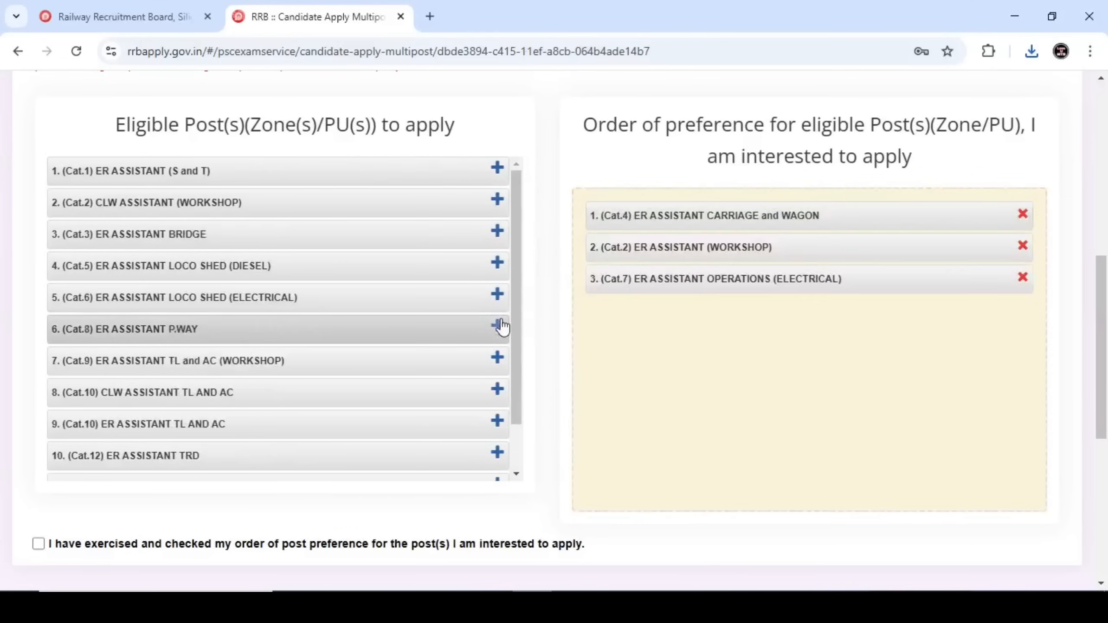
{"action": "left_click", "coordinate": [498, 452]}
{"action": "scroll", "coordinate": [436, 397], "scroll_direction": "down", "scroll_amount": 1}
{"action": "scroll", "coordinate": [465, 381], "scroll_direction": "up", "scroll_amount": 1}
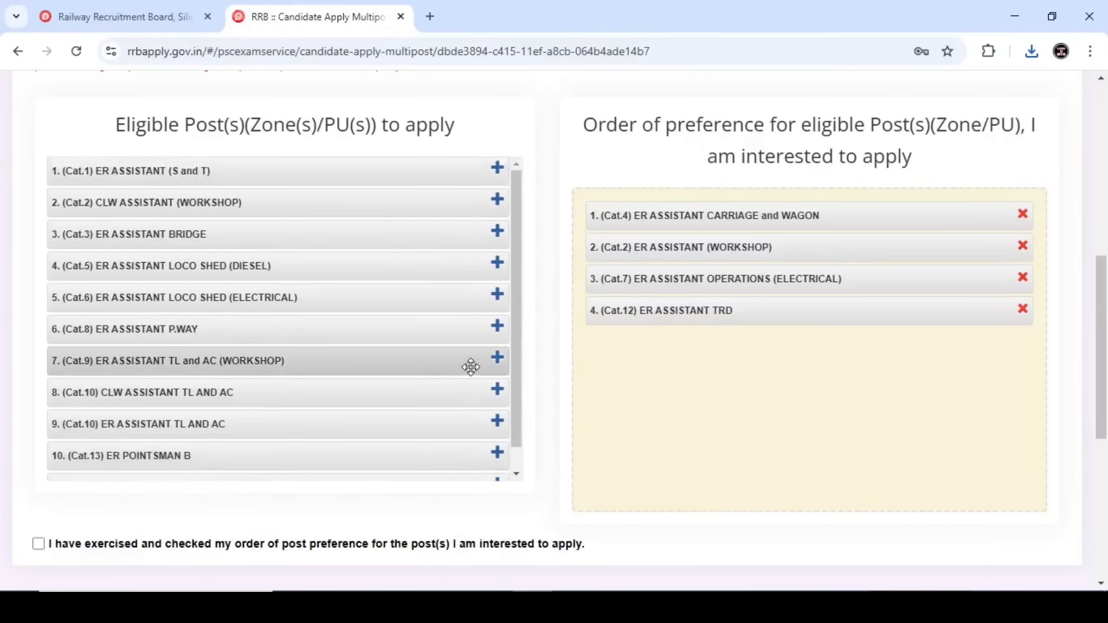
{"action": "left_click", "coordinate": [497, 169]}
{"action": "left_click", "coordinate": [510, 233]}
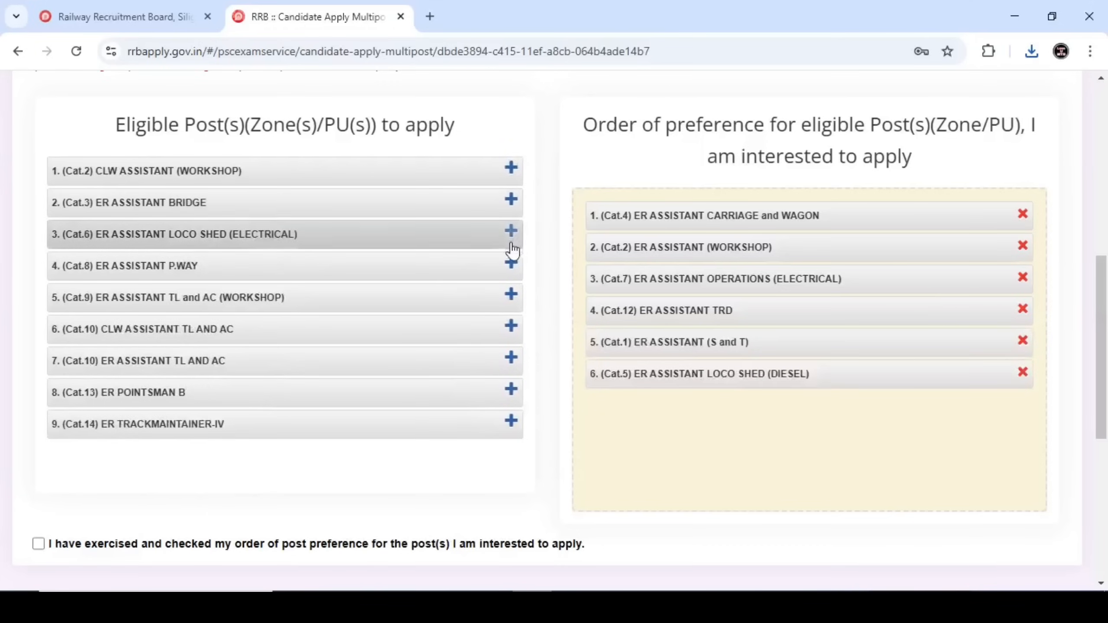
{"action": "left_click", "coordinate": [512, 391]}
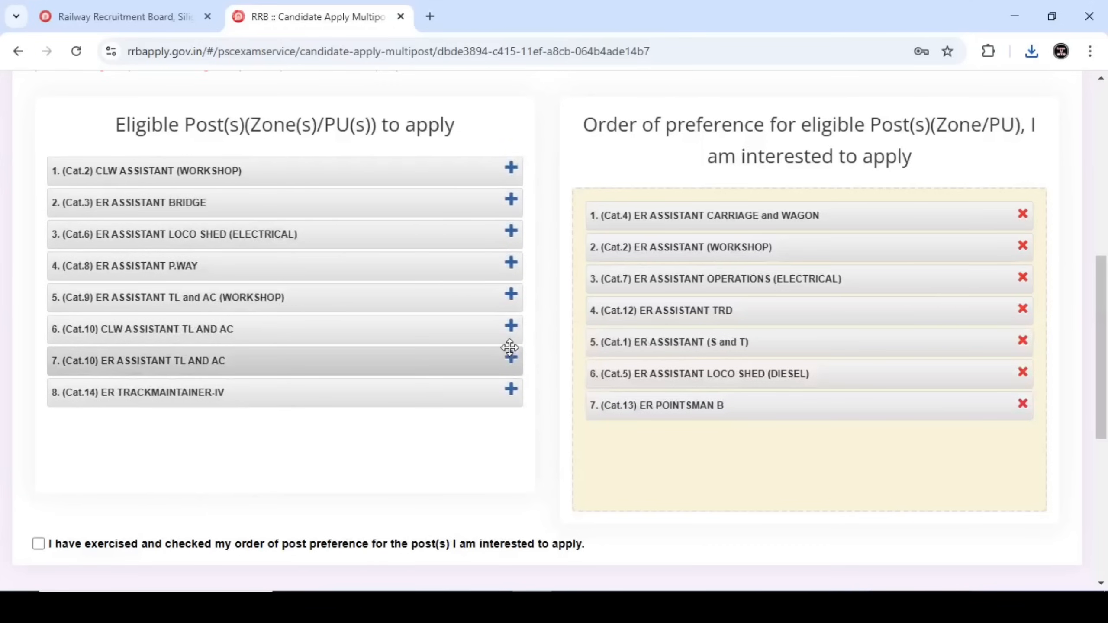
Step: Add the remaining eight posts, ending with LOCO SHED (ELECTRICAL), so all 15 are ranked
{"action": "left_click", "coordinate": [511, 327]}
{"action": "left_click", "coordinate": [511, 295]}
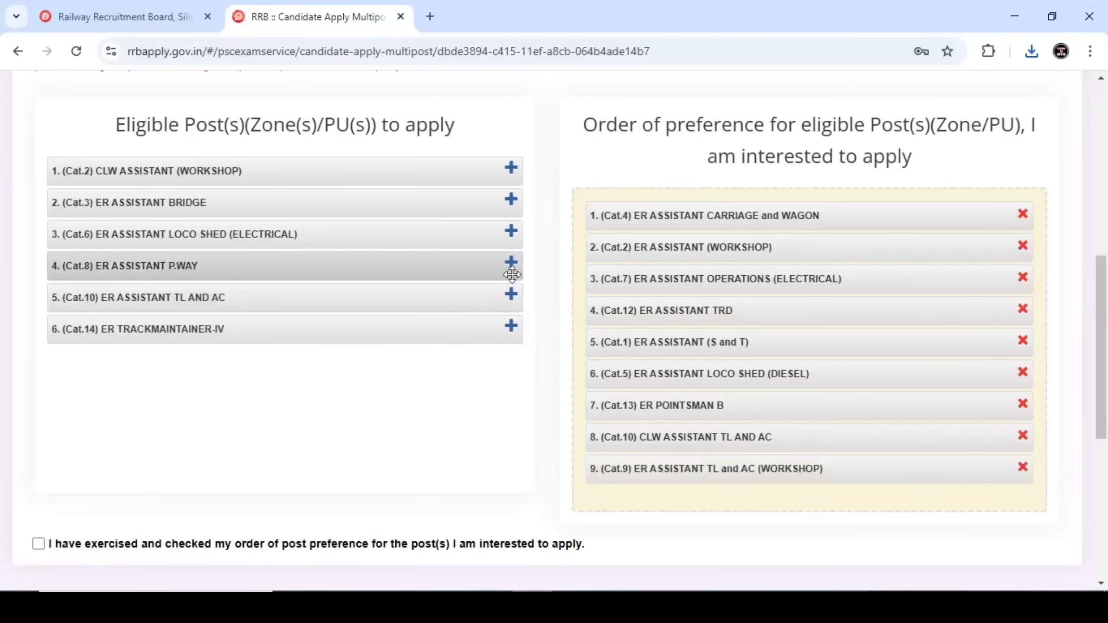
{"action": "left_click", "coordinate": [512, 263]}
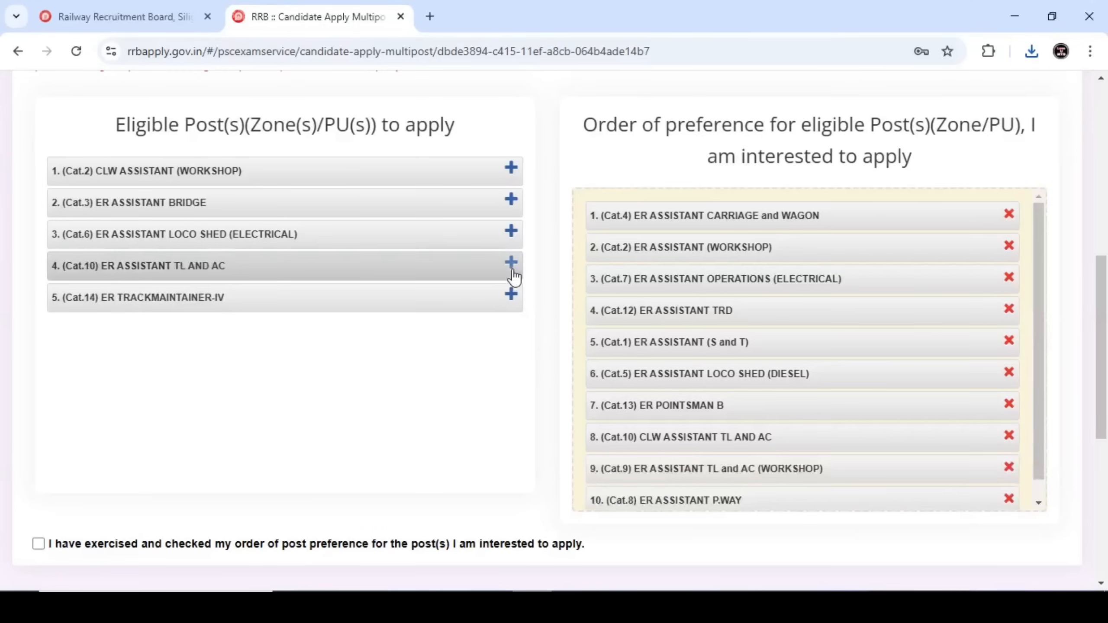
{"action": "left_click", "coordinate": [512, 202]}
{"action": "left_click", "coordinate": [511, 232]}
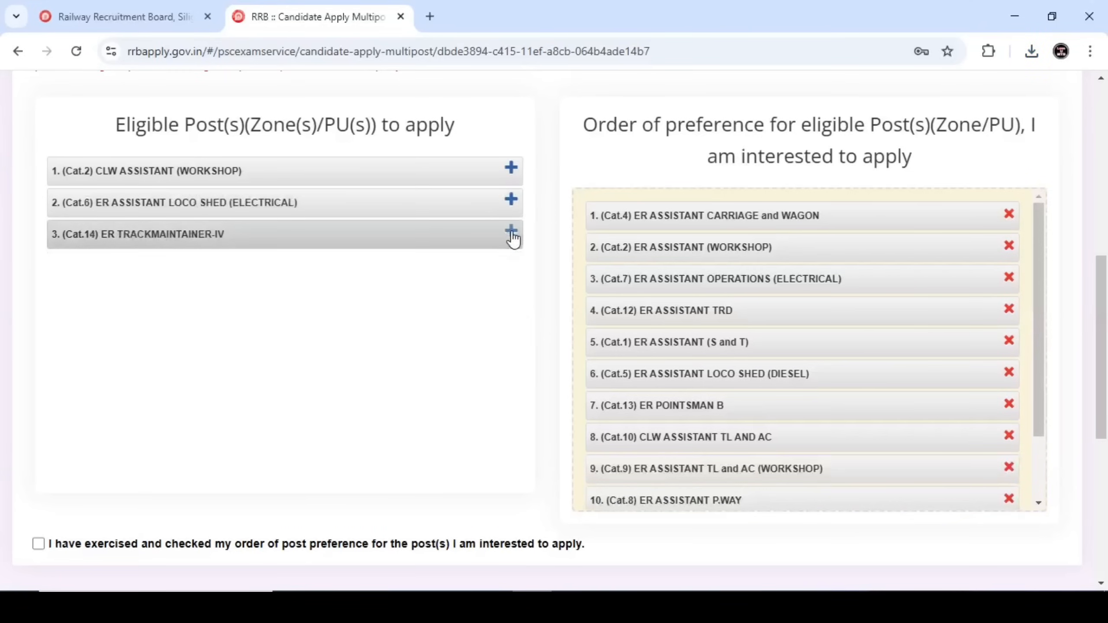
{"action": "left_click", "coordinate": [511, 174]}
{"action": "left_click", "coordinate": [512, 206]}
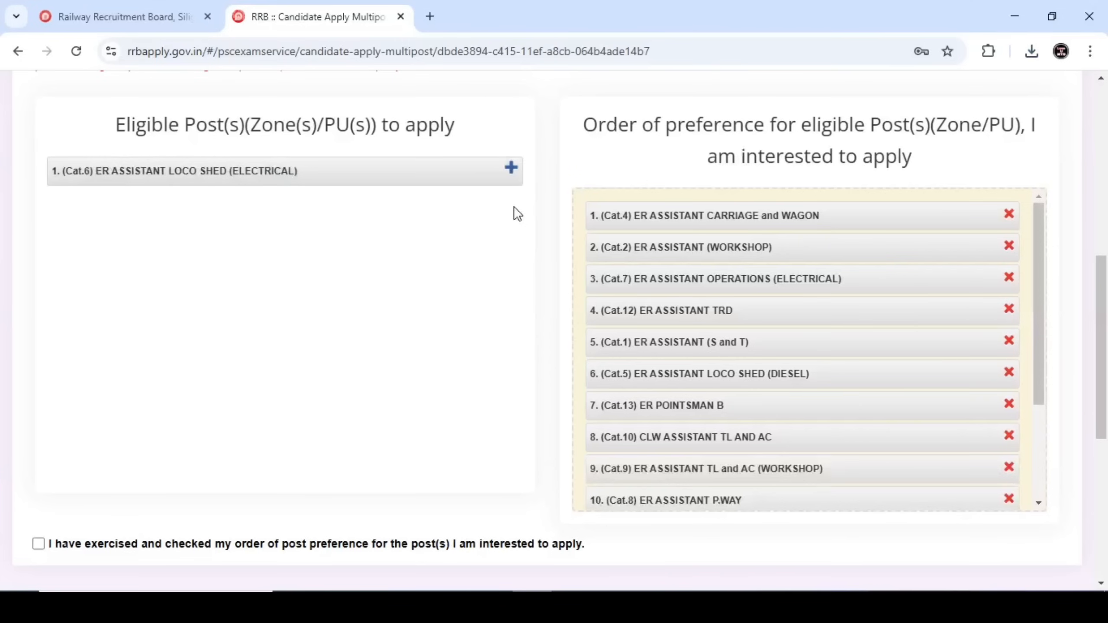
{"action": "left_click", "coordinate": [514, 173]}
{"action": "scroll", "coordinate": [755, 317], "scroll_direction": "down", "scroll_amount": 5}
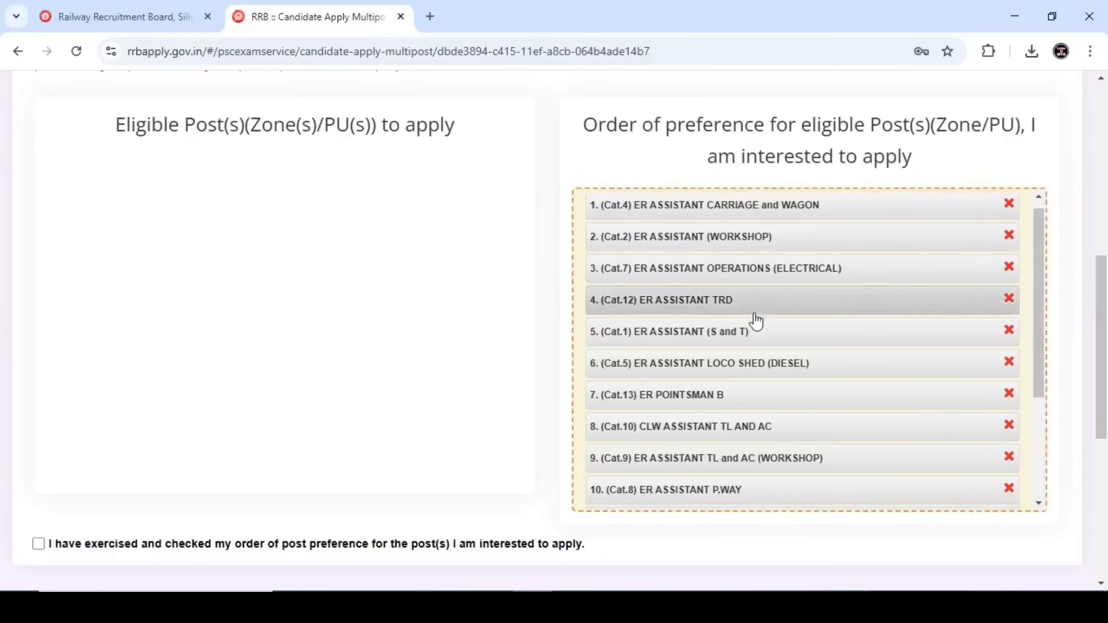
Step: Put ER ASSISTANT (WORKSHOP) first and LOCO SHED (DIESEL) second, moving CARRIAGE and WAGON down to fifth
{"action": "scroll", "coordinate": [759, 338], "scroll_direction": "down", "scroll_amount": 8}
{"action": "scroll", "coordinate": [757, 331], "scroll_direction": "up", "scroll_amount": 12}
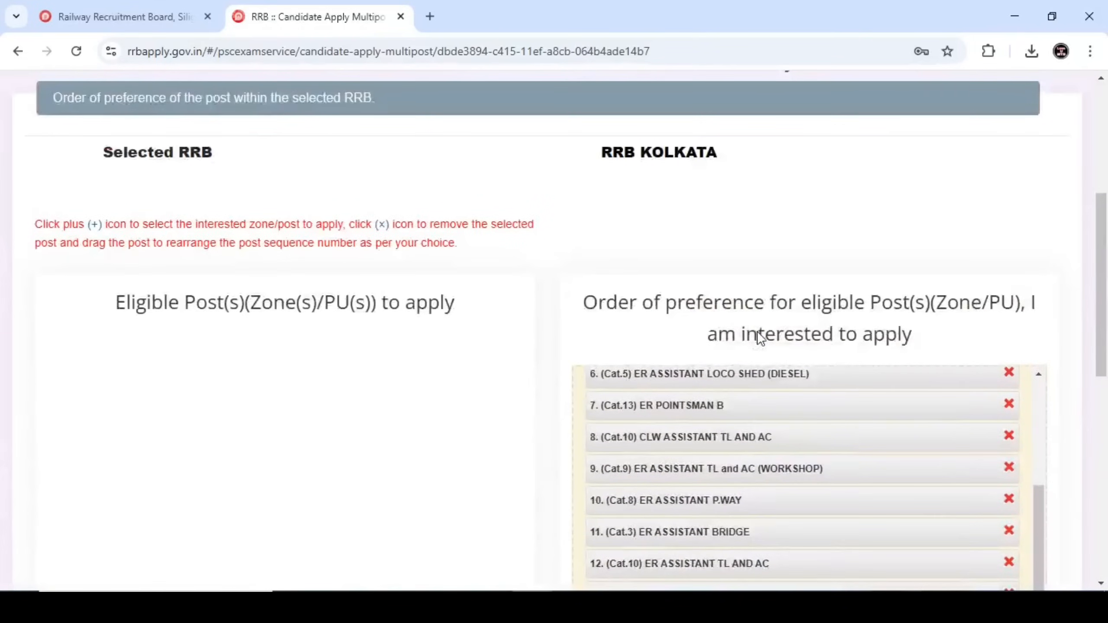
{"action": "left_click_drag", "start_coordinate": [114, 289], "coordinate": [422, 323]}
{"action": "scroll", "coordinate": [1068, 399], "scroll_direction": "down", "scroll_amount": 2}
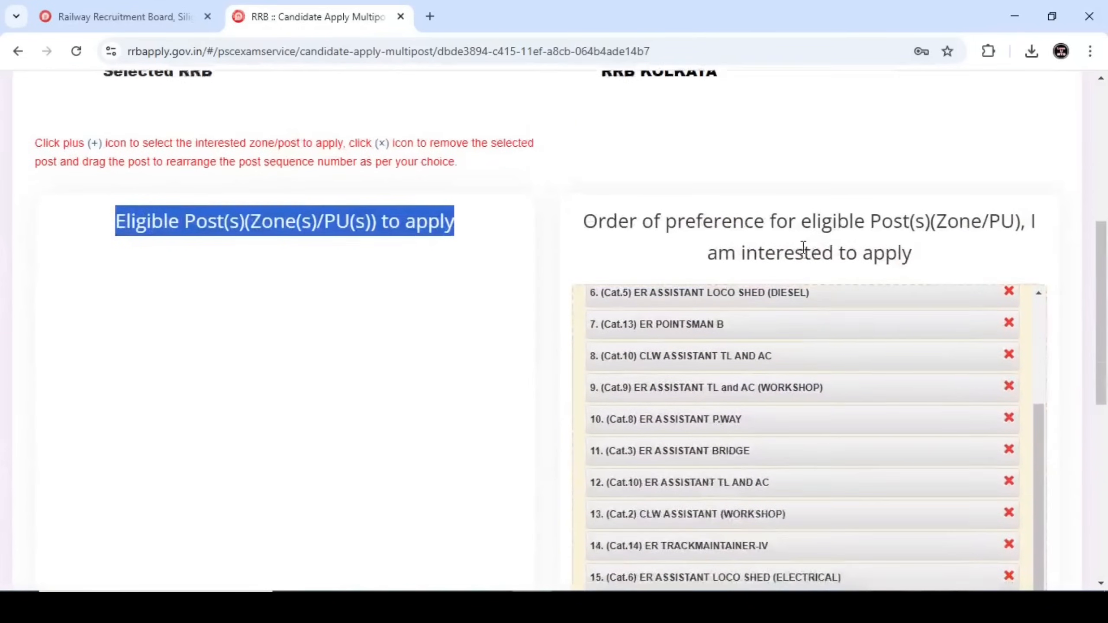
{"action": "left_click_drag", "start_coordinate": [1040, 438], "coordinate": [1013, 317]}
{"action": "left_click_drag", "start_coordinate": [785, 317], "coordinate": [761, 458]}
{"action": "left_click_drag", "start_coordinate": [737, 526], "coordinate": [722, 345]}
{"action": "left_click_drag", "start_coordinate": [711, 491], "coordinate": [711, 345]}
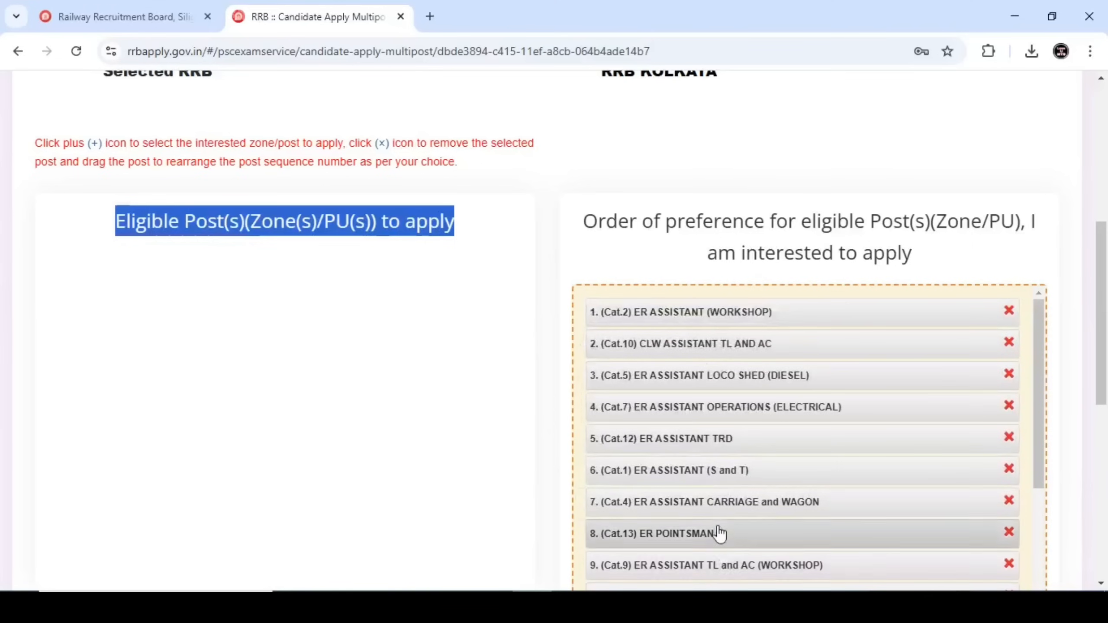
{"action": "left_click_drag", "start_coordinate": [749, 381], "coordinate": [750, 350]}
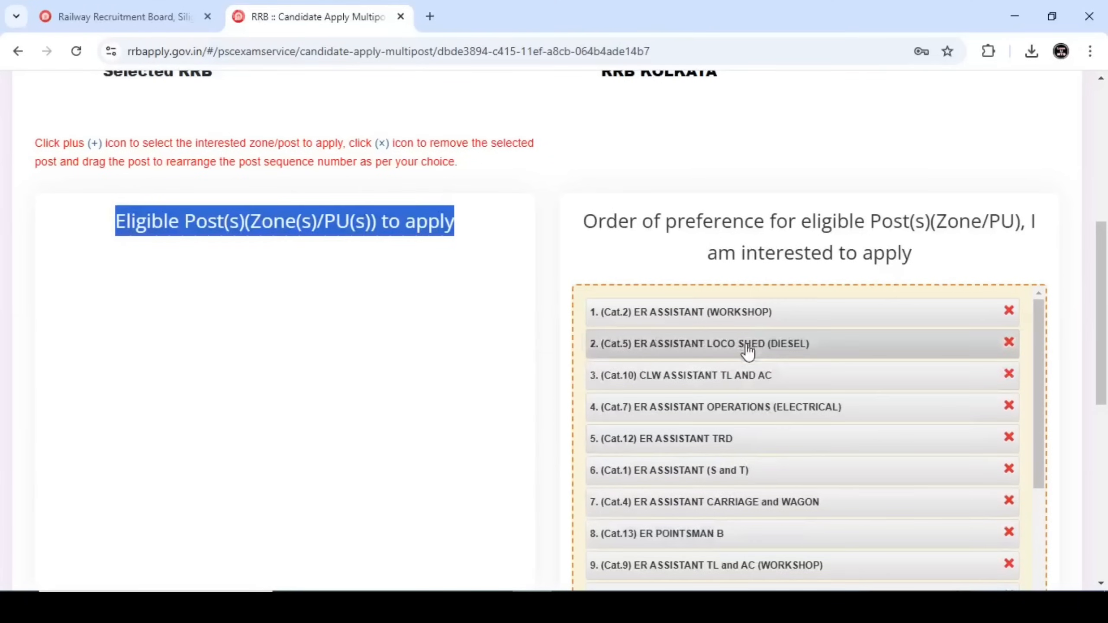
{"action": "left_click_drag", "start_coordinate": [679, 563], "coordinate": [710, 411]}
{"action": "scroll", "coordinate": [643, 396], "scroll_direction": "down", "scroll_amount": 3}
{"action": "scroll", "coordinate": [544, 362], "scroll_direction": "down", "scroll_amount": 8}
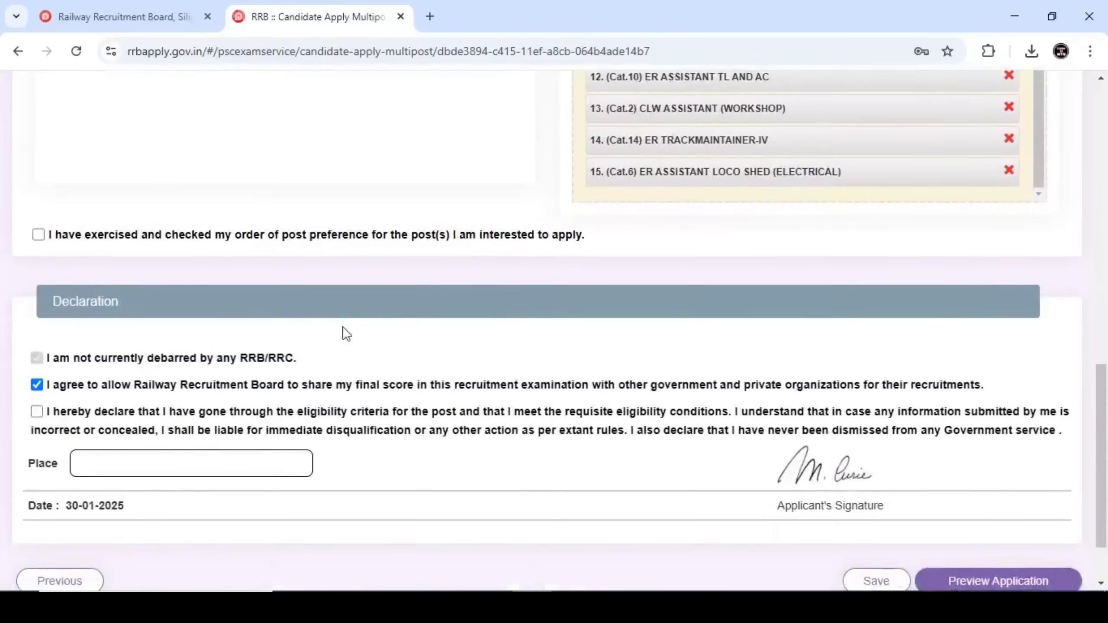
Step: Accept the eligibility declaration, fill in the Place field, save the form and open the Application Preview
{"action": "left_click", "coordinate": [35, 412]}
{"action": "type", "text": "DARIBASH"}
{"action": "scroll", "coordinate": [524, 393], "scroll_direction": "down", "scroll_amount": 2}
{"action": "left_click", "coordinate": [885, 506]}
{"action": "left_click", "coordinate": [977, 500]}
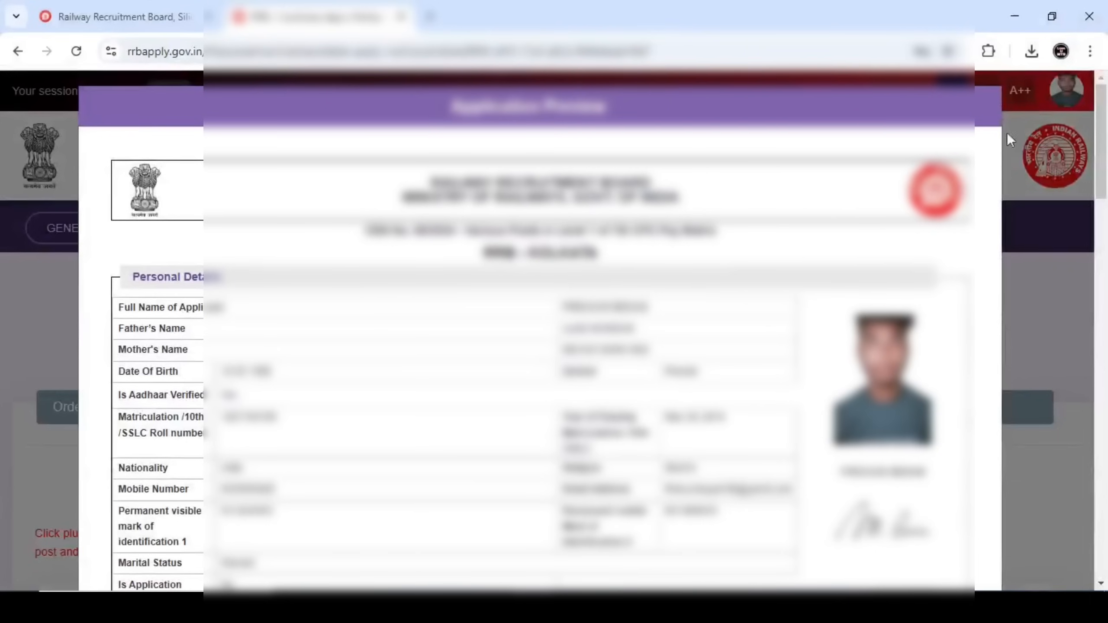
Step: Review the application preview, then submit and confirm it to reach the ₹250.00 payment page
{"action": "left_click", "coordinate": [1060, 22]}
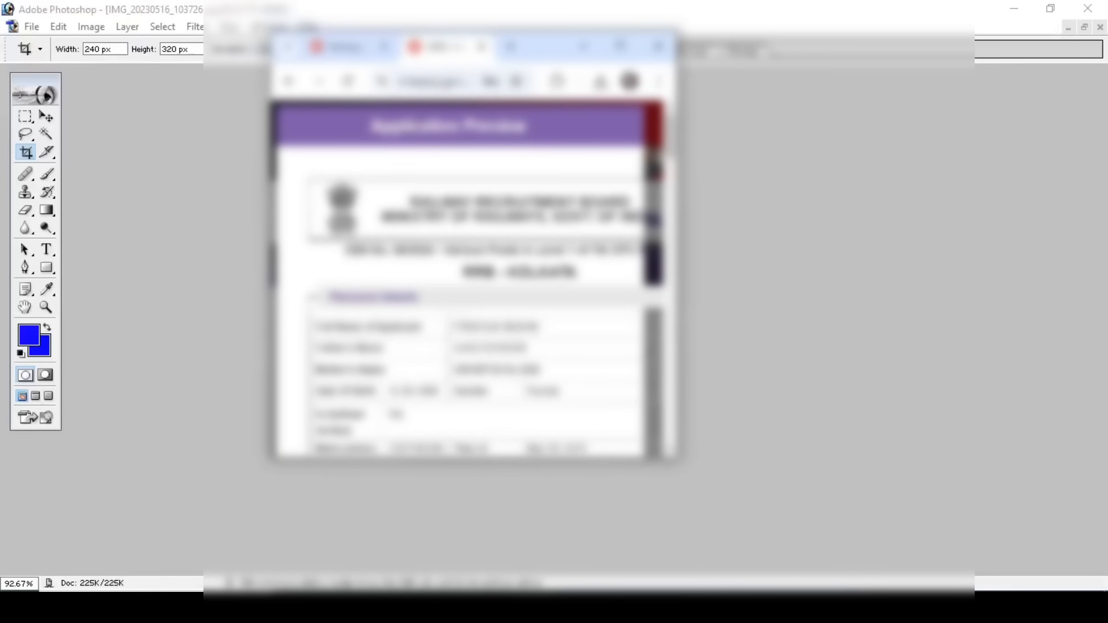
{"action": "left_click", "coordinate": [620, 45]}
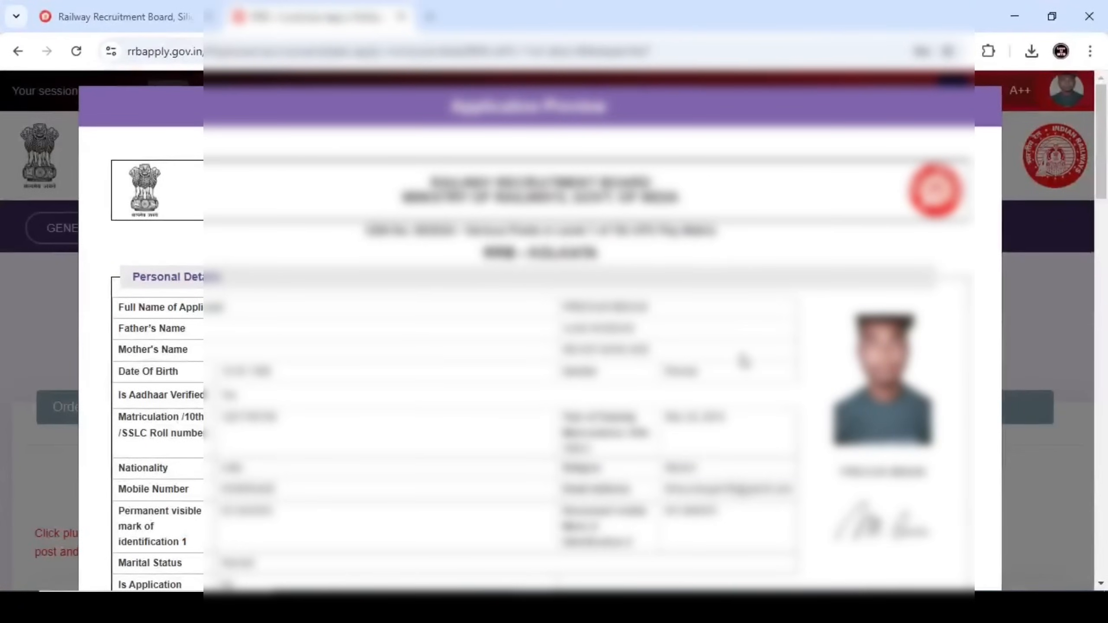
{"action": "scroll", "coordinate": [744, 360], "scroll_direction": "down", "scroll_amount": 20}
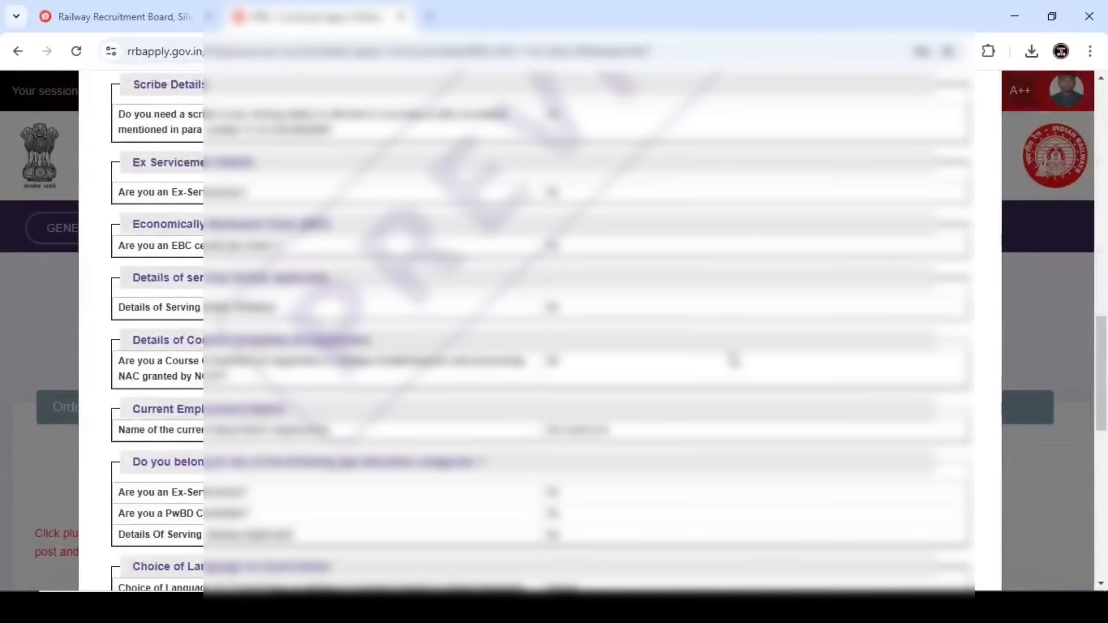
{"action": "scroll", "coordinate": [723, 369], "scroll_direction": "down", "scroll_amount": 8}
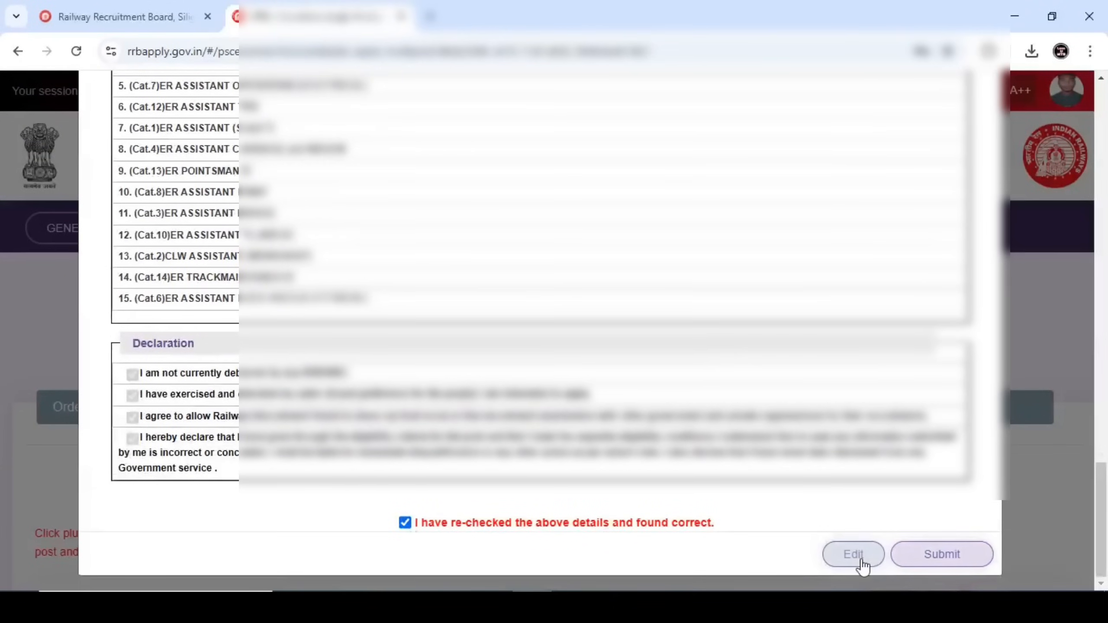
{"action": "left_click", "coordinate": [946, 558]}
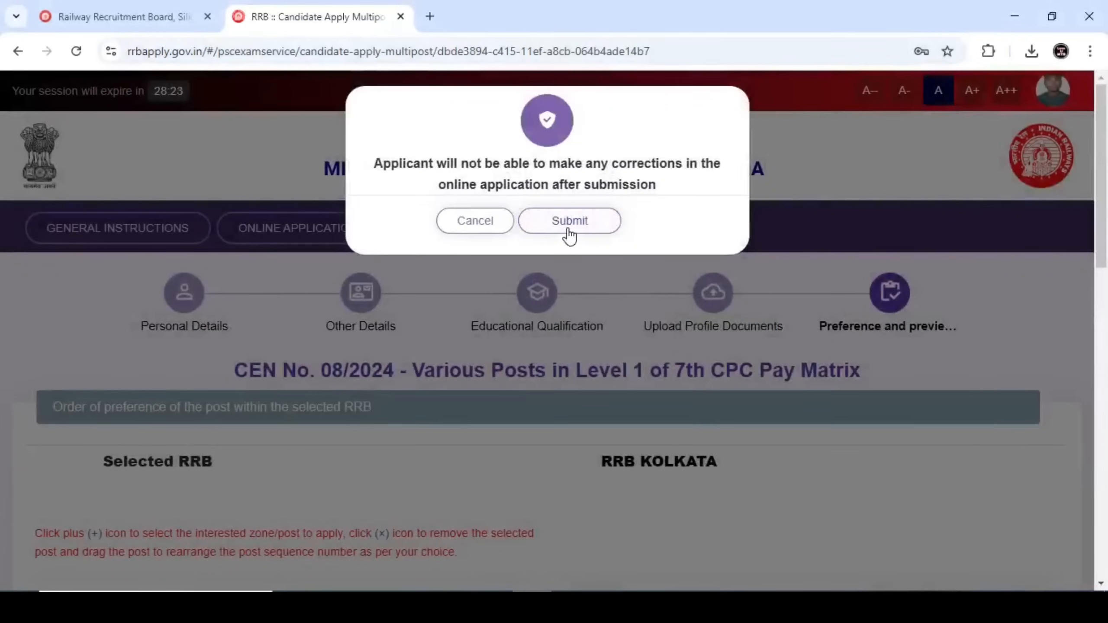
{"action": "left_click", "coordinate": [568, 230]}
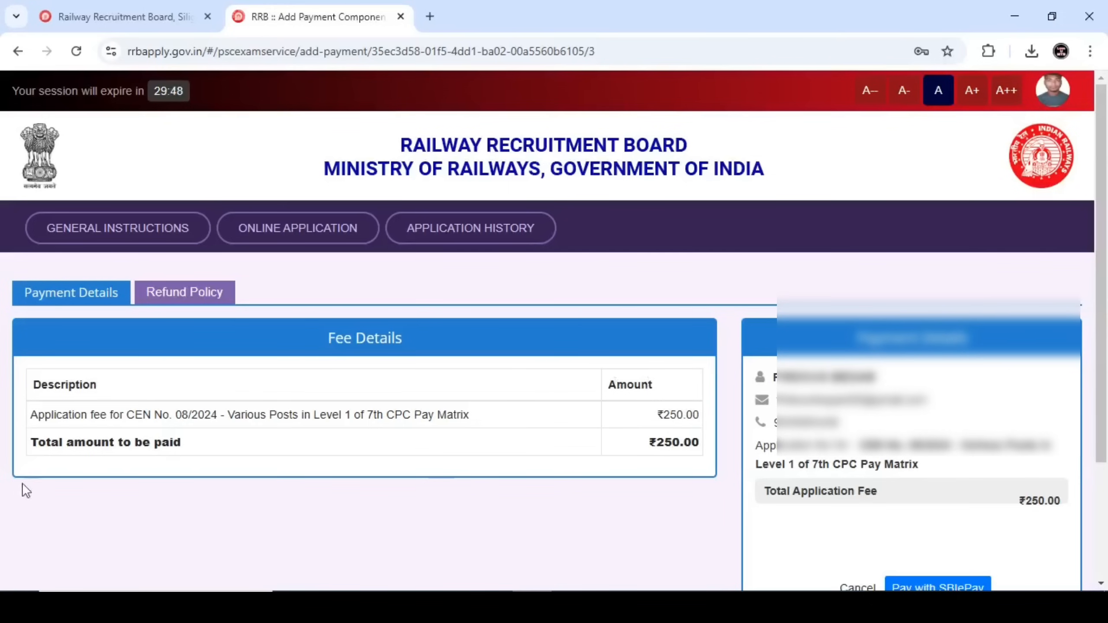
Step: Choose Pay with SBIePay for the ₹250.00 fee and agree to the payment terms and conditions
{"action": "left_click_drag", "start_coordinate": [46, 417], "coordinate": [500, 420]}
{"action": "left_click", "coordinate": [500, 421]}
{"action": "scroll", "coordinate": [501, 412], "scroll_direction": "down", "scroll_amount": 2}
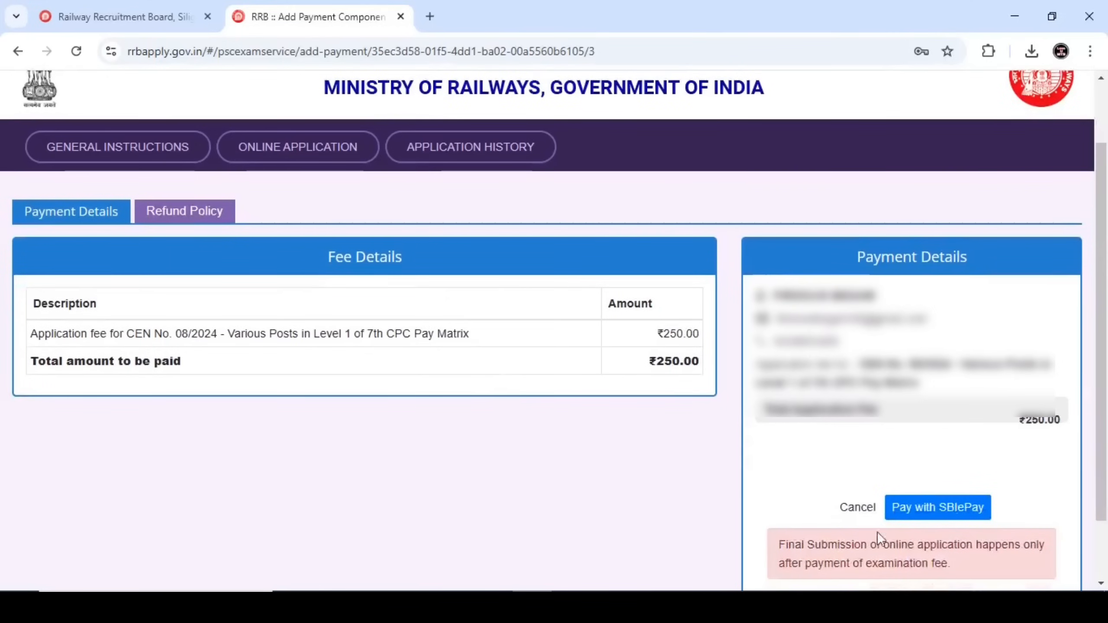
{"action": "left_click", "coordinate": [918, 519]}
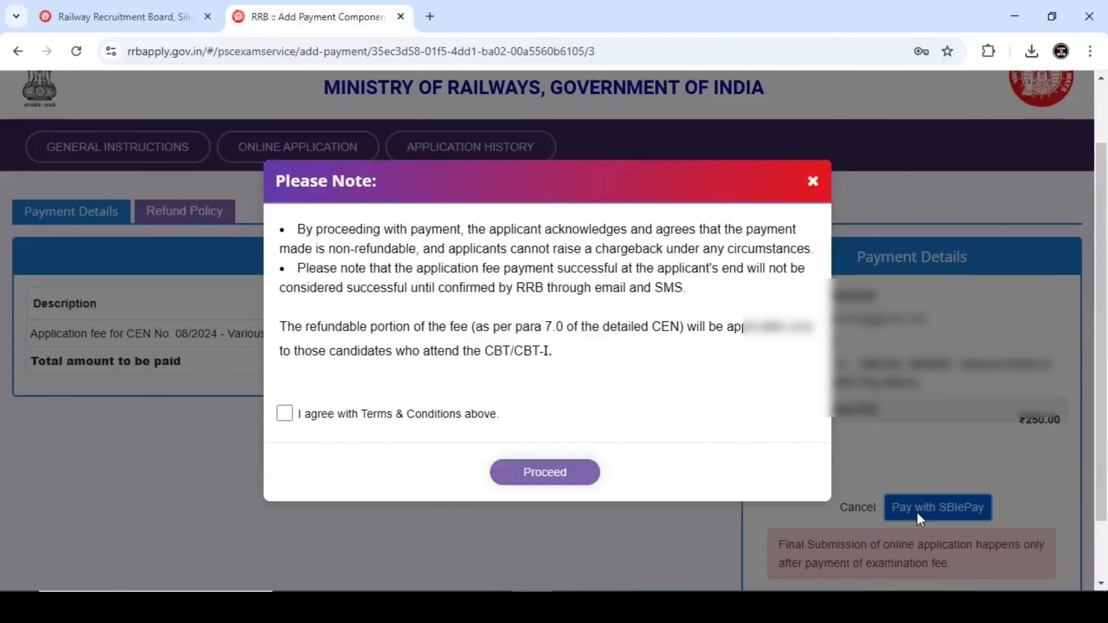
{"action": "left_click", "coordinate": [285, 413]}
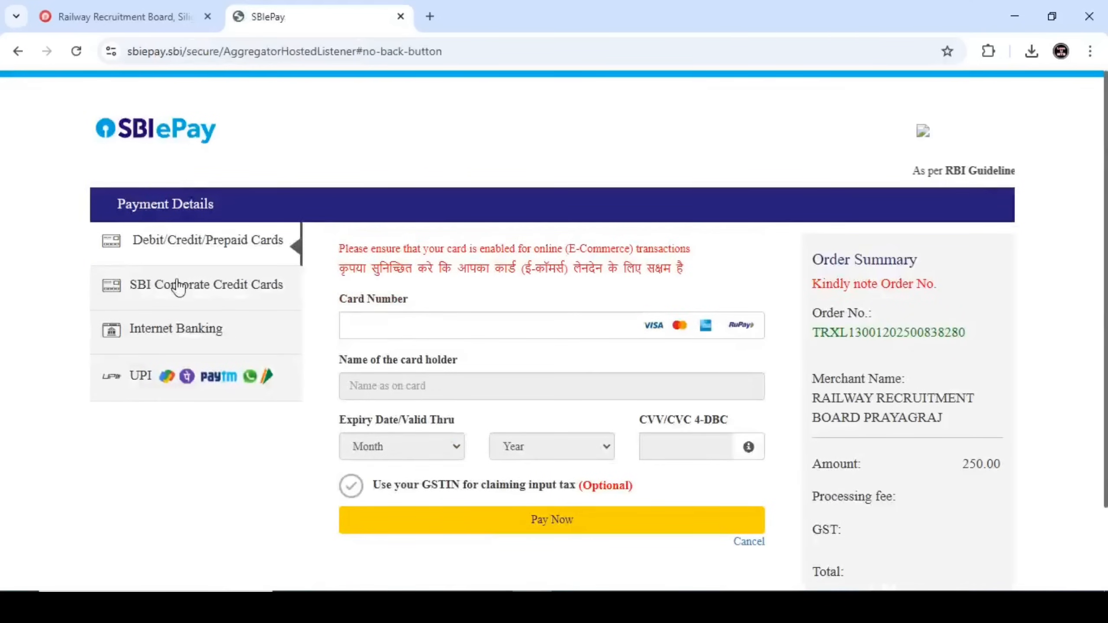
Step: Generate a UPI QR code for the fee, then close the SBIePay tab for the RRB site
{"action": "left_click", "coordinate": [179, 286]}
{"action": "left_click", "coordinate": [186, 329]}
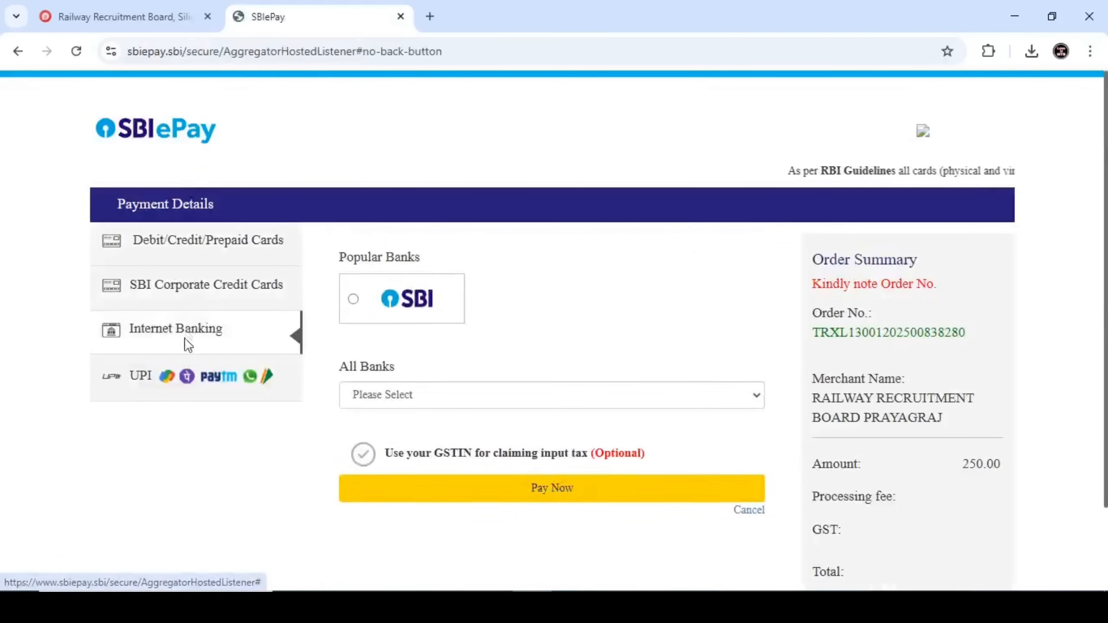
{"action": "left_click", "coordinate": [181, 376]}
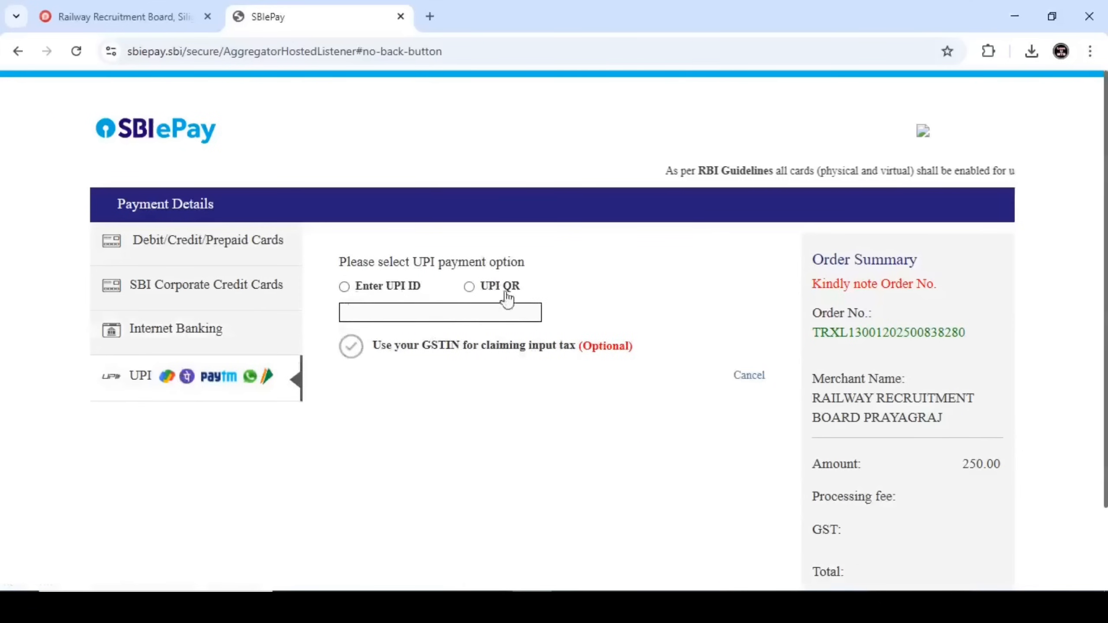
{"action": "left_click", "coordinate": [470, 287]}
{"action": "left_click", "coordinate": [420, 378]}
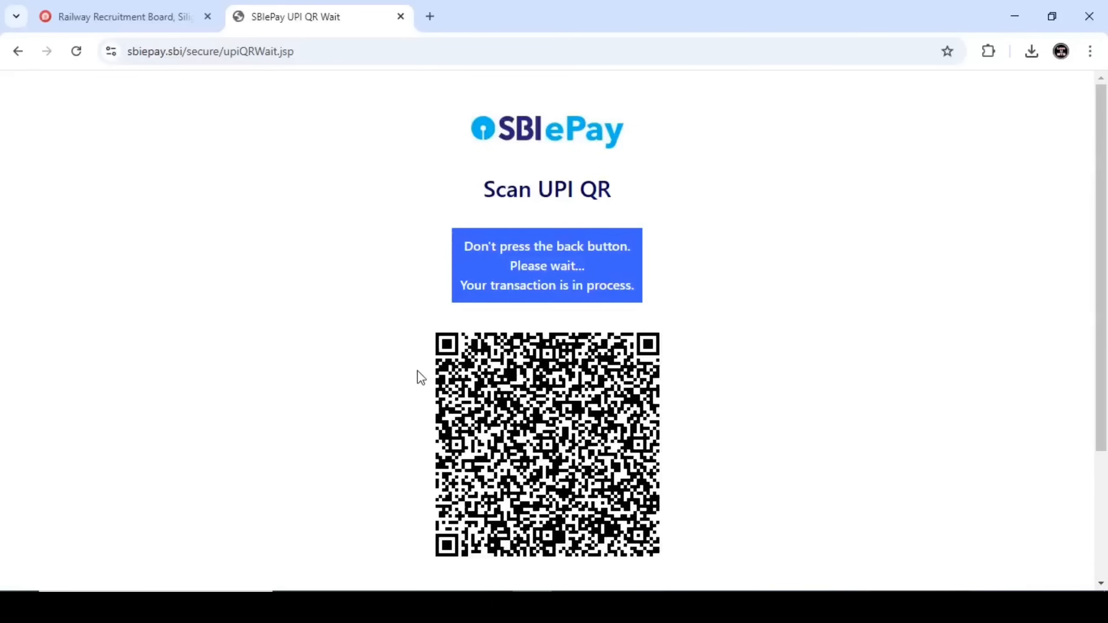
{"action": "left_click", "coordinate": [121, 17]}
{"action": "left_click", "coordinate": [401, 17]}
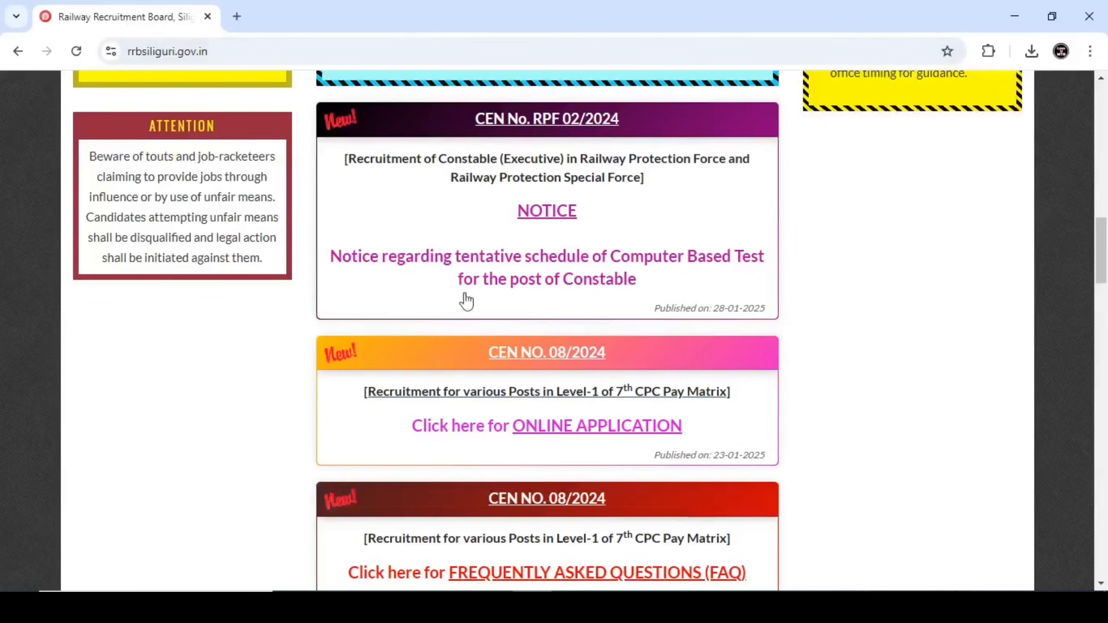
Step: Open the CEN NO. 08/2024 online application link and show the Apply account options
{"action": "left_click", "coordinate": [576, 422]}
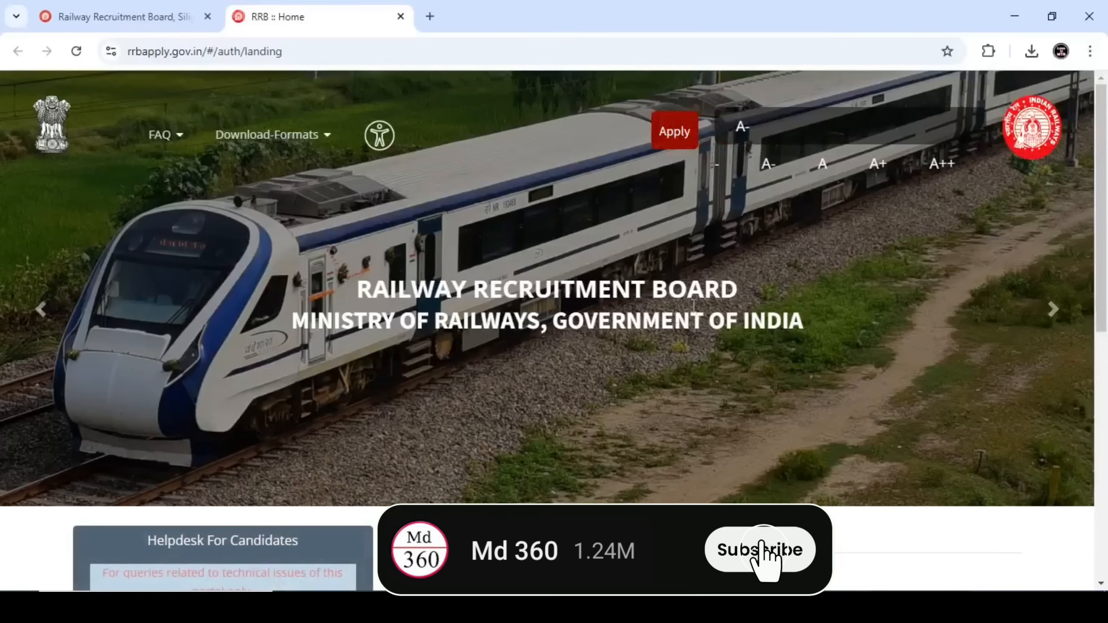
{"action": "left_click", "coordinate": [668, 150]}
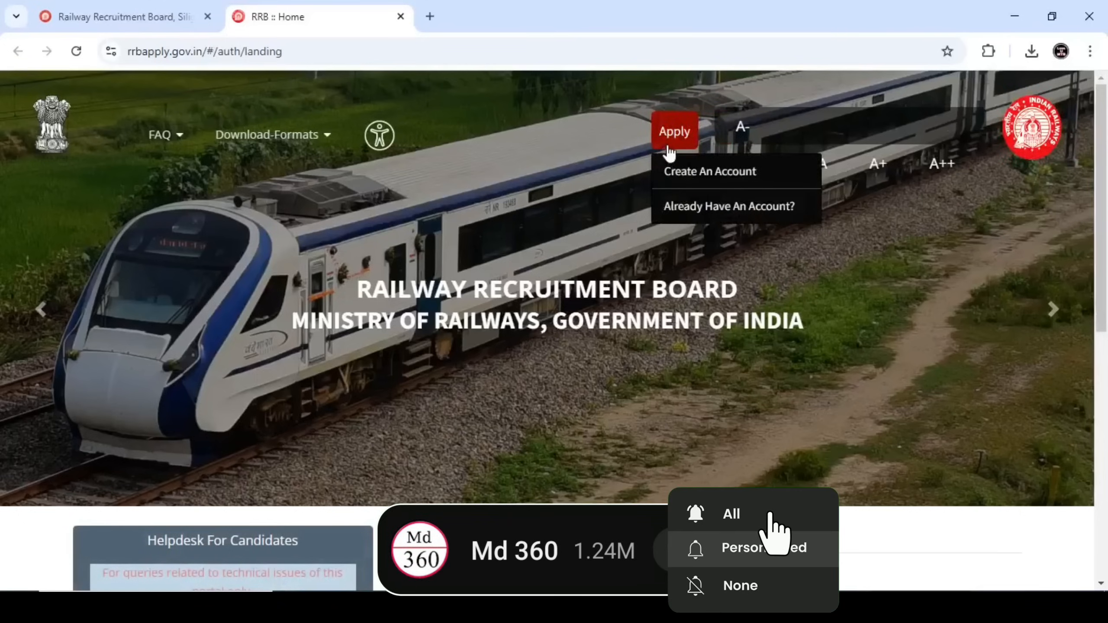